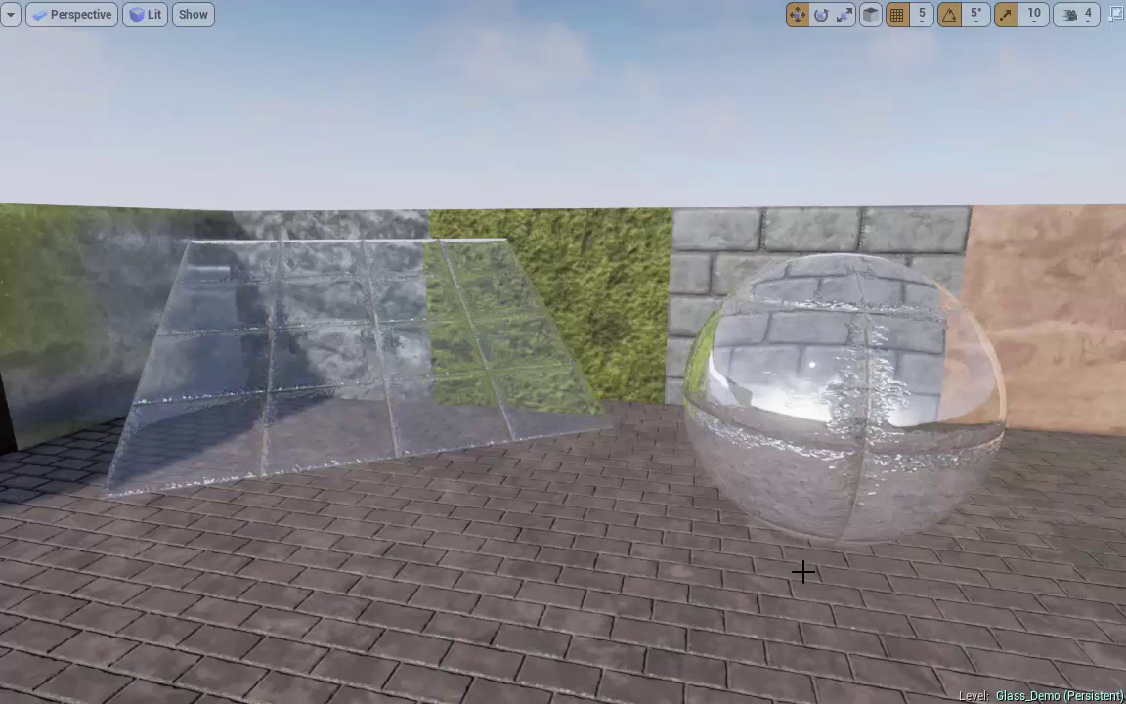
Examine the refractive glass sphere and the tiled glass pane in the level from close up and from farther back
{"action": "right_click", "coordinate": [731, 543]}
{"action": "right_click_drag", "start_coordinate": [625, 601], "coordinate": [748, 444]}
{"action": "key", "text": "w"}
{"action": "key", "text": "w"}
{"action": "key", "text": "w"}
{"action": "key", "text": "d"}
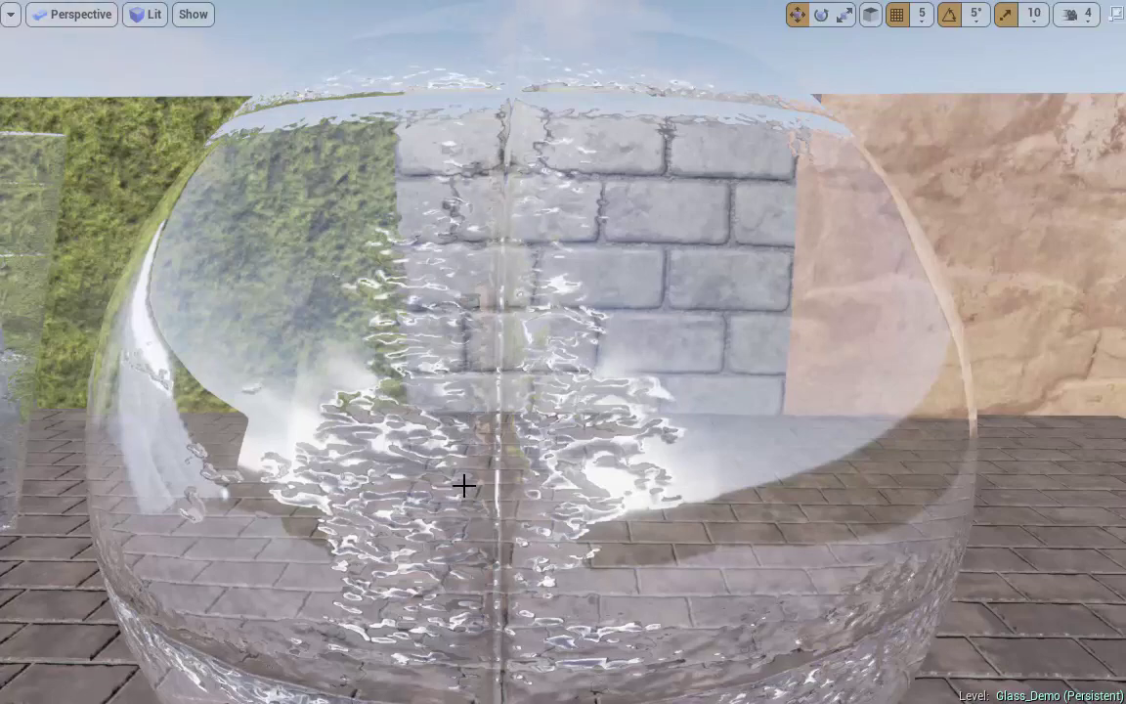
{"action": "right_click_drag", "start_coordinate": [495, 529], "coordinate": [478, 551]}
{"action": "key", "text": "a"}
{"action": "key", "text": "d"}
{"action": "left_click_drag", "start_coordinate": [478, 552], "coordinate": [437, 611]}
{"action": "right_click_drag", "start_coordinate": [568, 516], "coordinate": [535, 493]}
{"action": "left_click_drag", "start_coordinate": [536, 493], "coordinate": [497, 551]}
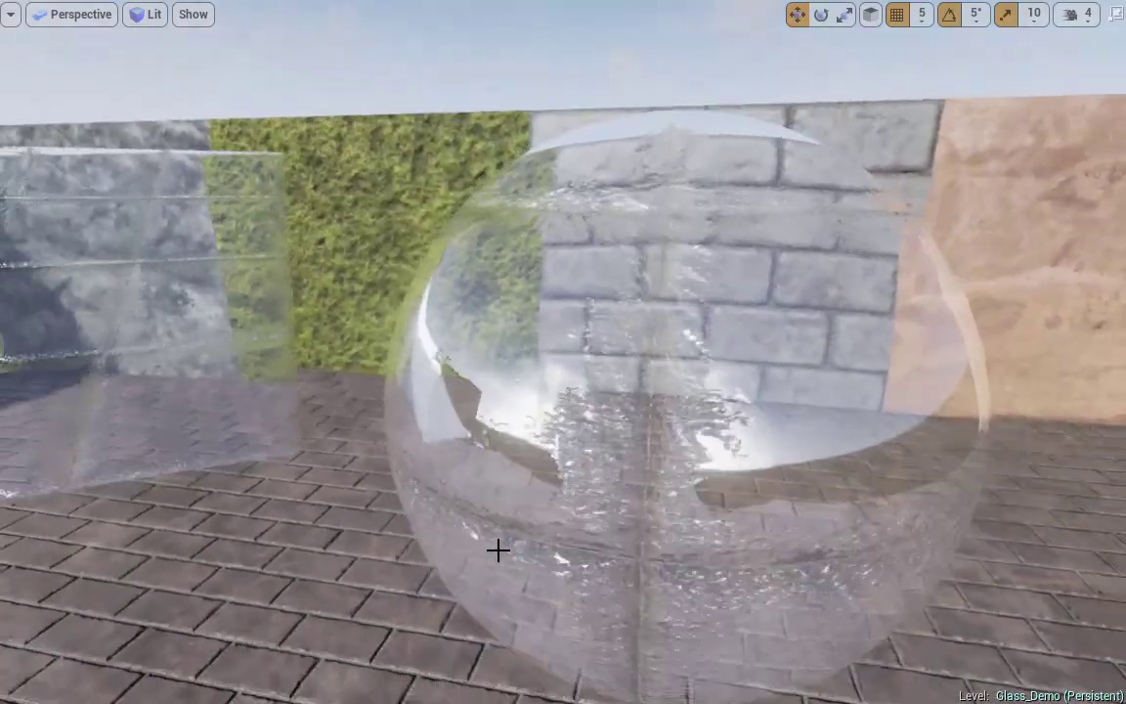
{"action": "right_click_drag", "start_coordinate": [560, 516], "coordinate": [556, 417]}
{"action": "key", "text": "s"}
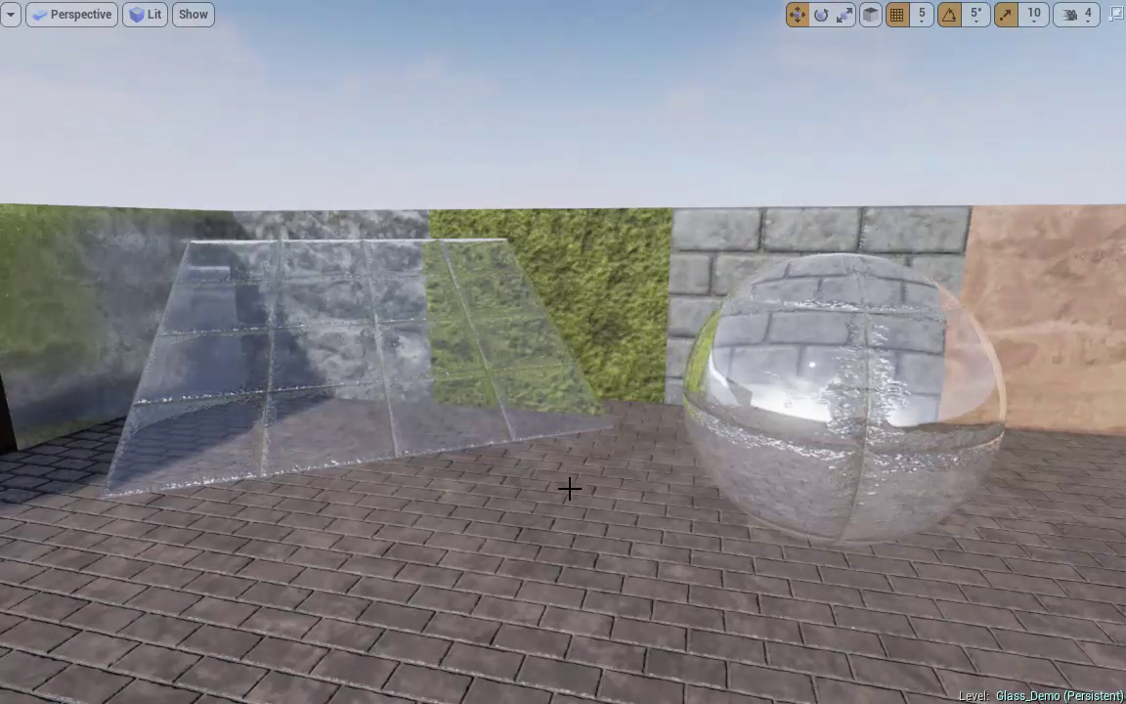
Leave the full-screen viewport and switch to Substance Designer, bringing its window fully into view
{"action": "key", "text": "F11"}
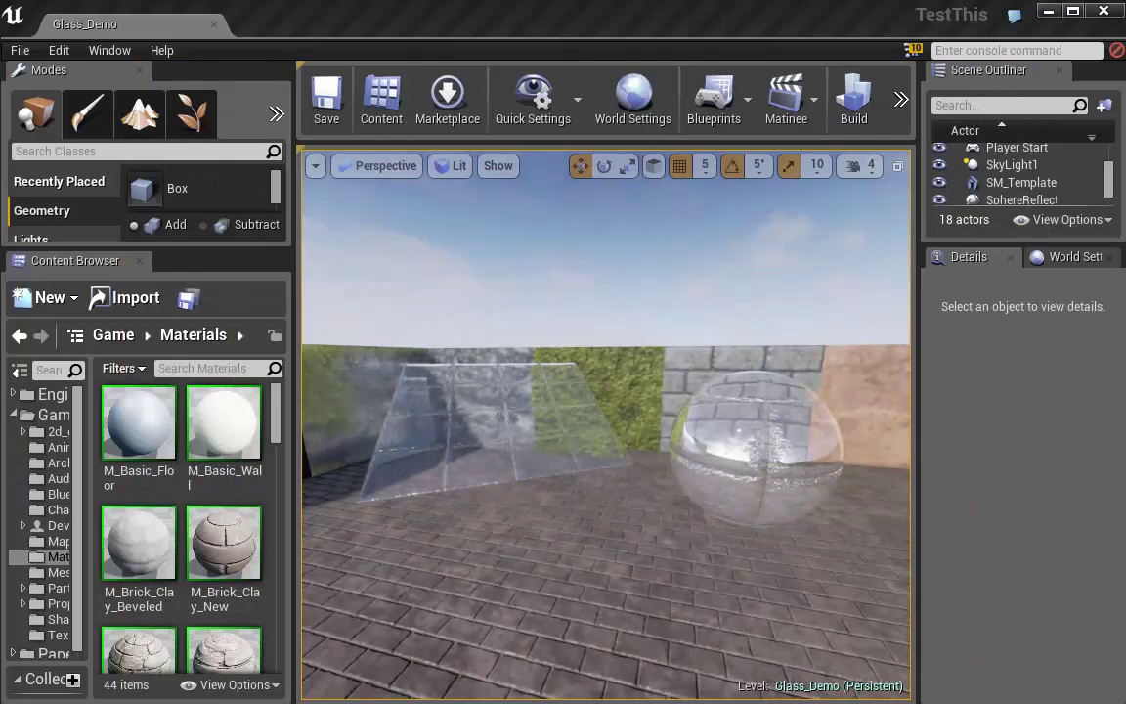
{"action": "key", "text": "alt+Tab"}
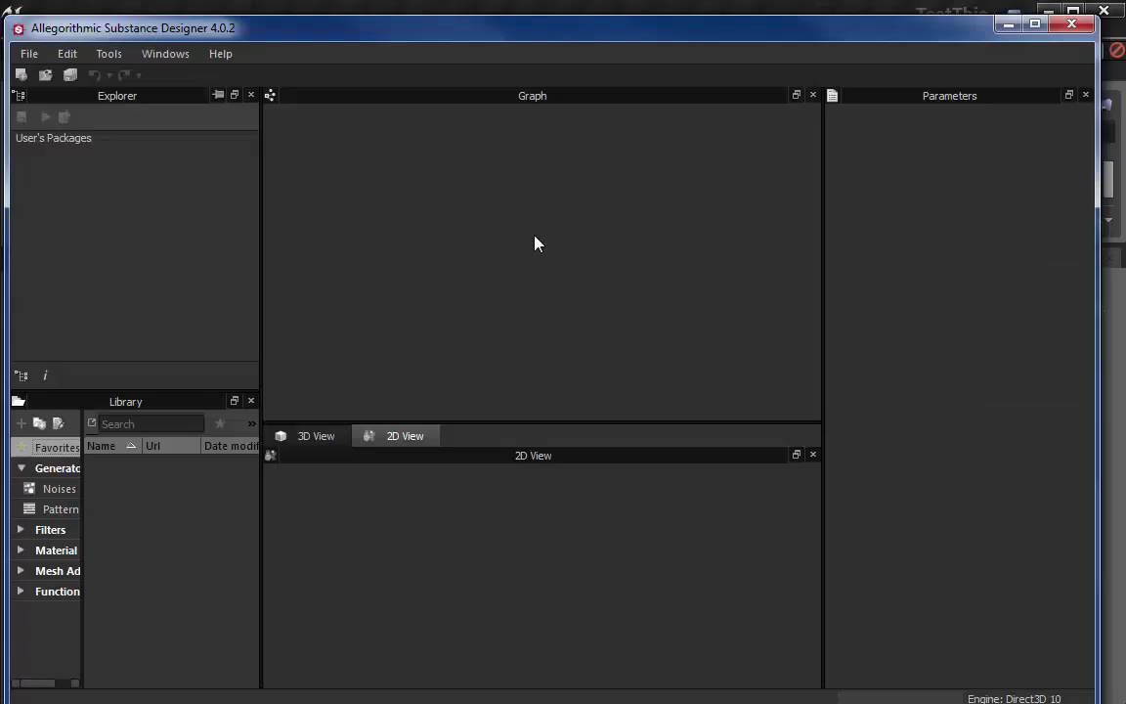
{"action": "mouse_move", "coordinate": [385, 39]}
{"action": "left_mouse_down"}
{"action": "mouse_move", "coordinate": [415, 39]}
{"action": "mouse_move", "coordinate": [401, 26]}
{"action": "left_mouse_up"}
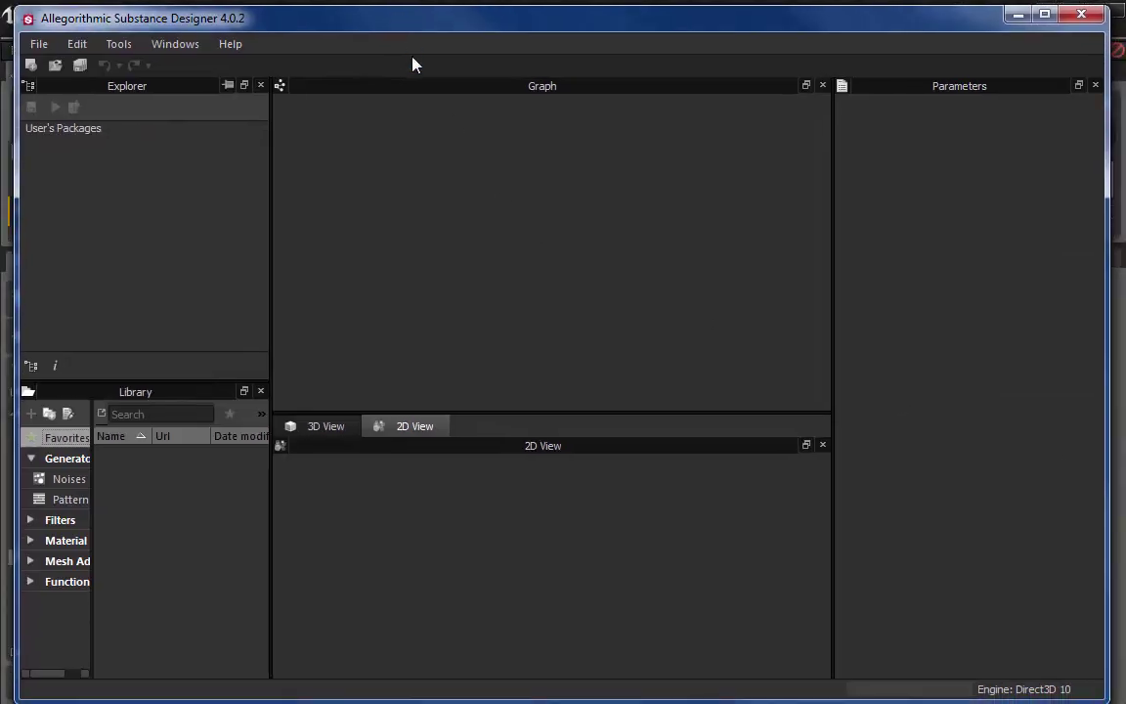
Start a new substance with the graph name Shape and set its width and height to 1024 px
{"action": "left_click", "coordinate": [36, 43]}
{"action": "mouse_move", "coordinate": [124, 70]}
{"action": "left_click", "coordinate": [279, 69]}
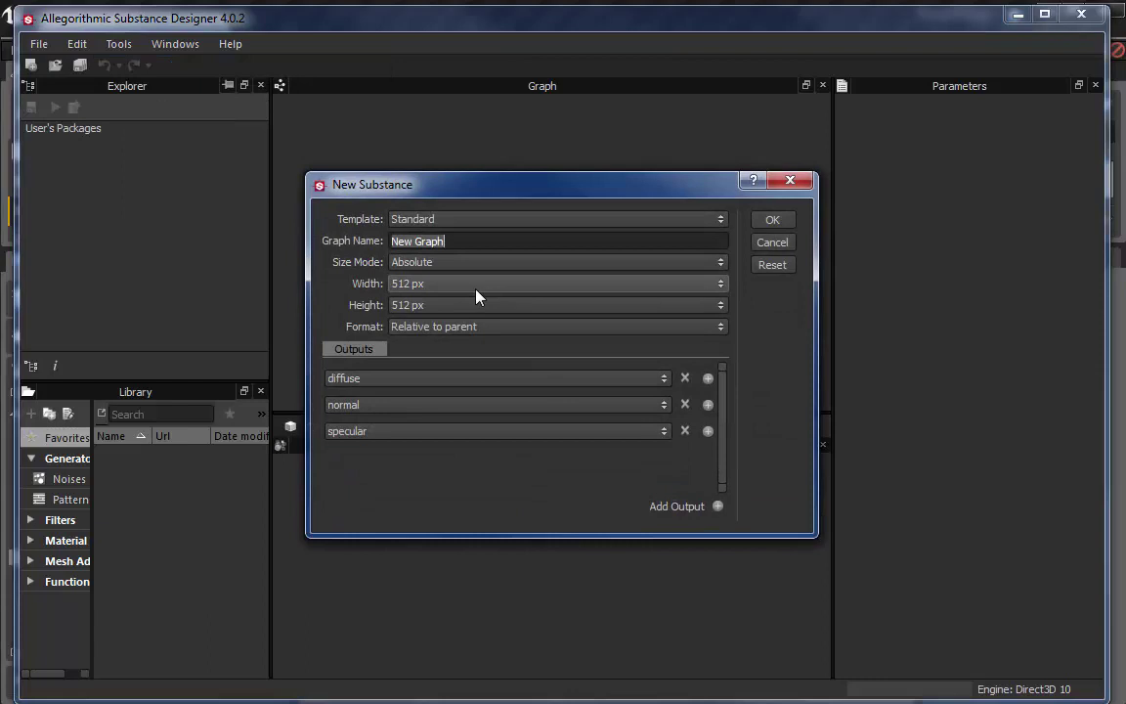
{"action": "type", "text": "Shape"}
{"action": "left_click", "coordinate": [473, 288]}
{"action": "left_click", "coordinate": [423, 372]}
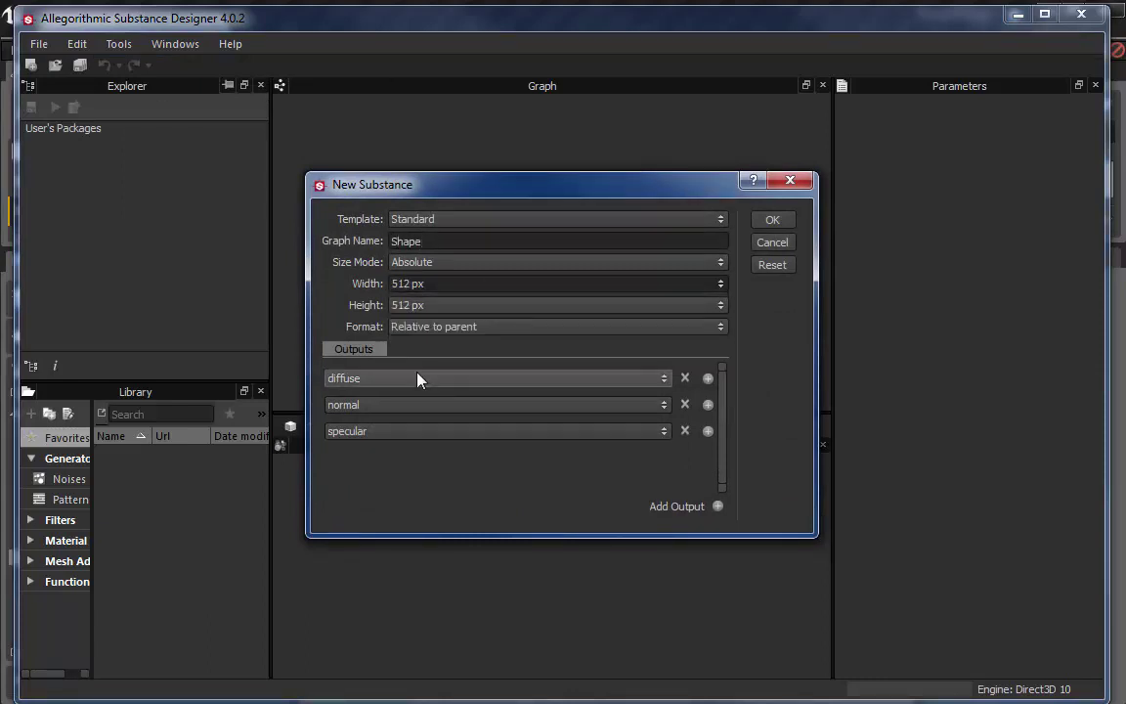
{"action": "left_click", "coordinate": [440, 285]}
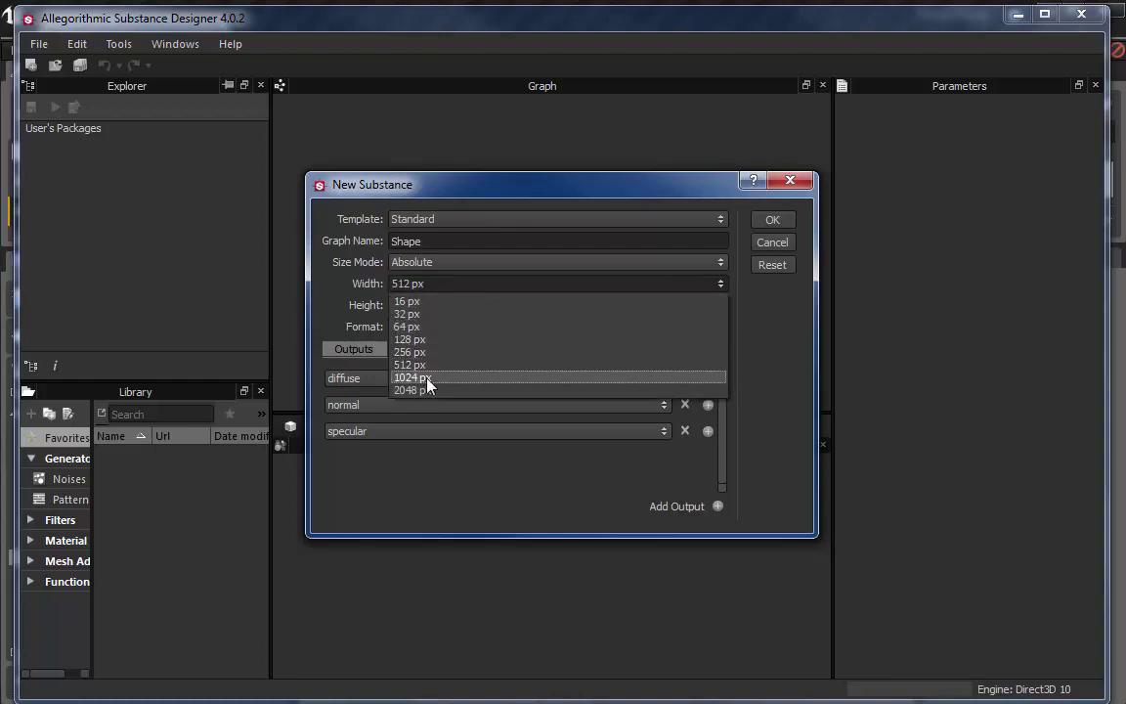
{"action": "left_click", "coordinate": [428, 381]}
{"action": "left_click", "coordinate": [453, 307]}
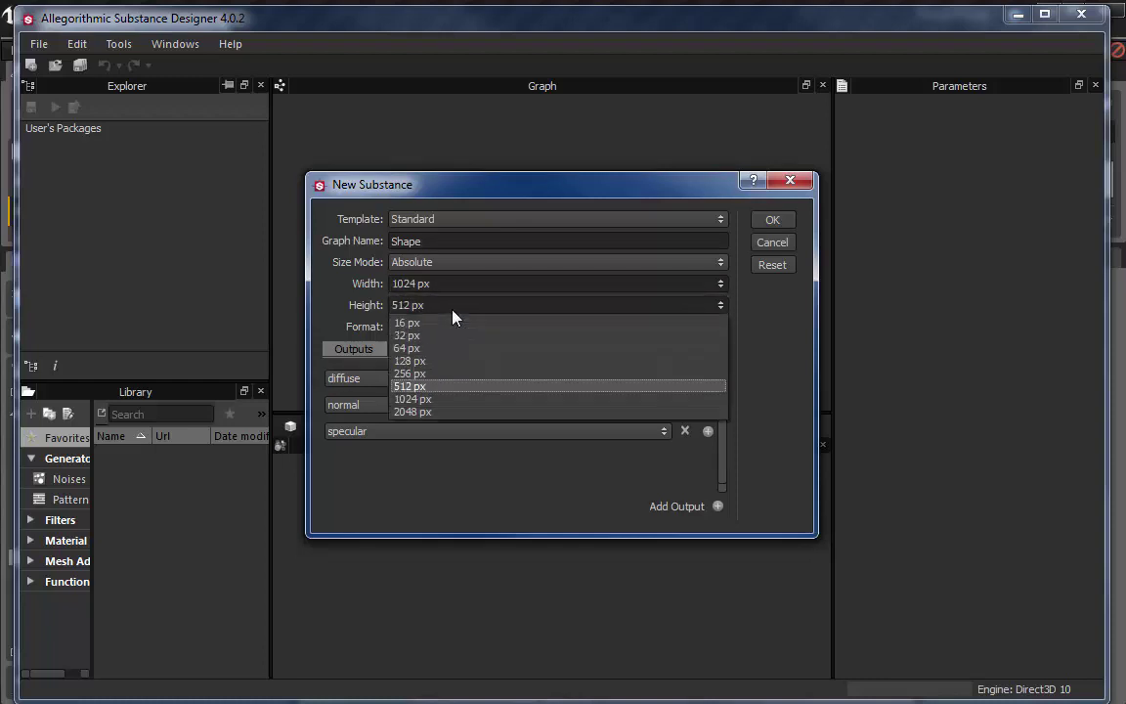
{"action": "left_click", "coordinate": [416, 399]}
Remove the diffuse and specular outputs and create the substance with only the normal output
{"action": "left_click", "coordinate": [686, 378]}
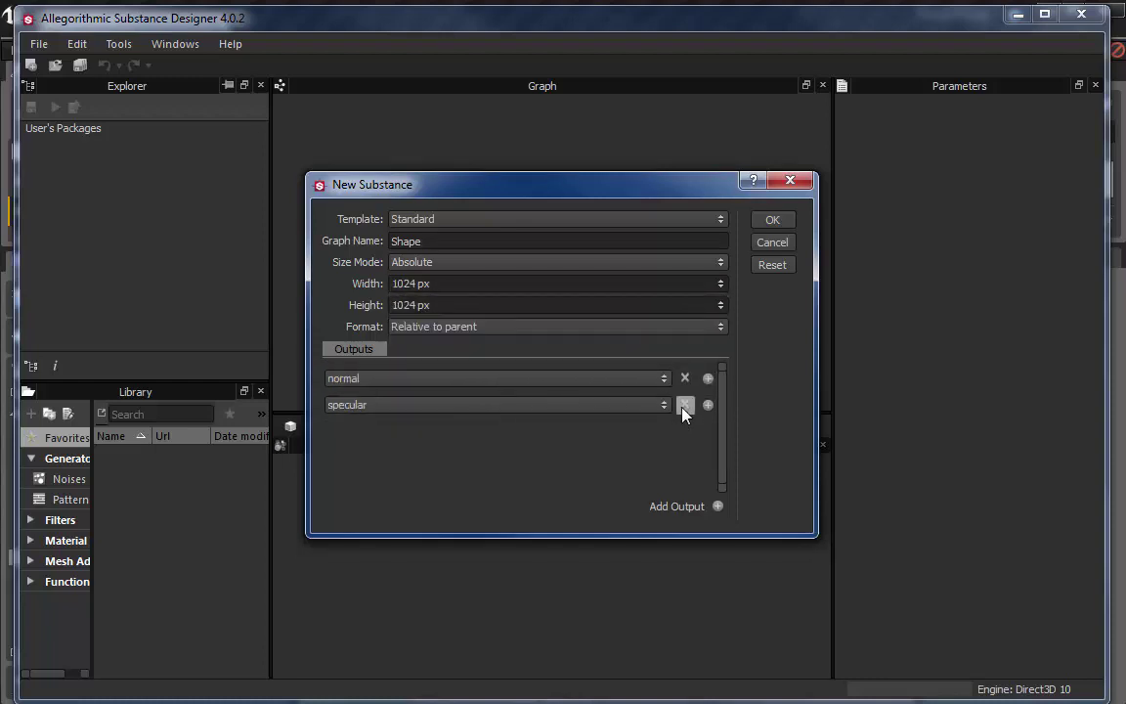
{"action": "left_click", "coordinate": [684, 406]}
{"action": "left_click", "coordinate": [773, 225]}
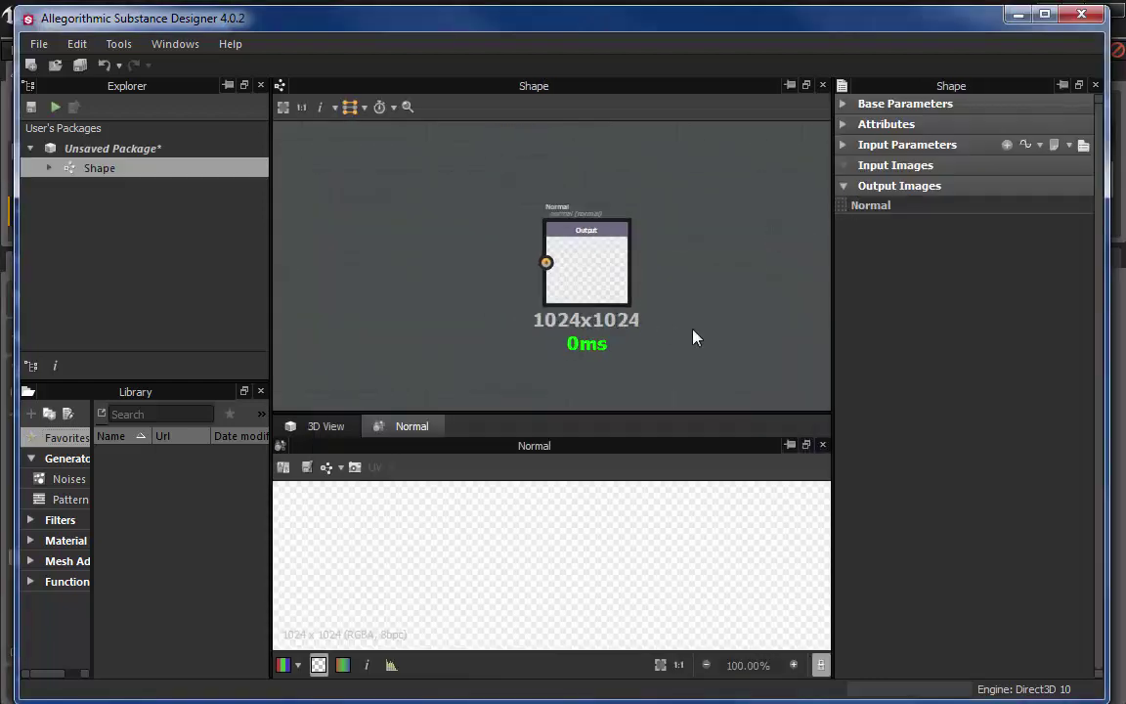
Search the library for shape and add a Shape node to the graph, well ahead of the Normal output
{"action": "right_click", "coordinate": [704, 335]}
{"action": "middle_click_drag", "start_coordinate": [417, 296], "coordinate": [614, 318]}
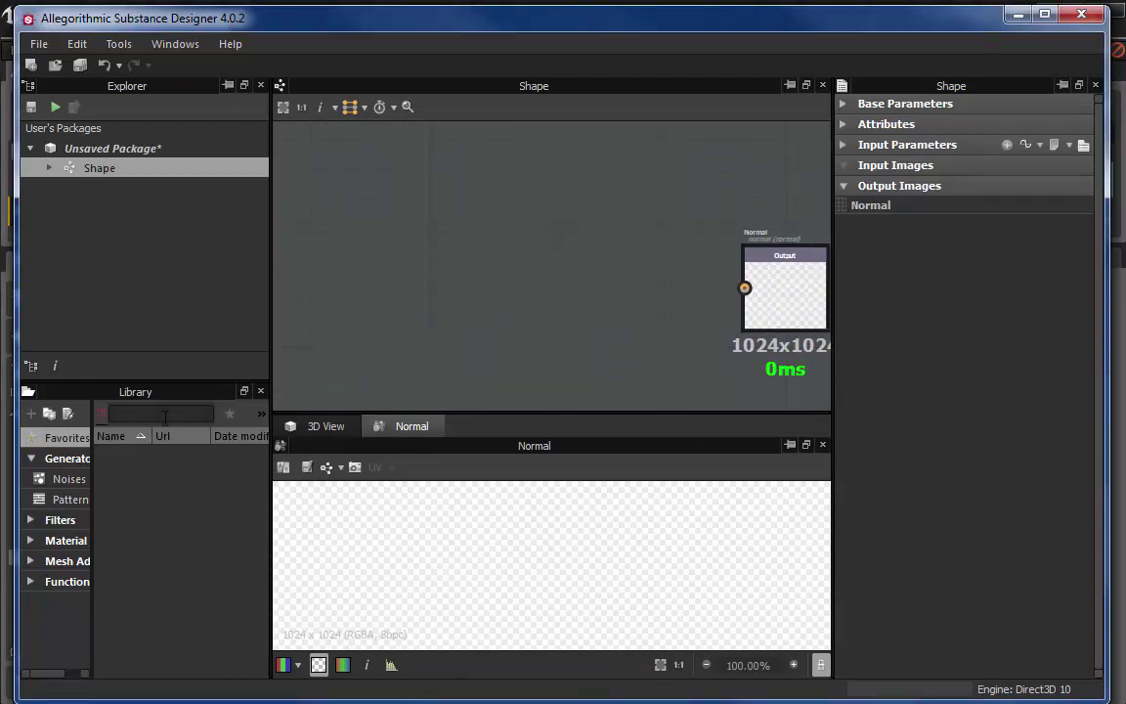
{"action": "type", "text": "shape"}
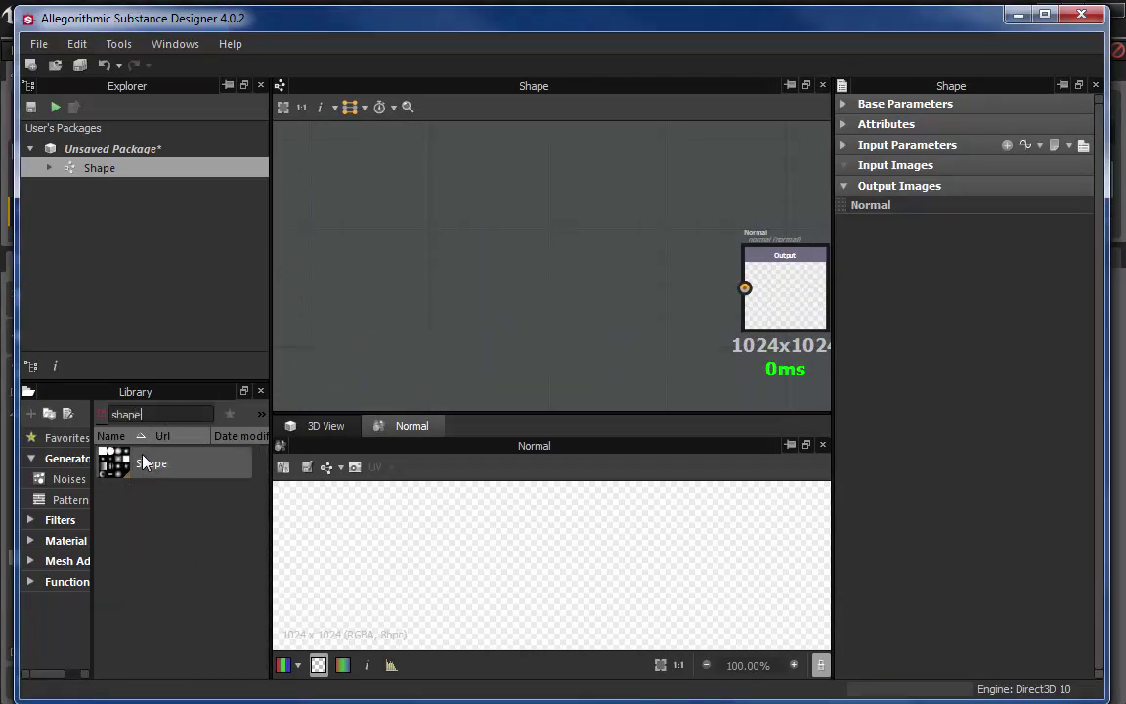
{"action": "left_click_drag", "start_coordinate": [141, 465], "coordinate": [364, 262]}
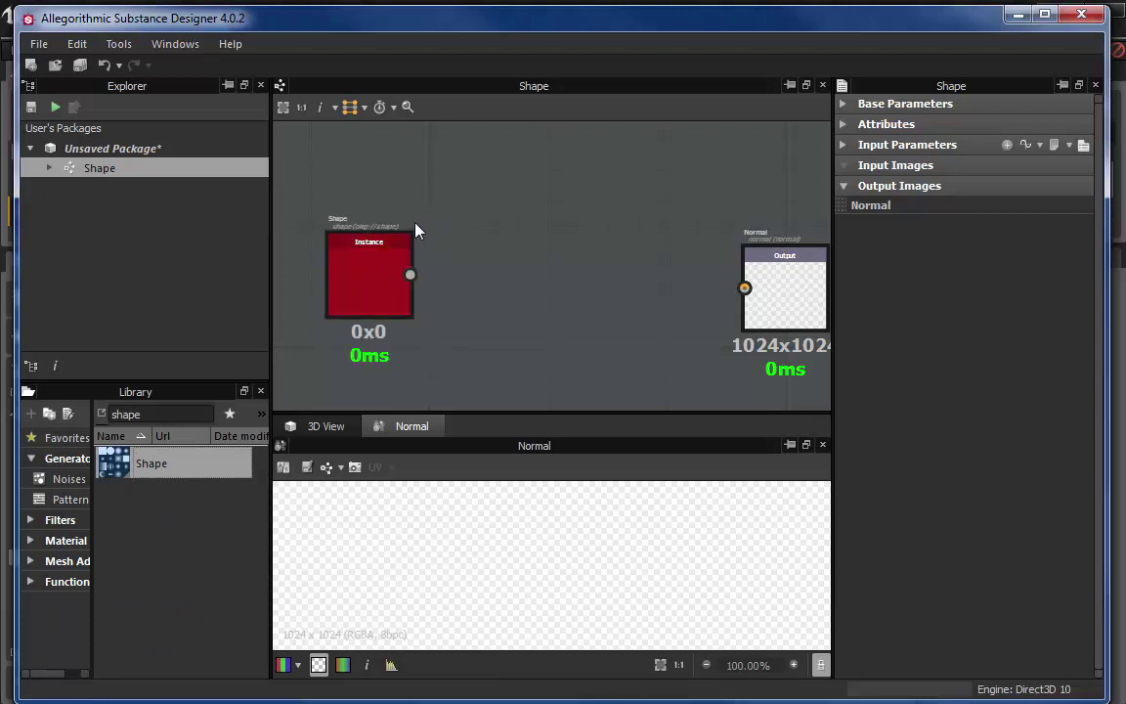
Set the Shape node's pattern to Pyramid and connect it to the Normal output, fitting the preview to the view
{"action": "left_click", "coordinate": [355, 267]}
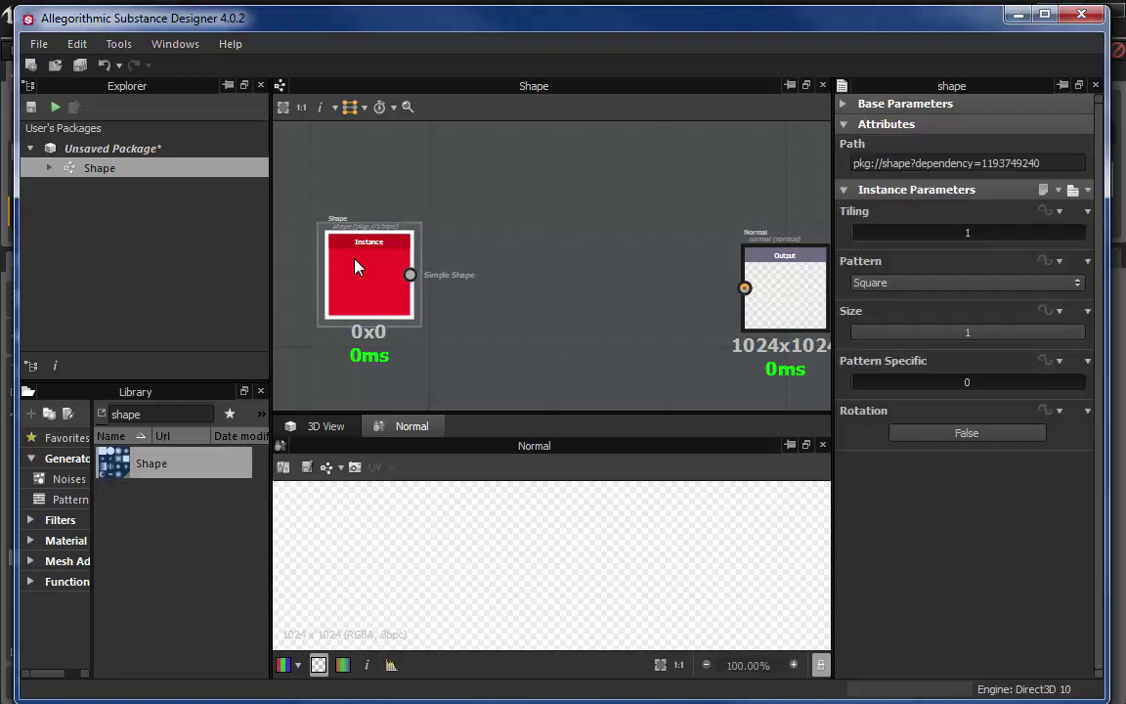
{"action": "left_click", "coordinate": [974, 283]}
{"action": "left_click", "coordinate": [915, 376]}
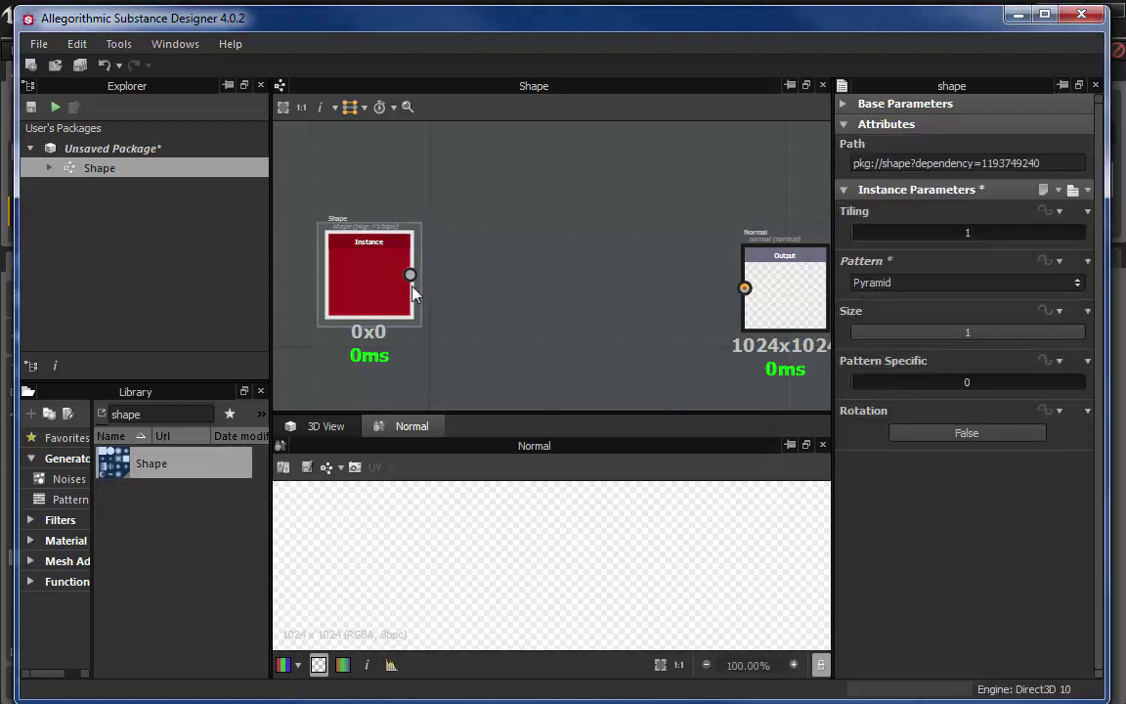
{"action": "left_click_drag", "start_coordinate": [411, 276], "coordinate": [744, 290]}
{"action": "key", "text": "f"}
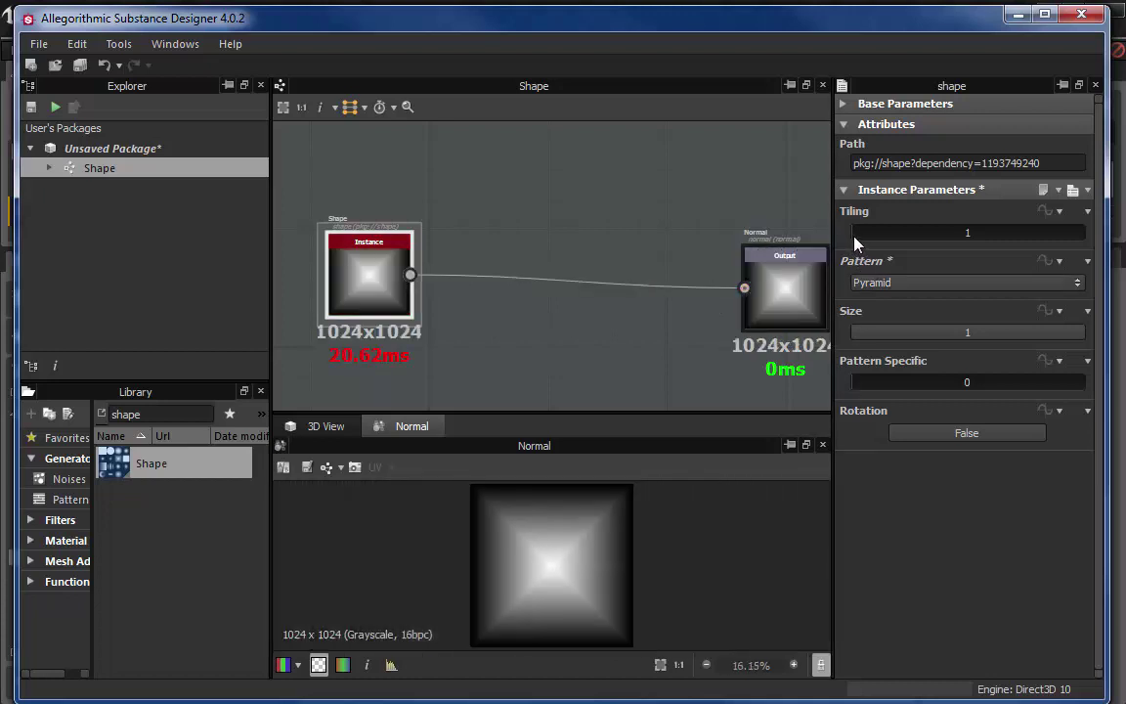
Try different tiling amounts on the Shape node and set the tiling to 4
{"action": "left_click_drag", "start_coordinate": [854, 234], "coordinate": [897, 243]}
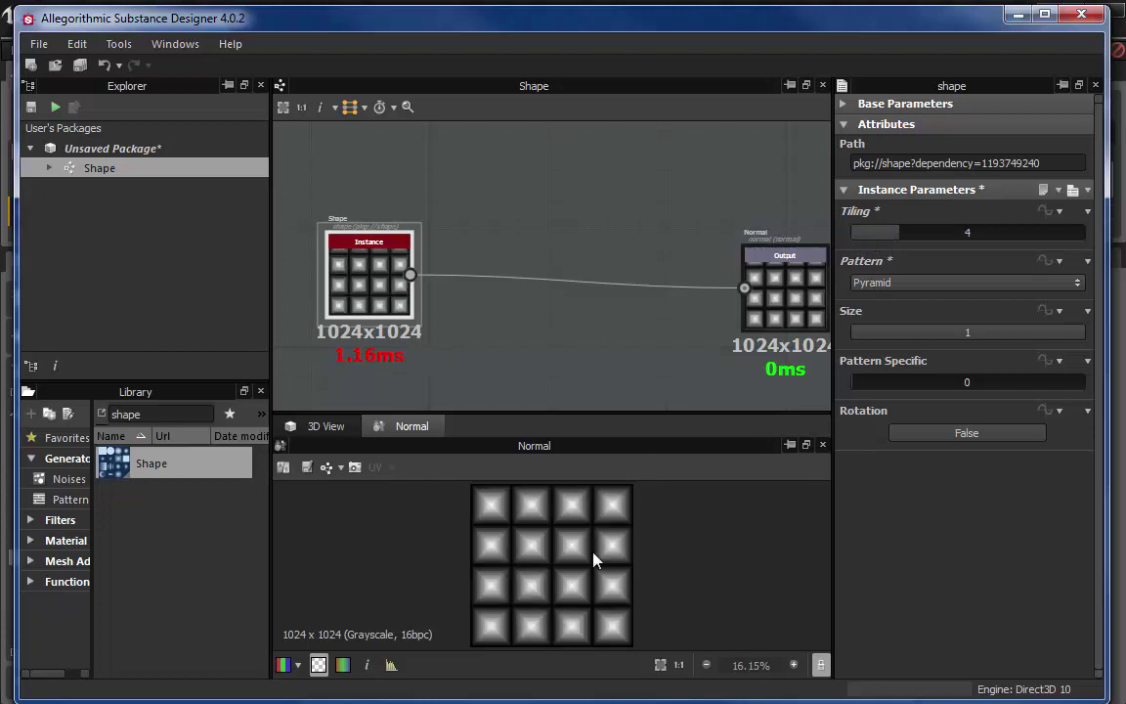
{"action": "left_click_drag", "start_coordinate": [883, 235], "coordinate": [1044, 249]}
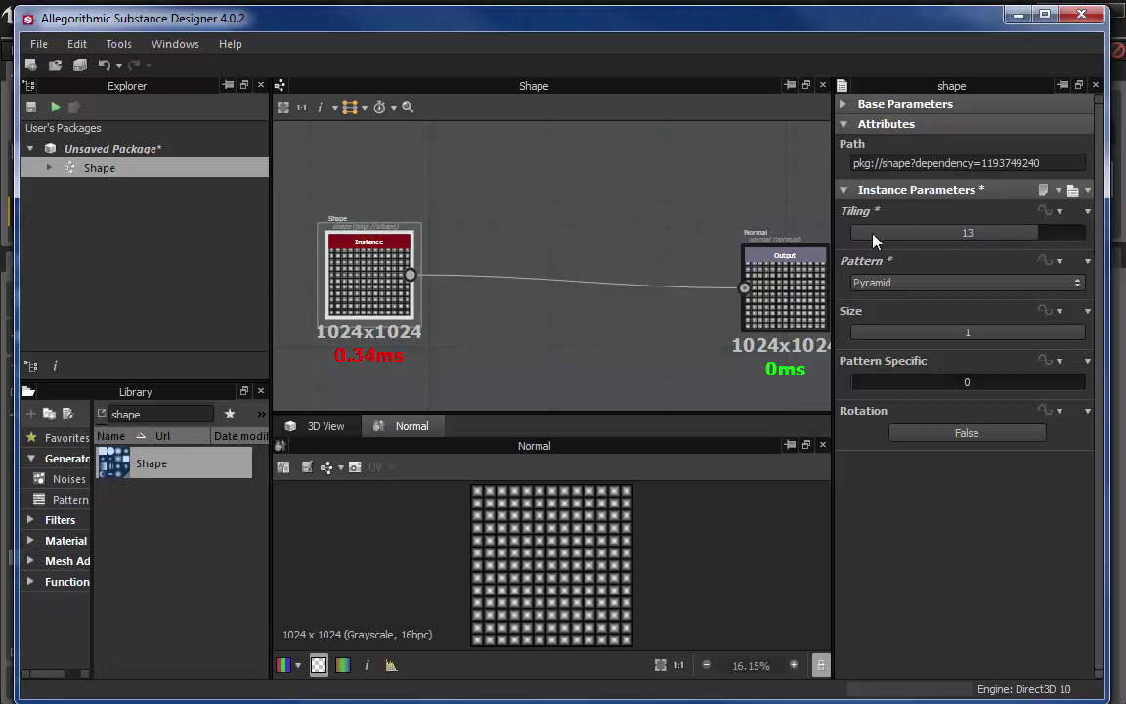
{"action": "left_click_drag", "start_coordinate": [875, 239], "coordinate": [895, 239]}
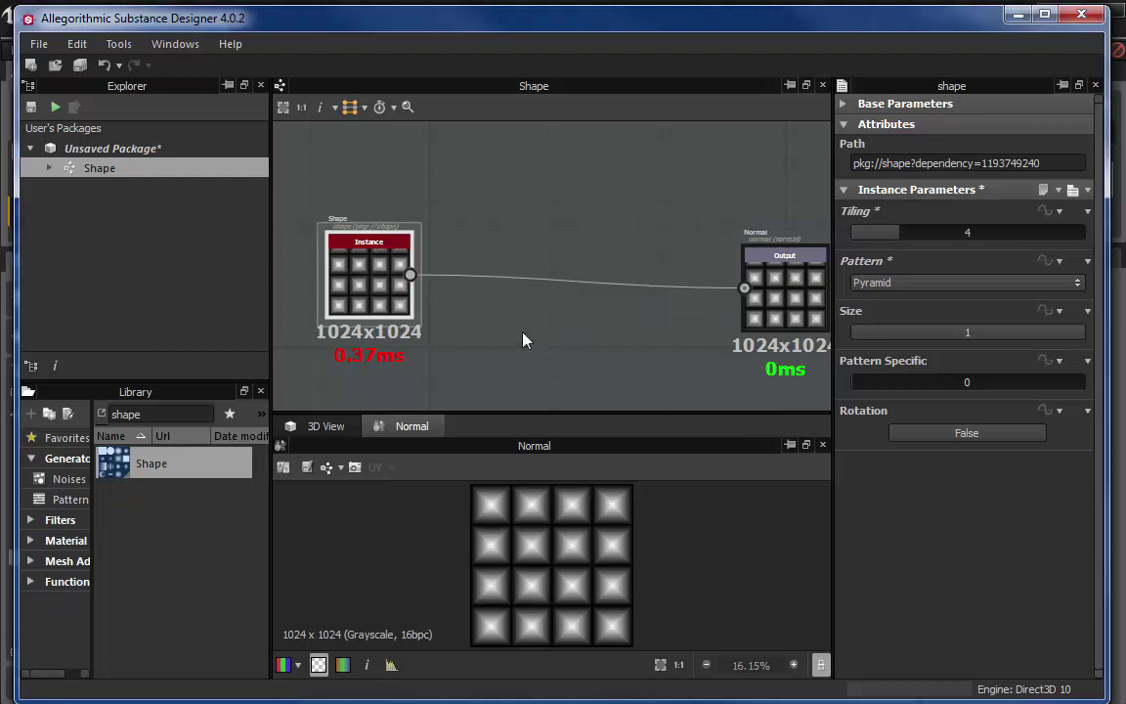
Move the Shape node farther from the Normal output to make room for nodes in between
{"action": "right_click", "coordinate": [561, 329]}
{"action": "middle_click_drag", "start_coordinate": [495, 326], "coordinate": [588, 344]}
{"action": "scroll", "coordinate": [588, 344], "scroll_direction": "down", "scroll_amount": 2}
{"action": "left_click_drag", "start_coordinate": [500, 306], "coordinate": [340, 321]}
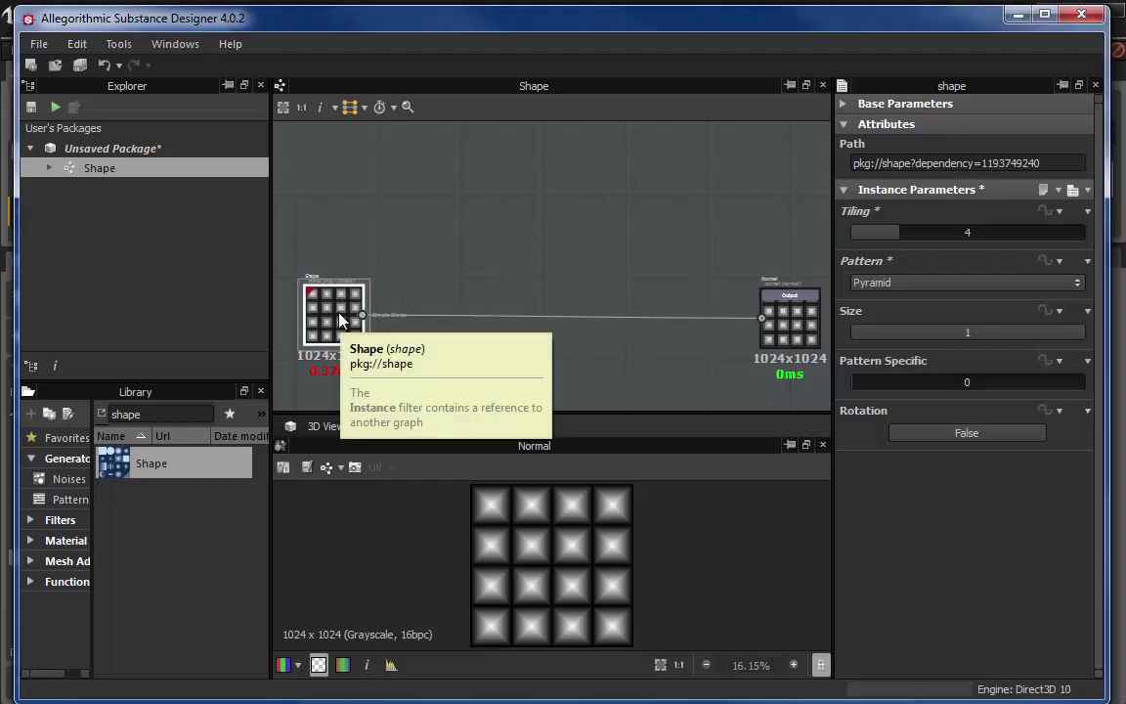
{"action": "left_click", "coordinate": [765, 278]}
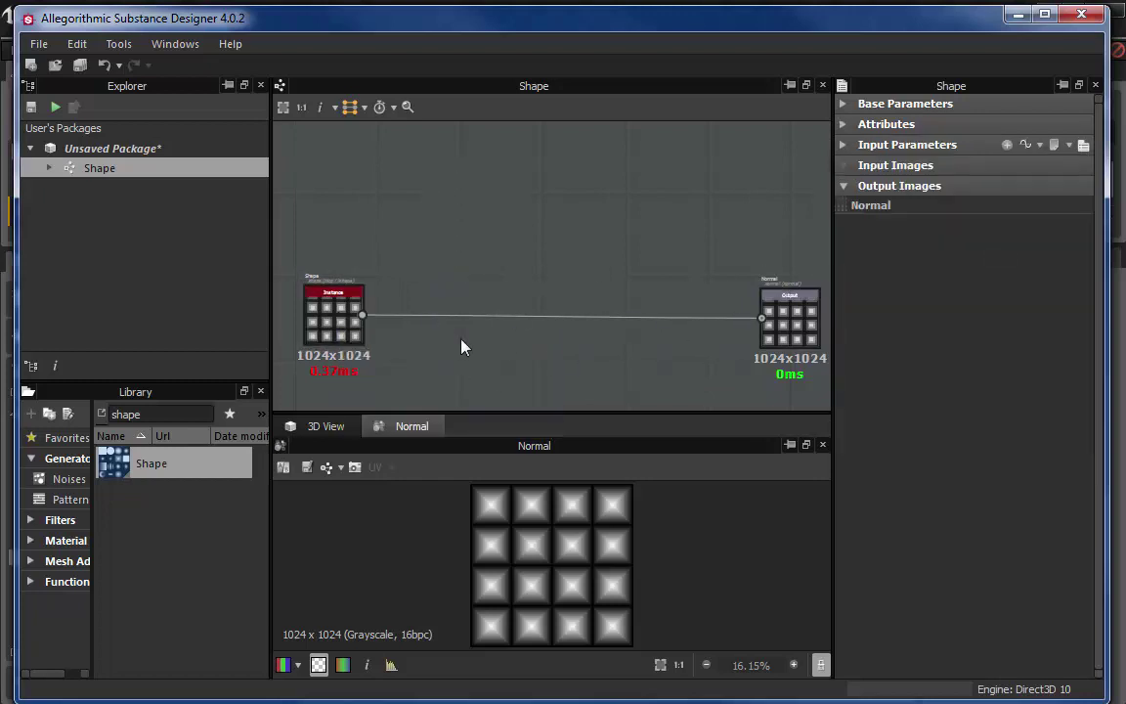
Insert a Levels node between the Shape node and the output, preview it, and brighten its midtones
{"action": "left_click", "coordinate": [361, 338]}
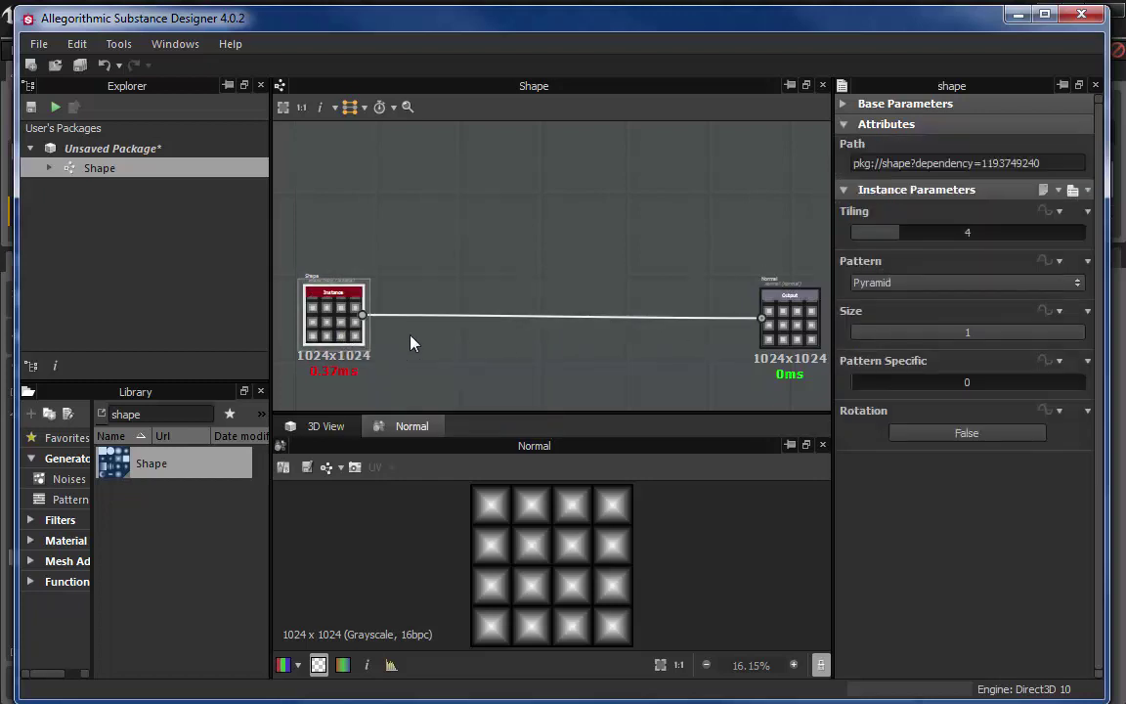
{"action": "middle_click_drag", "start_coordinate": [414, 335], "coordinate": [454, 287]}
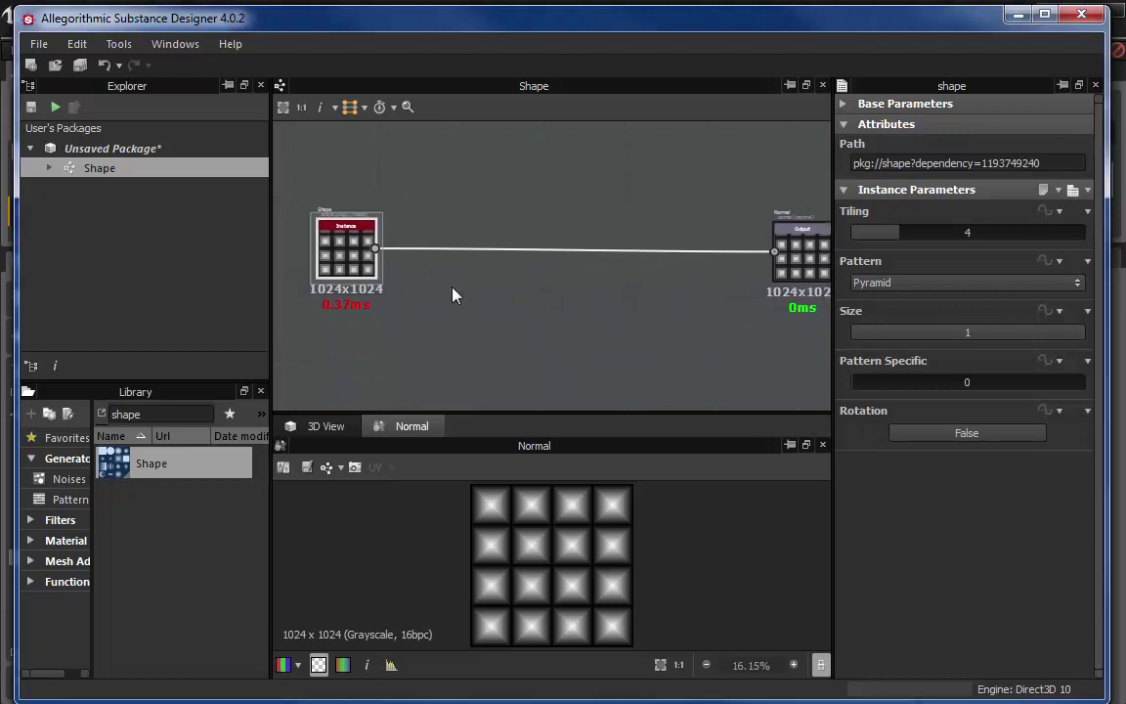
{"action": "right_click", "coordinate": [452, 292]}
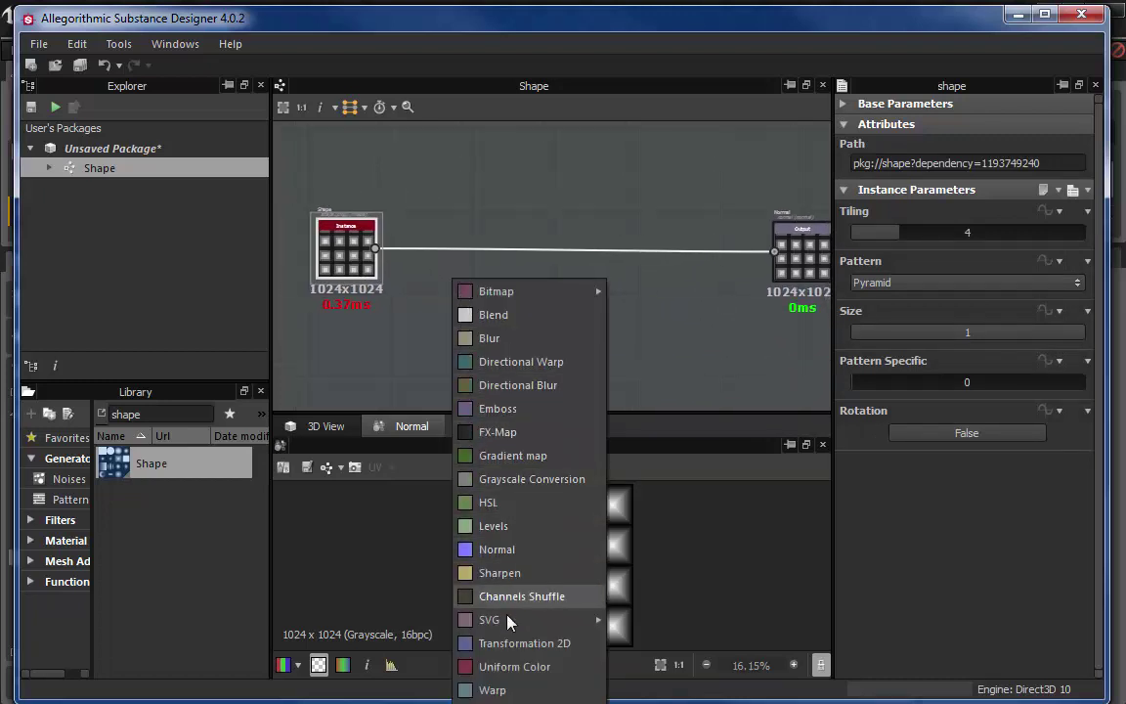
{"action": "left_click", "coordinate": [494, 523]}
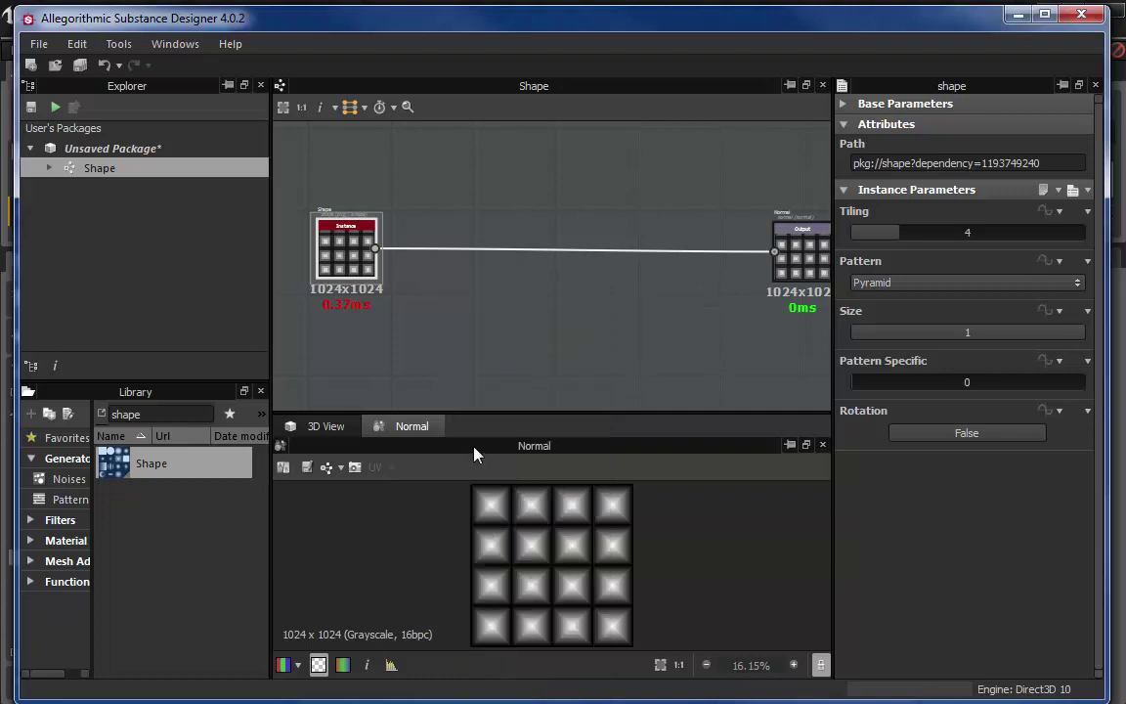
{"action": "double_click", "coordinate": [447, 256]}
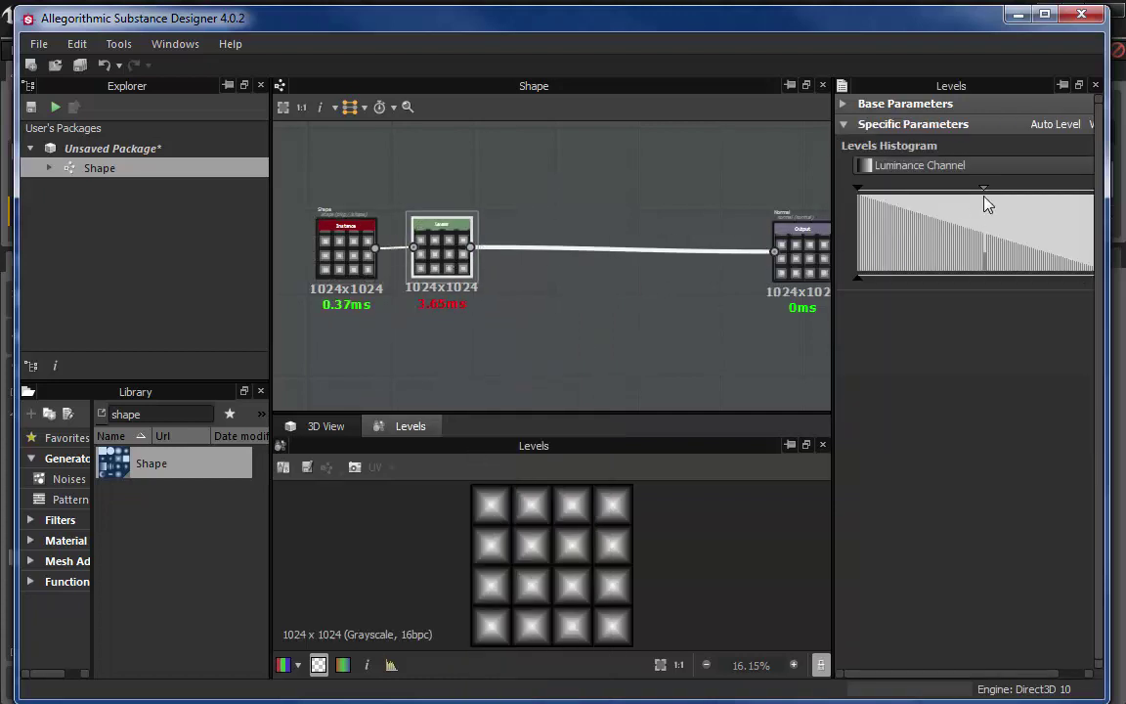
{"action": "mouse_move", "coordinate": [984, 196]}
{"action": "left_mouse_down"}
{"action": "mouse_move", "coordinate": [924, 199]}
{"action": "mouse_move", "coordinate": [1011, 196]}
{"action": "mouse_move", "coordinate": [937, 204]}
{"action": "left_mouse_up"}
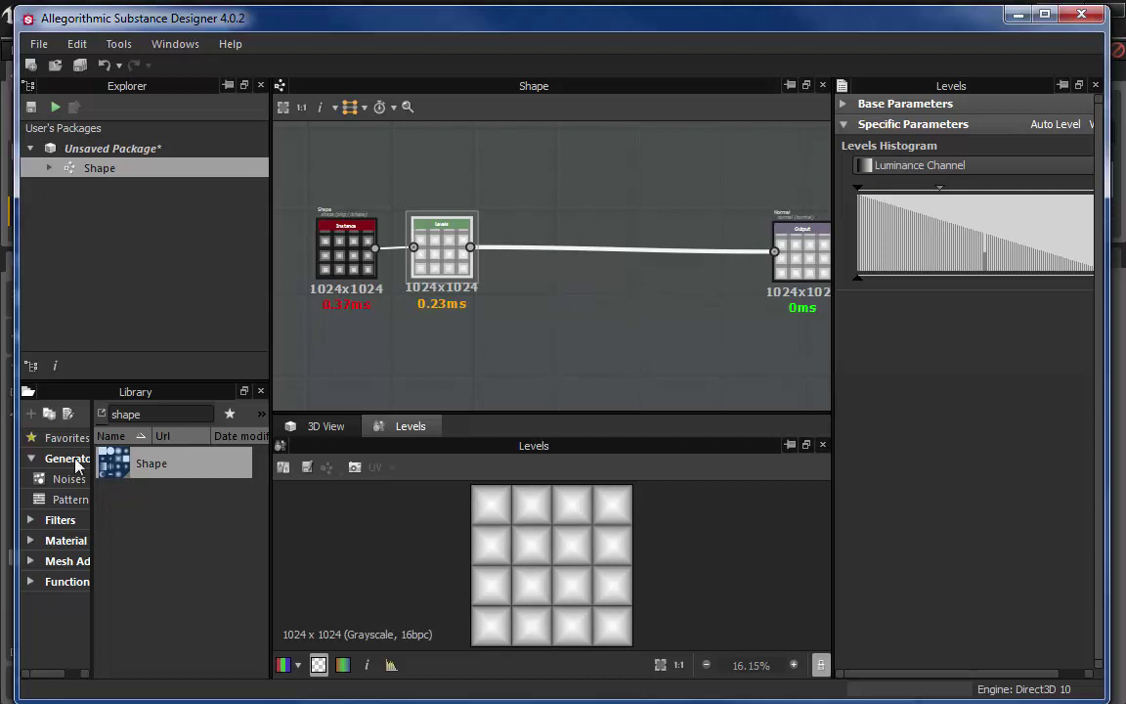
Search the library for norm and add a Normal Mapper node between the Levels node and the Normal output
{"action": "left_click_drag", "start_coordinate": [155, 415], "coordinate": [68, 415]}
{"action": "type", "text": "norm"}
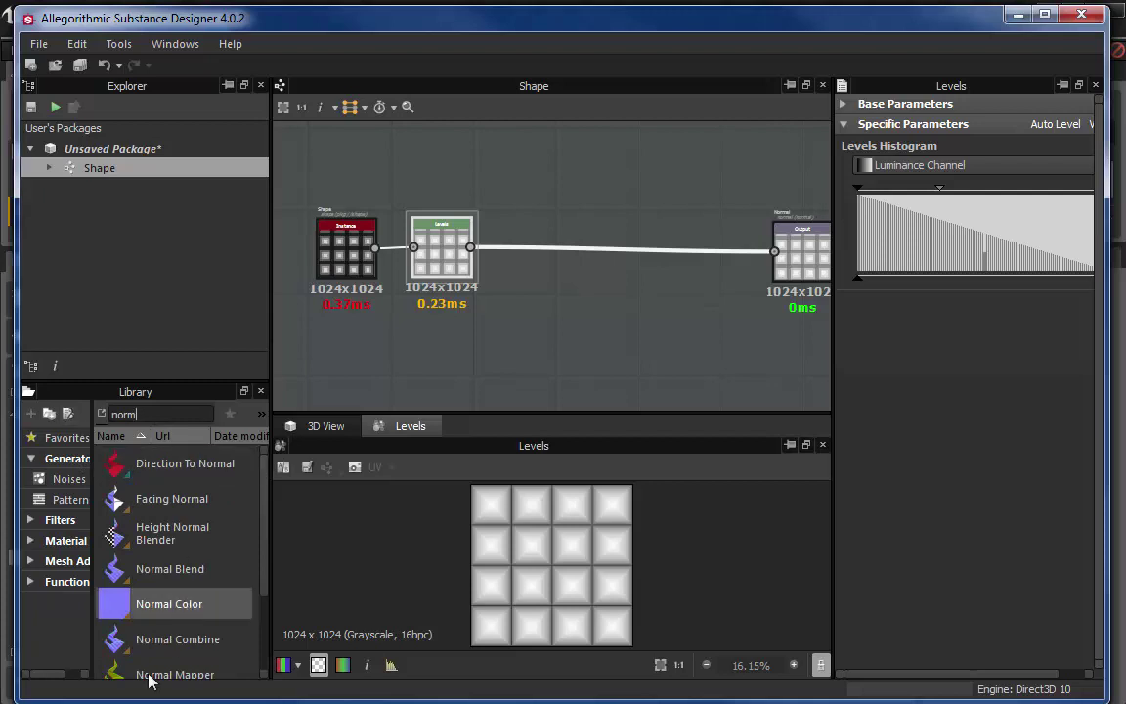
{"action": "left_click_drag", "start_coordinate": [114, 674], "coordinate": [535, 262]}
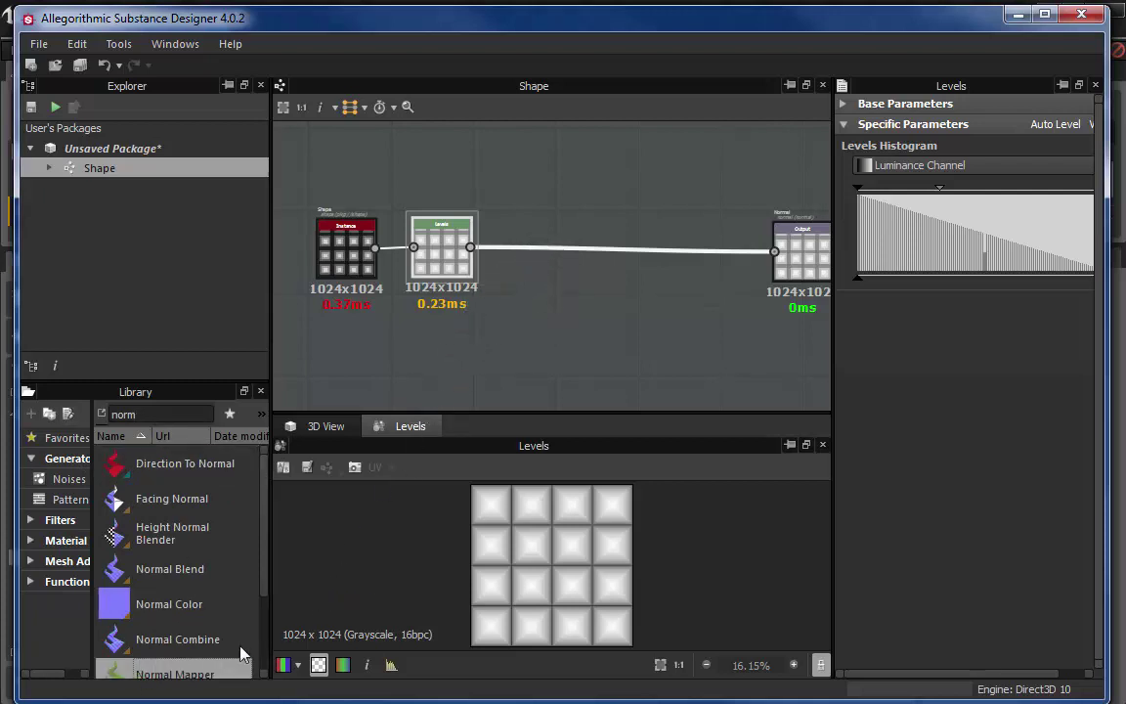
{"action": "left_click_drag", "start_coordinate": [203, 666], "coordinate": [600, 316]}
{"action": "left_click", "coordinate": [613, 309]}
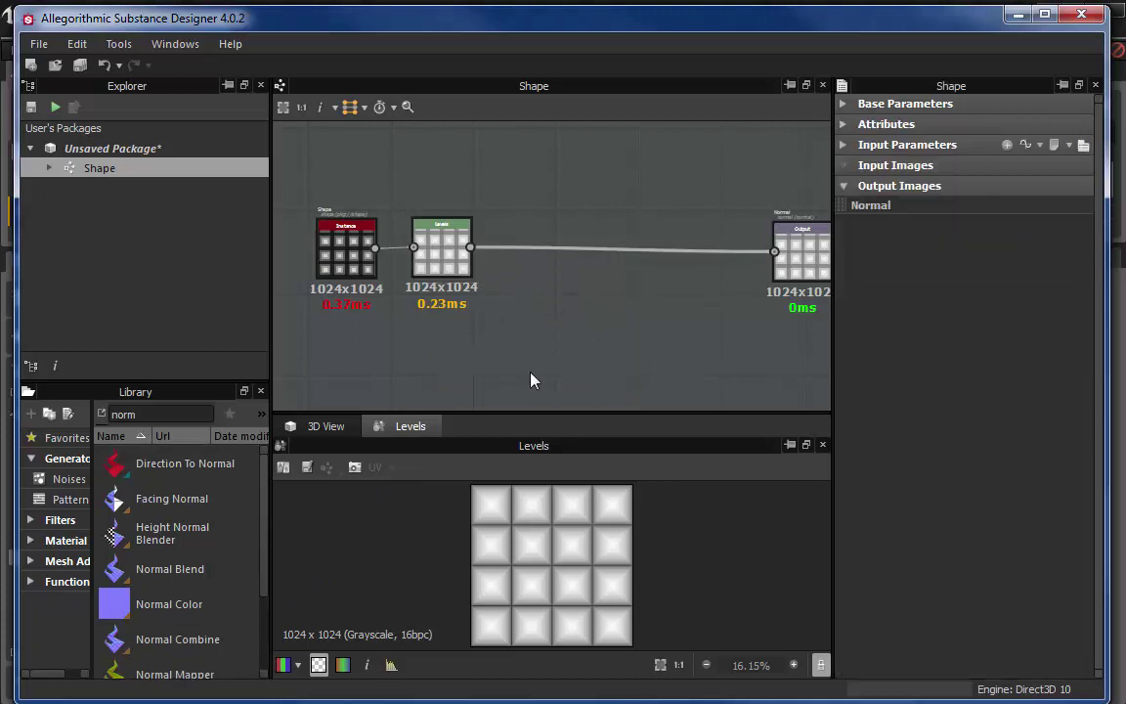
{"action": "left_click_drag", "start_coordinate": [165, 667], "coordinate": [590, 321]}
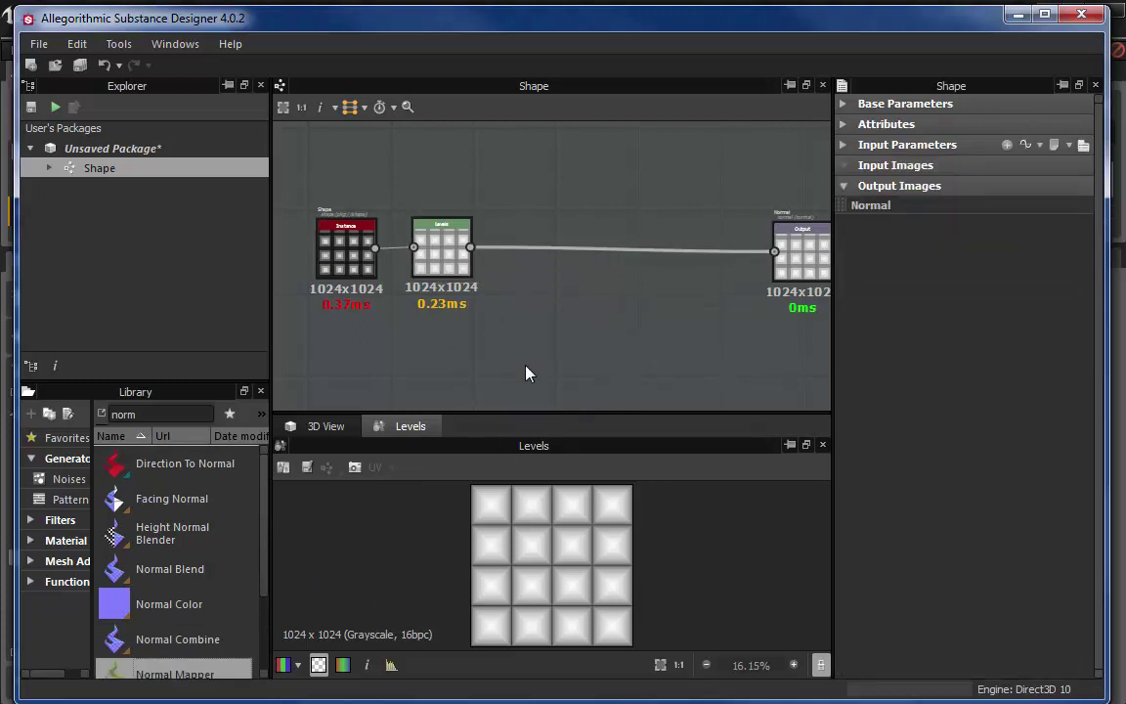
{"action": "left_click_drag", "start_coordinate": [136, 677], "coordinate": [617, 339]}
{"action": "middle_click_drag", "start_coordinate": [534, 305], "coordinate": [559, 277]}
{"action": "left_click", "coordinate": [146, 666]}
{"action": "left_click_drag", "start_coordinate": [147, 672], "coordinate": [604, 220]}
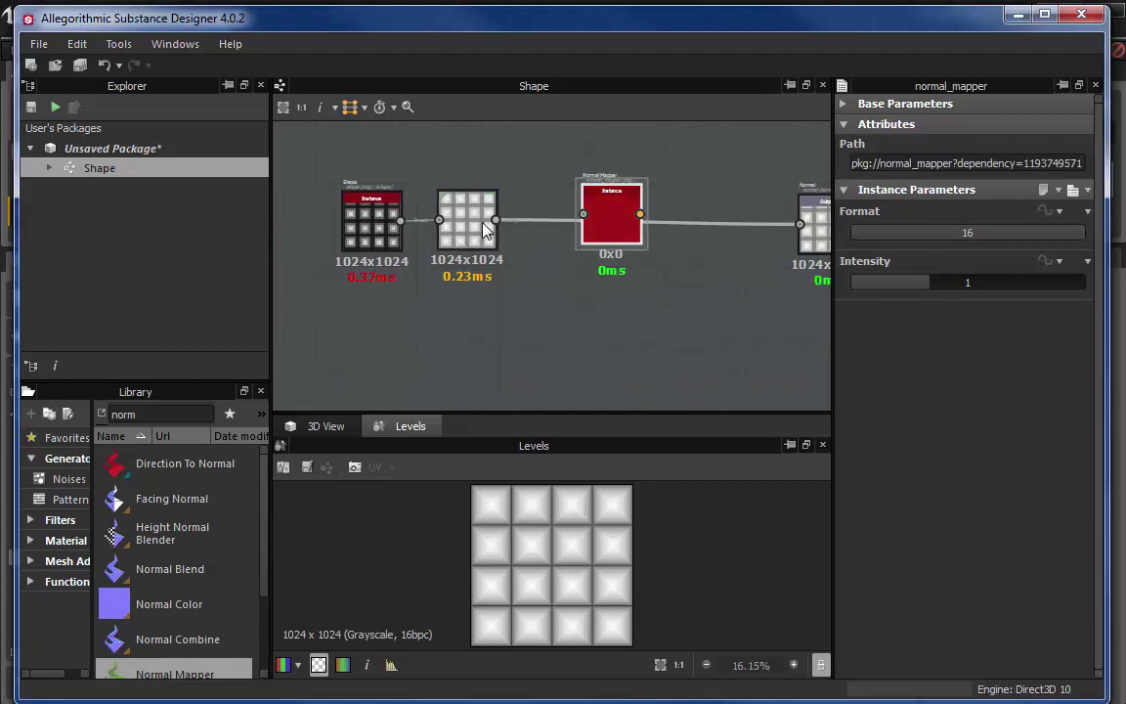
Connect the Levels node through the Normal Mapper to the Normal output and preview the Normal Mapper's result
{"action": "mouse_move", "coordinate": [496, 220]}
{"action": "left_mouse_down"}
{"action": "mouse_move", "coordinate": [793, 237]}
{"action": "mouse_move", "coordinate": [800, 225]}
{"action": "left_mouse_up"}
{"action": "double_click", "coordinate": [640, 215]}
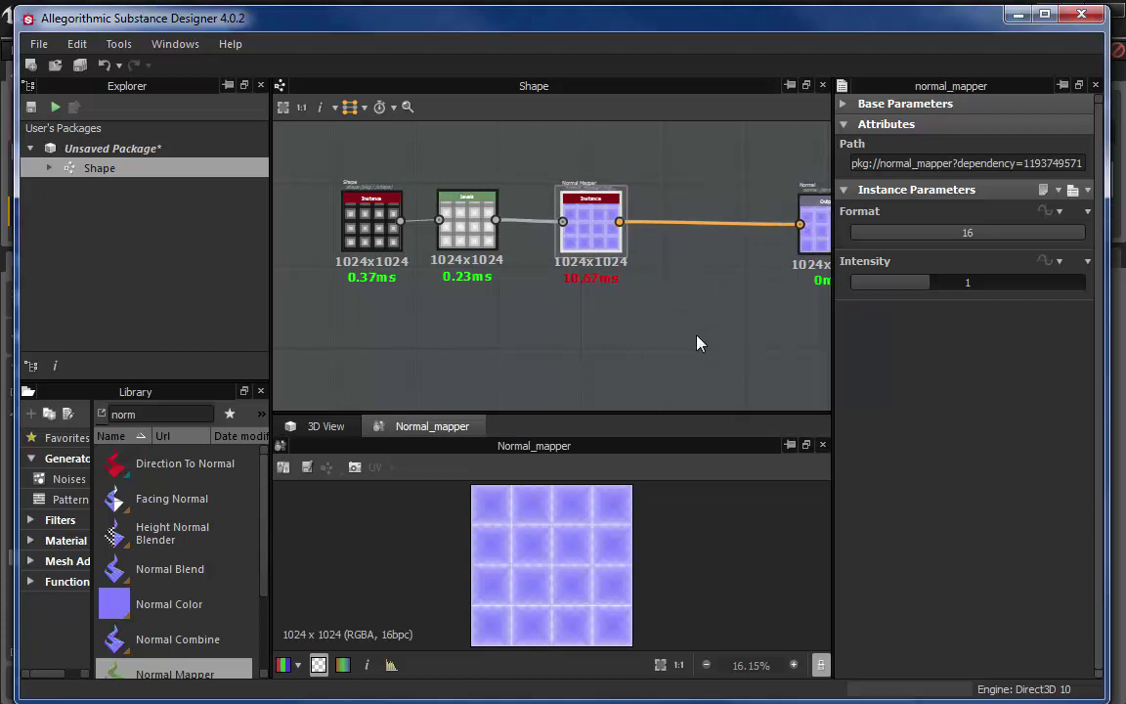
Zoom in on the Normal Mapper preview and add Normal Color and Normal Combine nodes to the graph
{"action": "right_click", "coordinate": [574, 343]}
{"action": "left_click", "coordinate": [491, 550]}
{"action": "scroll", "coordinate": [549, 517], "scroll_direction": "up", "scroll_amount": 5}
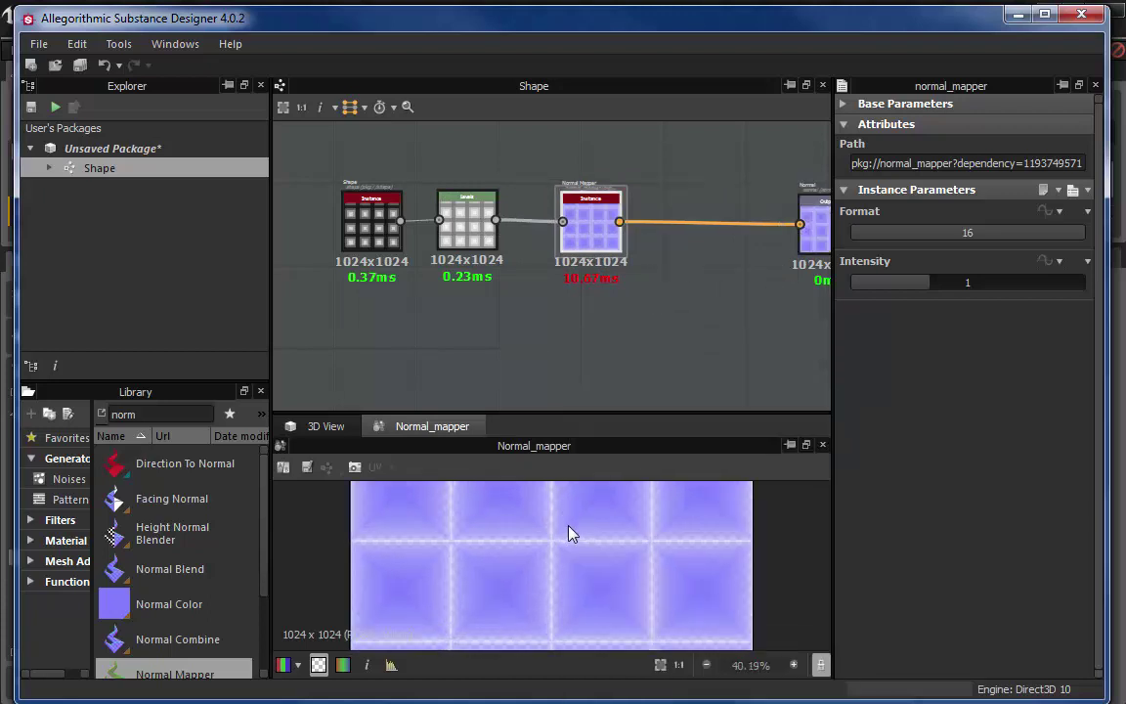
{"action": "scroll", "coordinate": [579, 557], "scroll_direction": "up", "scroll_amount": 1}
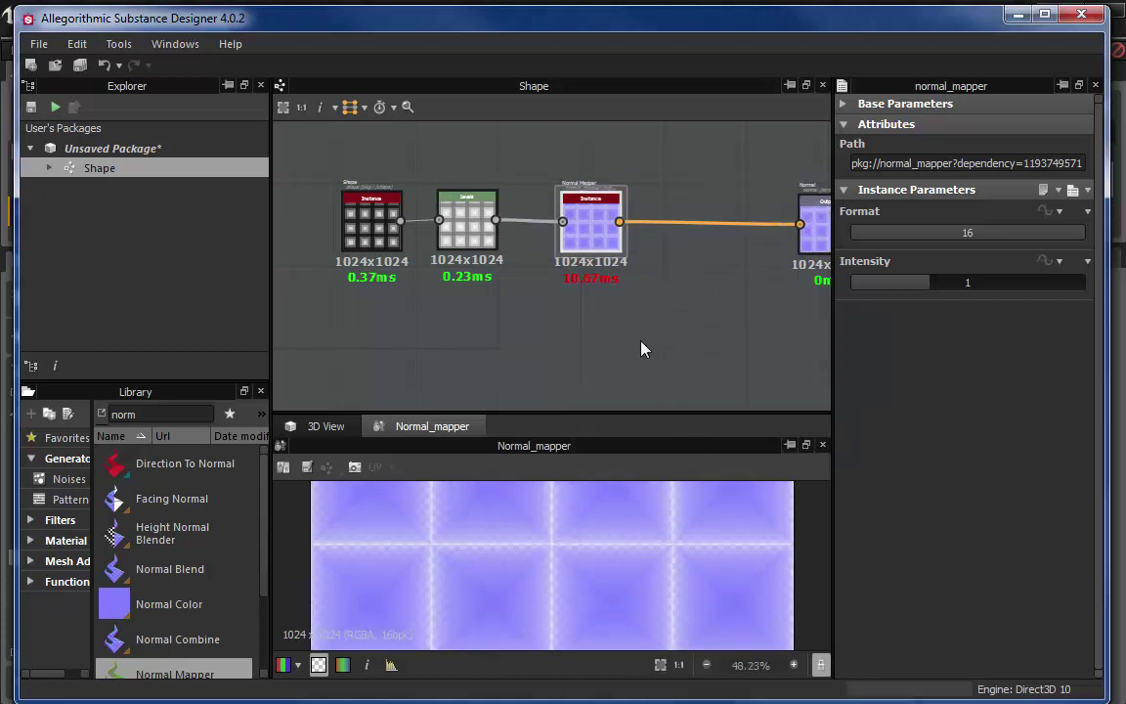
{"action": "middle_click_drag", "start_coordinate": [637, 348], "coordinate": [490, 279]}
{"action": "left_click_drag", "start_coordinate": [114, 603], "coordinate": [385, 298]}
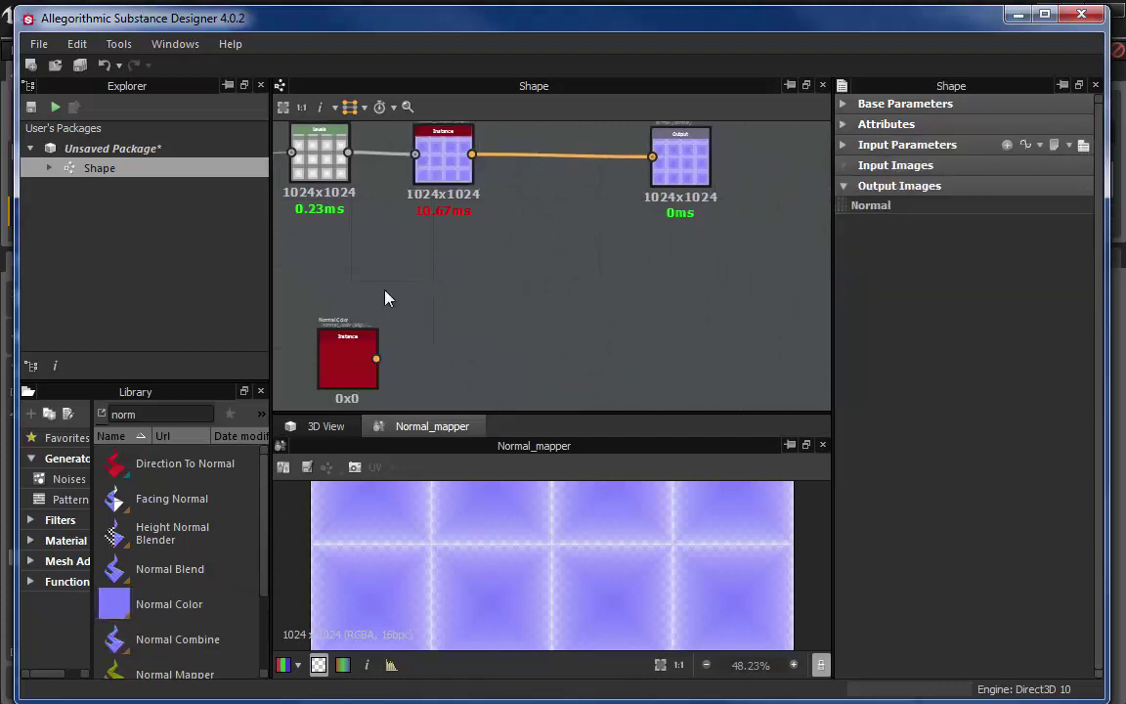
{"action": "left_click", "coordinate": [167, 639]}
{"action": "left_click_drag", "start_coordinate": [599, 378], "coordinate": [562, 275]}
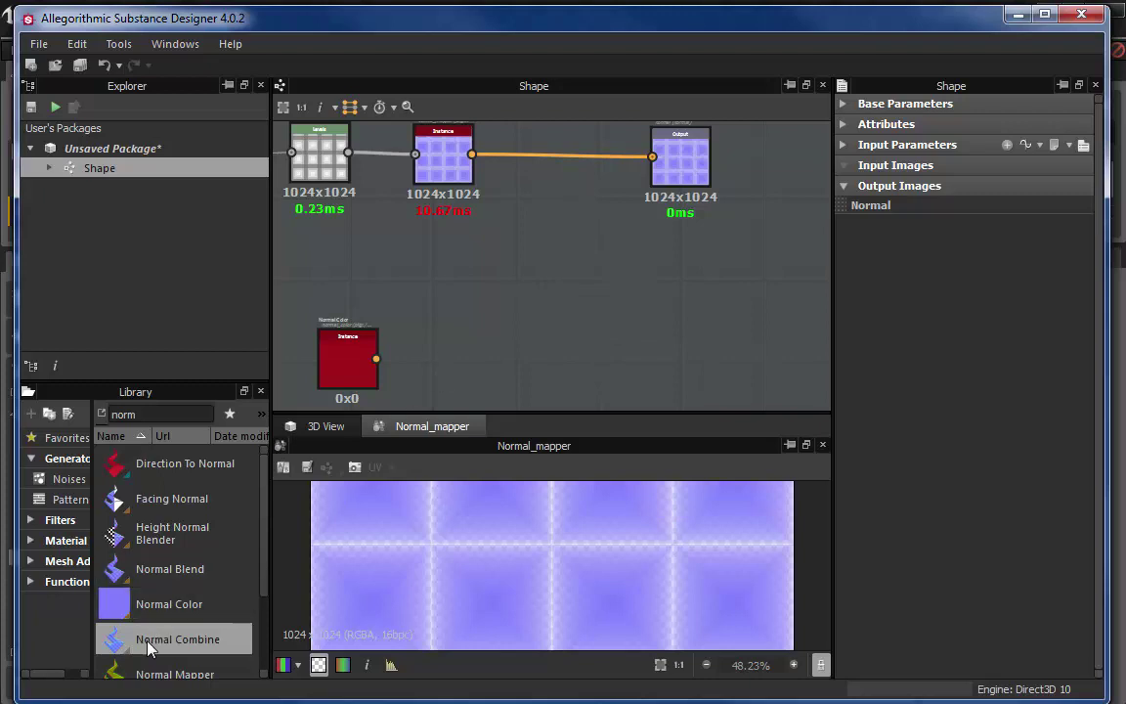
{"action": "left_click_drag", "start_coordinate": [166, 639], "coordinate": [525, 275]}
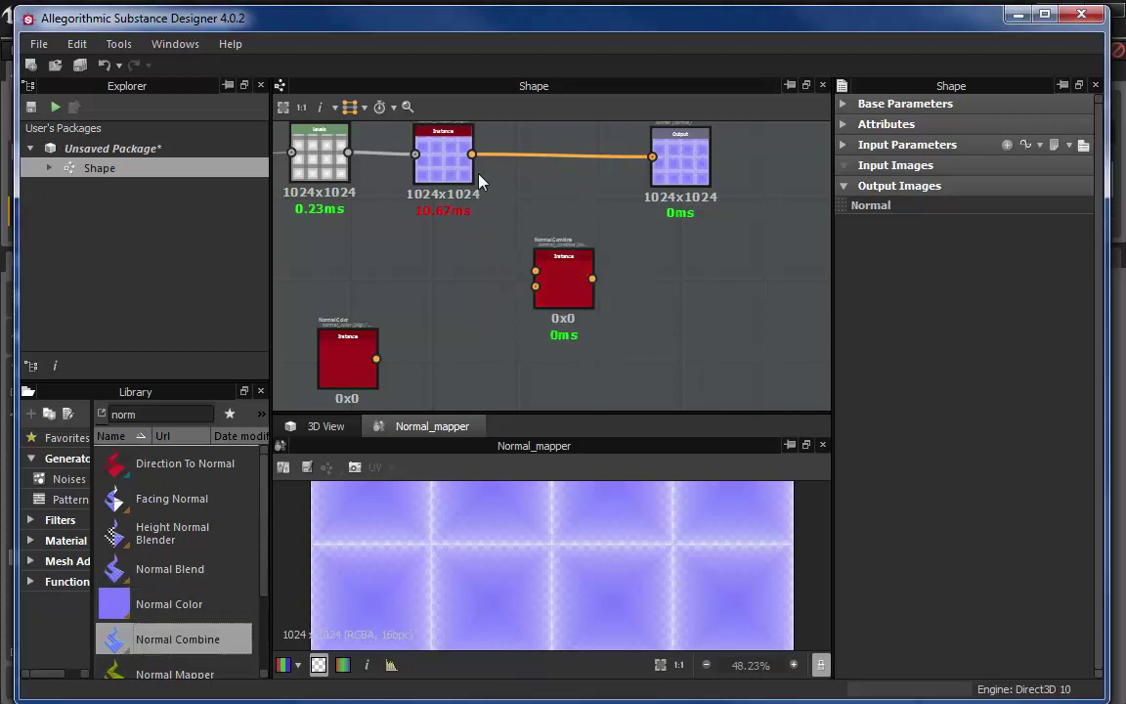
Connect the Normal Mapper and Normal Color through Normal Combine to the Normal output and preview the output
{"action": "left_click_drag", "start_coordinate": [472, 155], "coordinate": [652, 156]}
{"action": "left_click_drag", "start_coordinate": [548, 270], "coordinate": [551, 177]}
{"action": "left_click", "coordinate": [672, 179]}
{"action": "scroll", "coordinate": [611, 551], "scroll_direction": "down", "scroll_amount": 3}
{"action": "scroll", "coordinate": [611, 550], "scroll_direction": "up", "scroll_amount": 2}
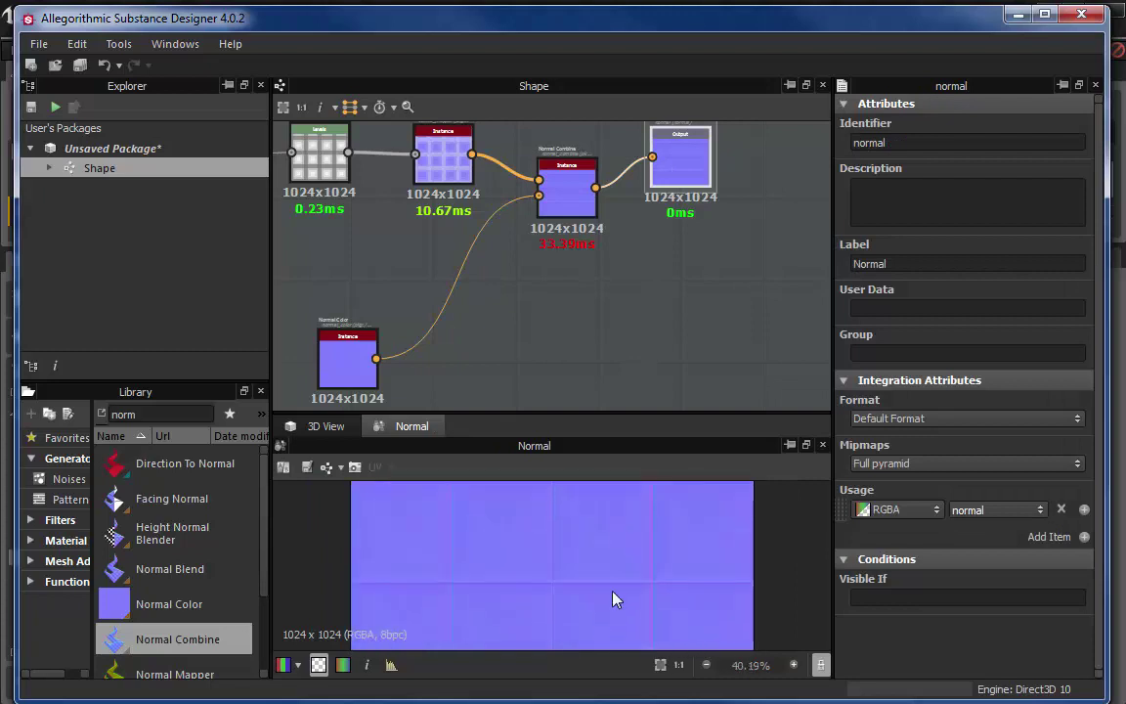
Brighten the midtones of the Levels node further
{"action": "left_click", "coordinate": [442, 156]}
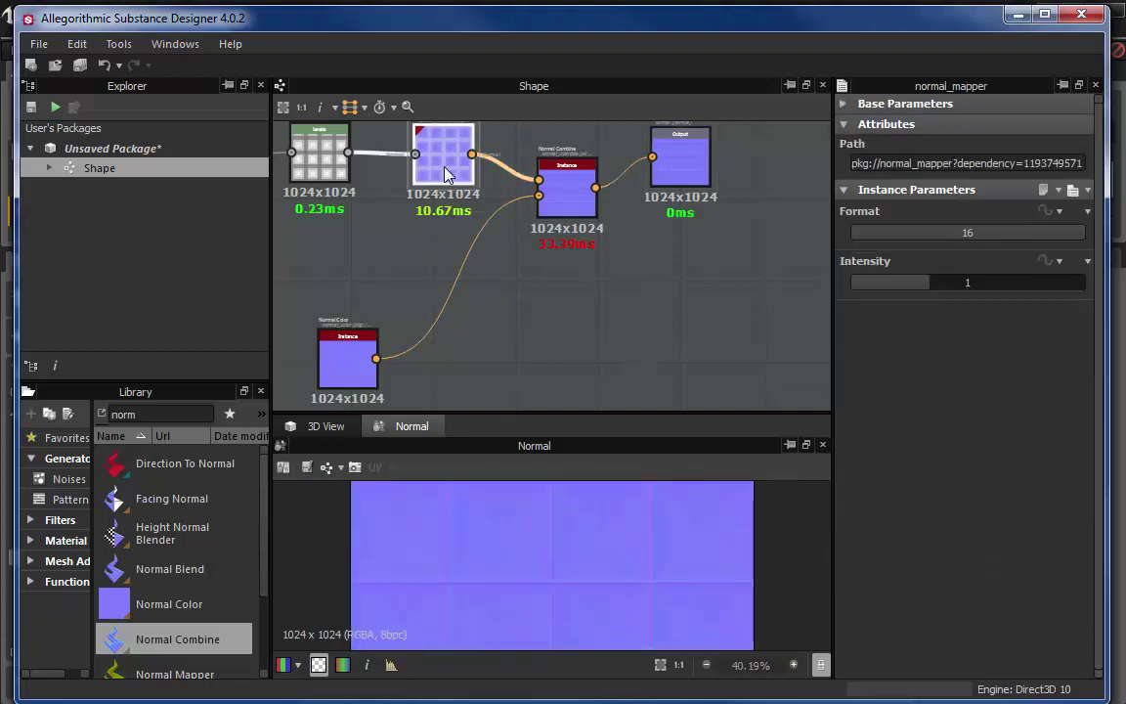
{"action": "left_click", "coordinate": [318, 184]}
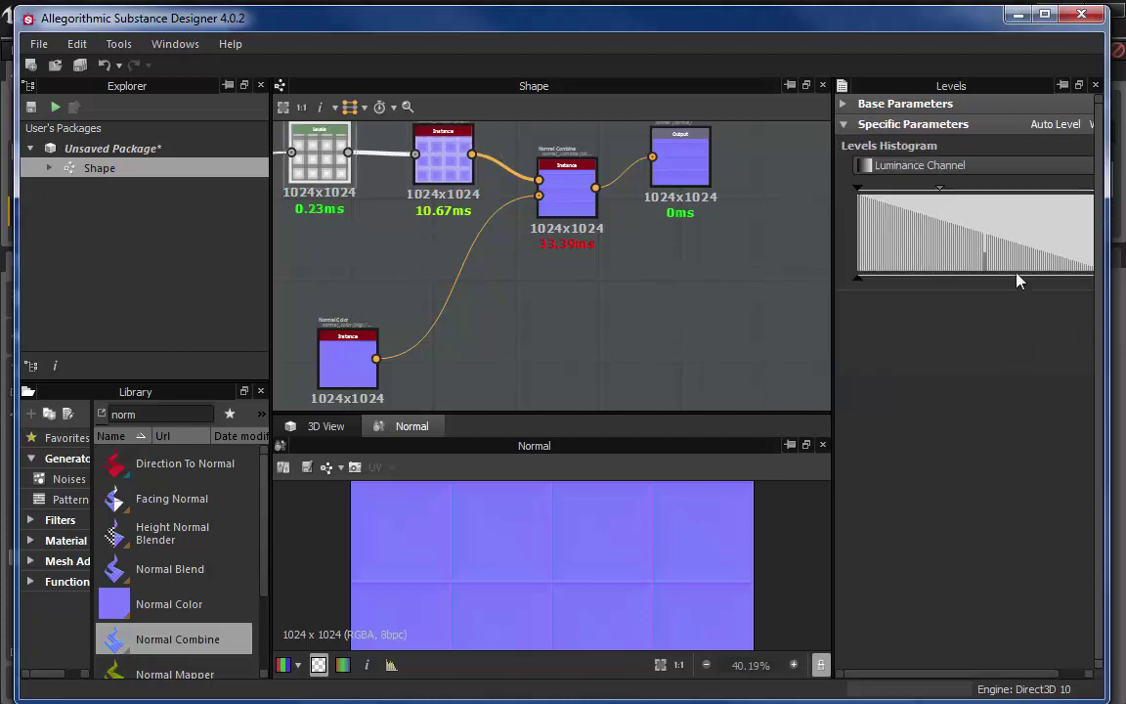
{"action": "mouse_move", "coordinate": [944, 196]}
{"action": "left_mouse_down"}
{"action": "mouse_move", "coordinate": [899, 198]}
{"action": "mouse_move", "coordinate": [1008, 204]}
{"action": "mouse_move", "coordinate": [896, 195]}
{"action": "left_mouse_up"}
Widen the application window and the parameters area to make the full levels histogram accessible
{"action": "left_click_drag", "start_coordinate": [1108, 244], "coordinate": [1125, 244]}
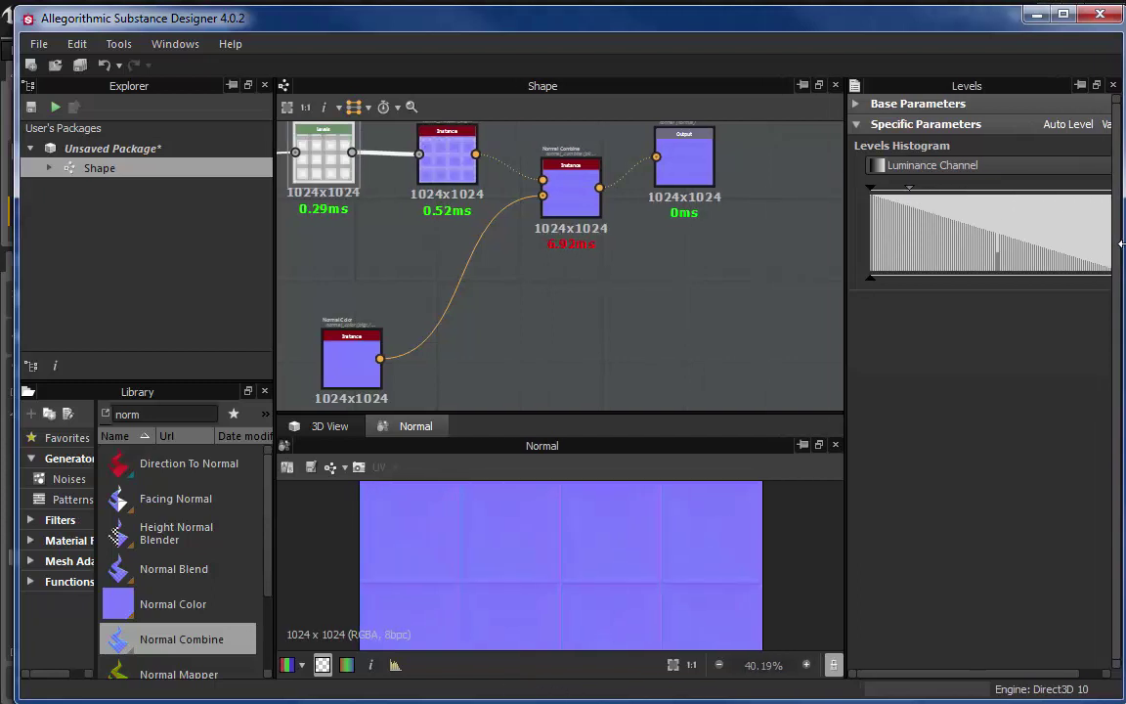
{"action": "left_click", "coordinate": [846, 392]}
{"action": "left_click_drag", "start_coordinate": [848, 384], "coordinate": [770, 391]}
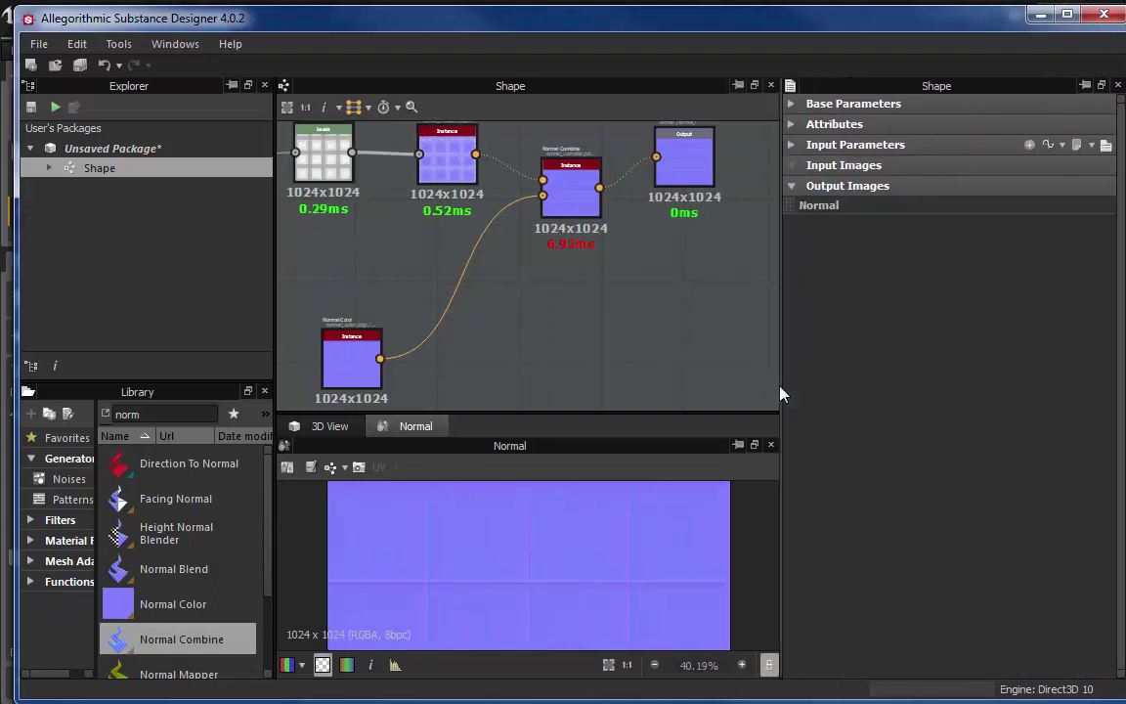
Lower the Levels node's white input point to flatten the pyramid tops and readjust its midtones
{"action": "left_click", "coordinate": [298, 152]}
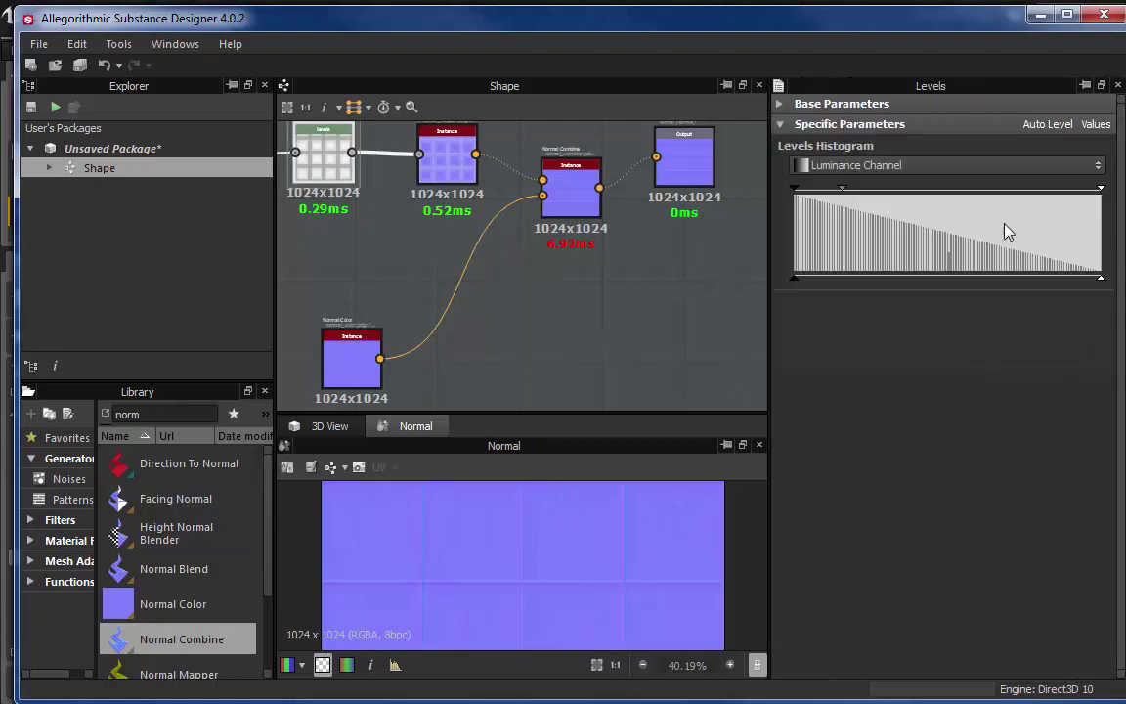
{"action": "left_click_drag", "start_coordinate": [1098, 198], "coordinate": [941, 188]}
{"action": "left_click_drag", "start_coordinate": [820, 188], "coordinate": [884, 187]}
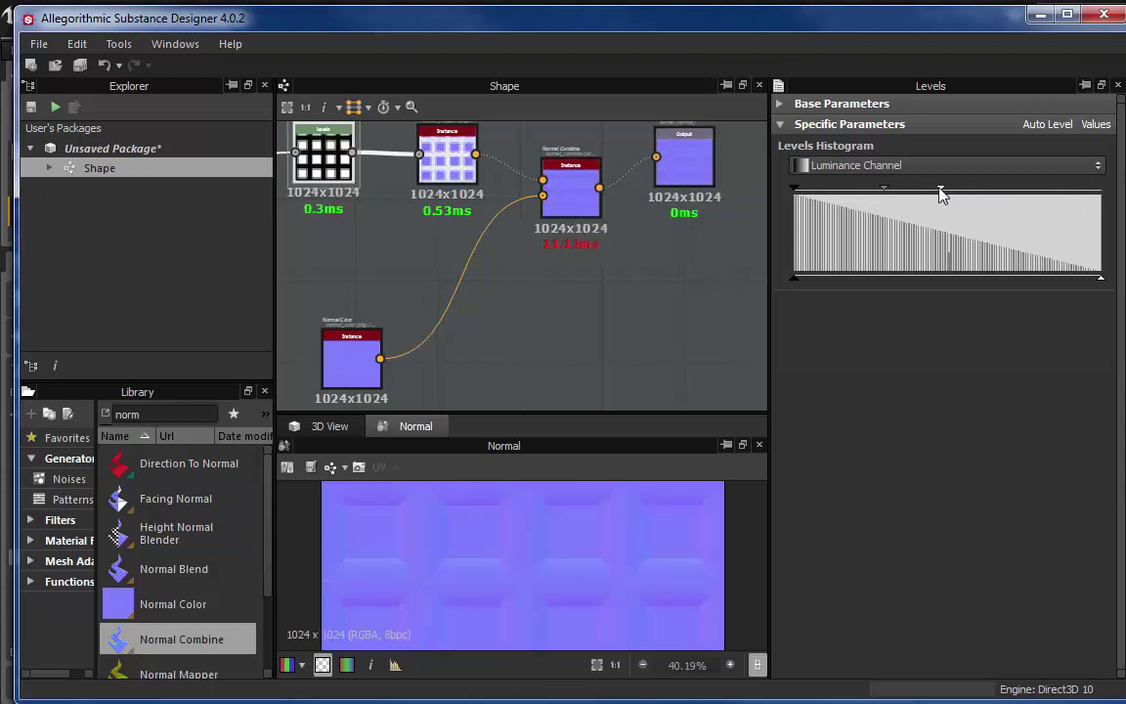
{"action": "left_click_drag", "start_coordinate": [940, 189], "coordinate": [921, 205]}
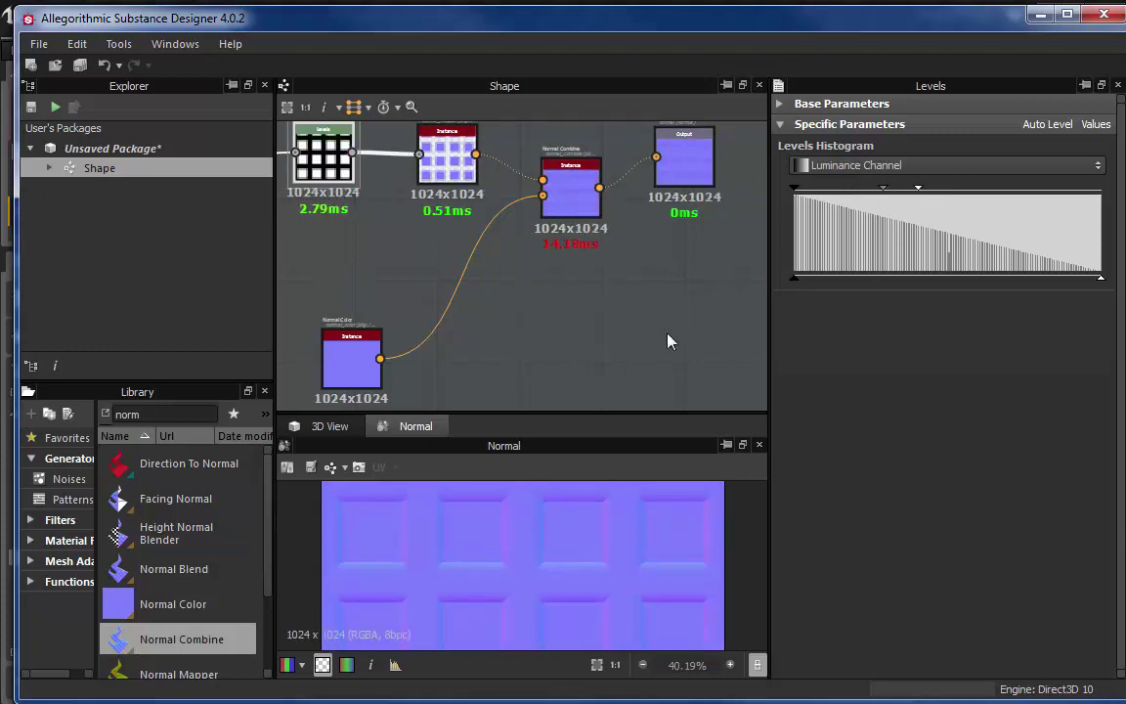
{"action": "middle_click_drag", "start_coordinate": [675, 356], "coordinate": [720, 387]}
{"action": "scroll", "coordinate": [659, 332], "scroll_direction": "down", "scroll_amount": 1}
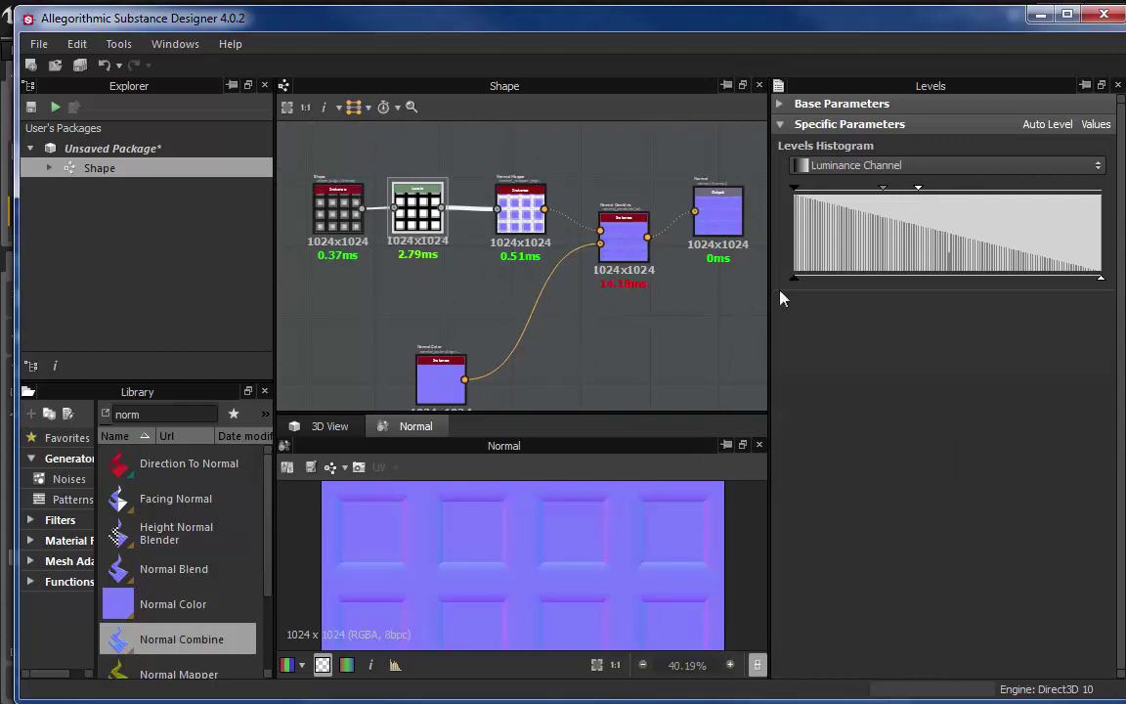
Switch to the Unreal editor and create a material named MAT-Calss_00 in the Materials folder
{"action": "left_click", "coordinate": [1039, 15]}
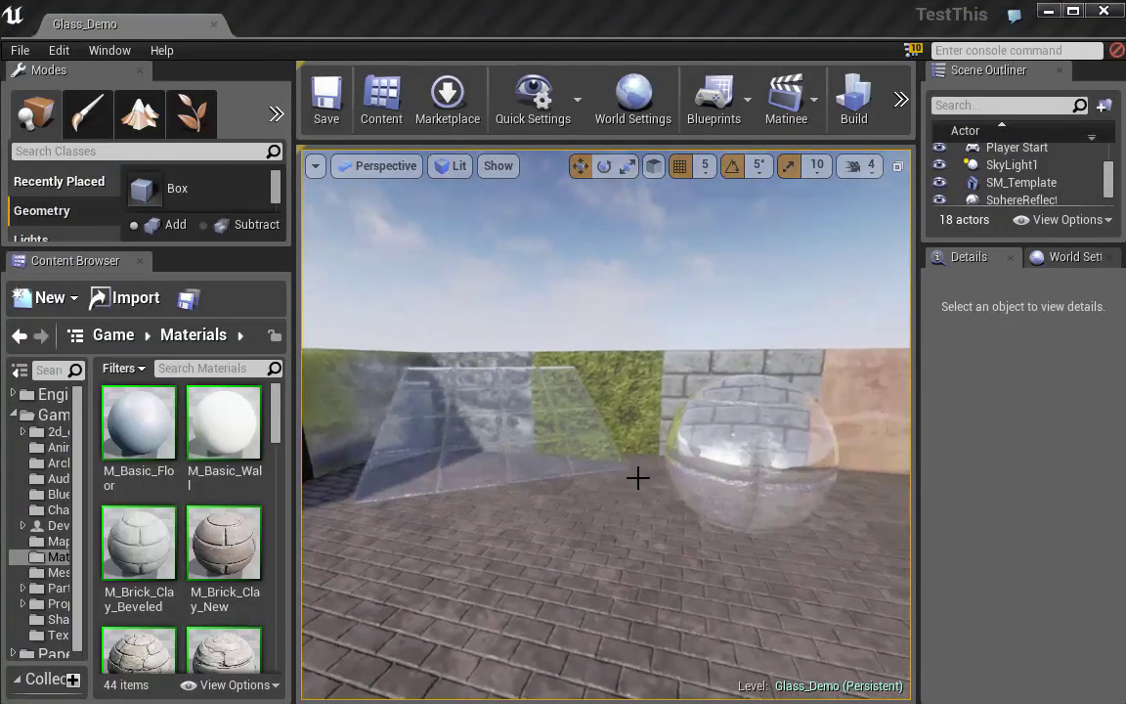
{"action": "right_click_drag", "start_coordinate": [637, 479], "coordinate": [633, 487]}
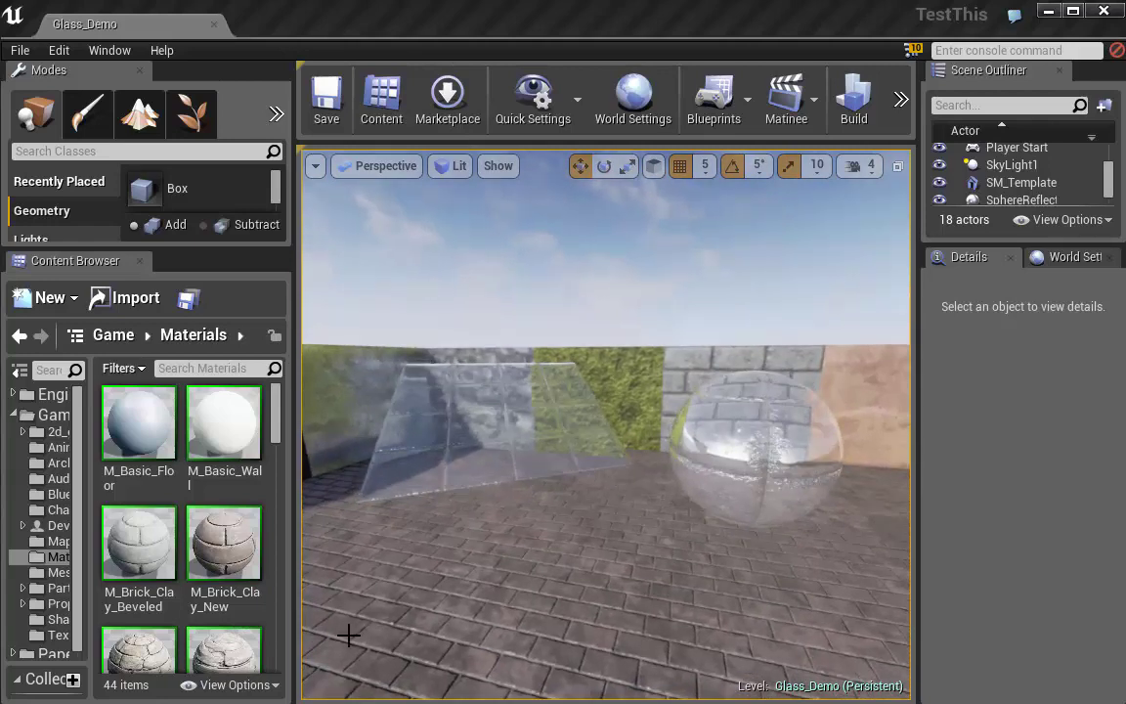
{"action": "right_click", "coordinate": [48, 557]}
{"action": "mouse_move", "coordinate": [166, 612]}
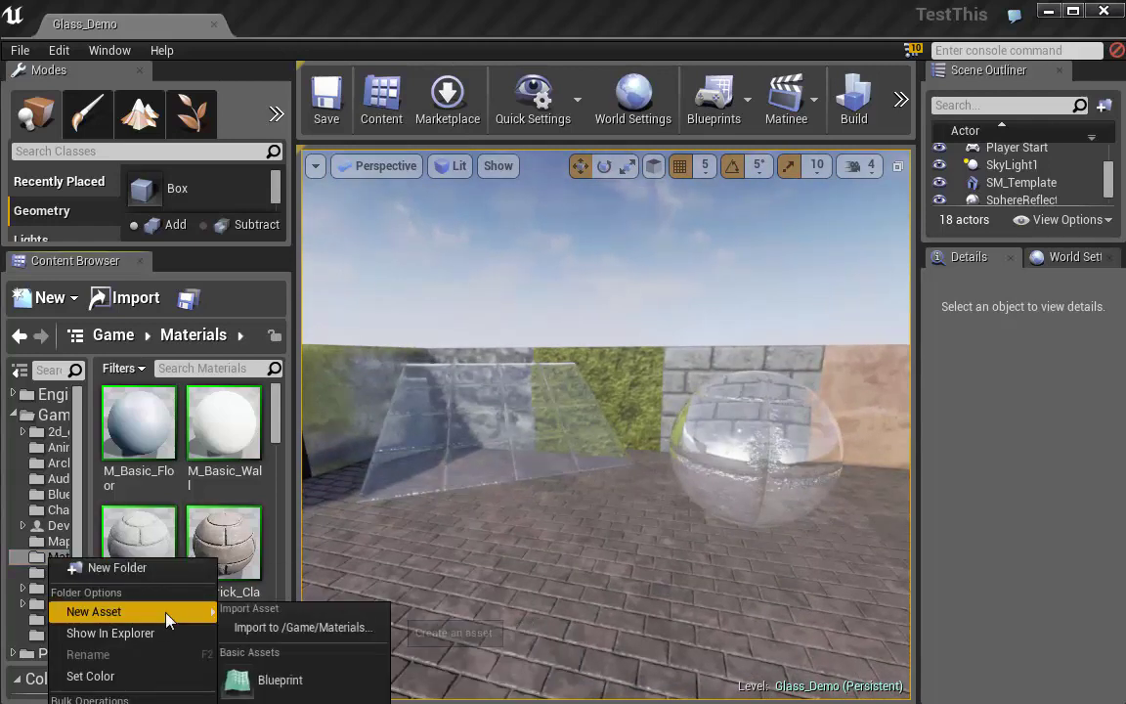
{"action": "left_click", "coordinate": [304, 703]}
{"action": "type", "text": "MAT-Calss_00"}
{"action": "key", "text": "Return"}
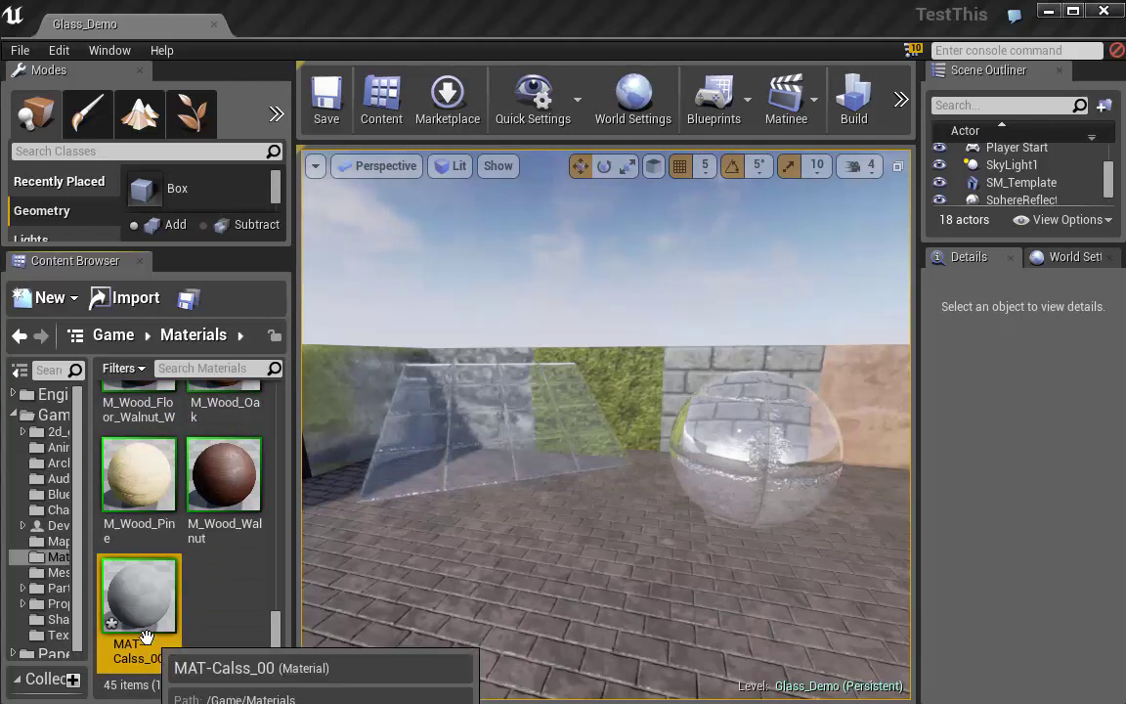
Rename the new material as MAT_Glass_00
{"action": "left_click", "coordinate": [145, 644]}
{"action": "left_click", "coordinate": [153, 652]}
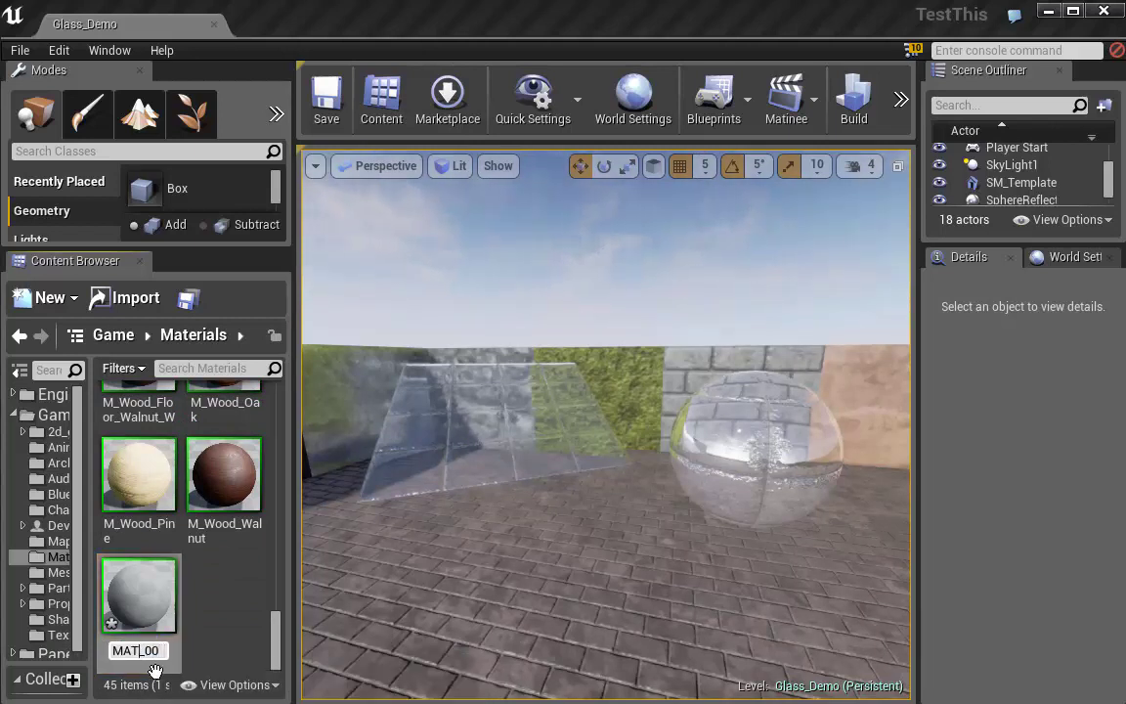
{"action": "key", "text": "Return"}
Open MAT_Glass_00 and dock its material editor beside the Glass_Demo level
{"action": "double_click", "coordinate": [171, 596]}
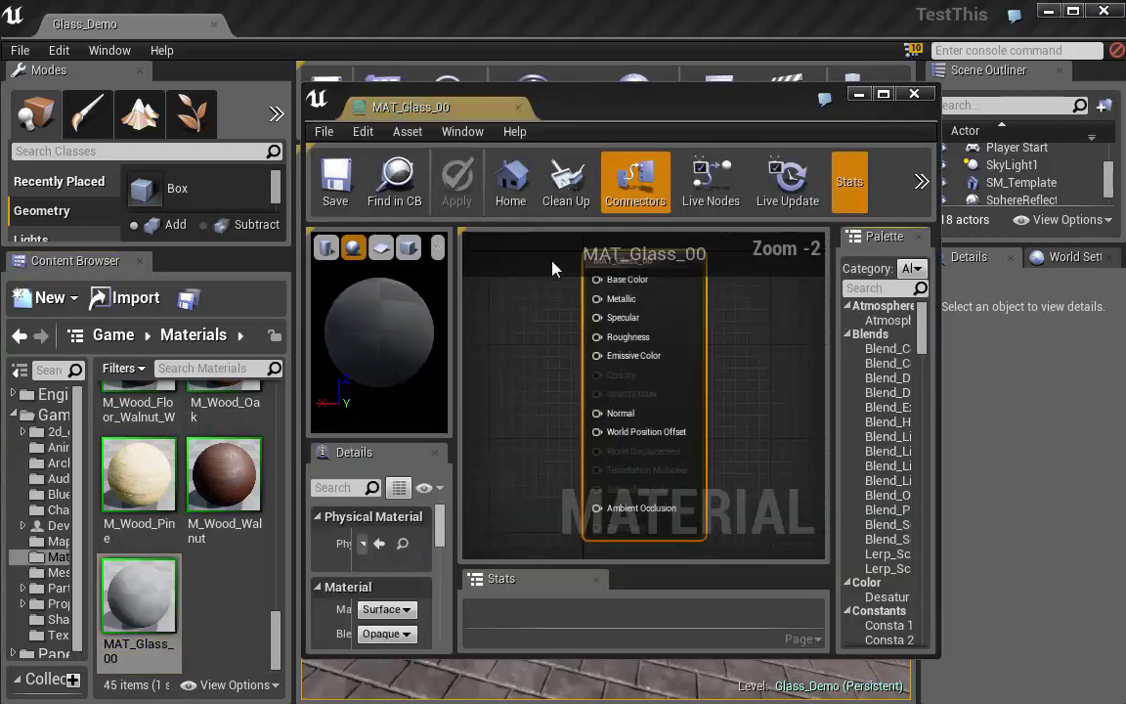
{"action": "left_click_drag", "start_coordinate": [633, 108], "coordinate": [496, 44]}
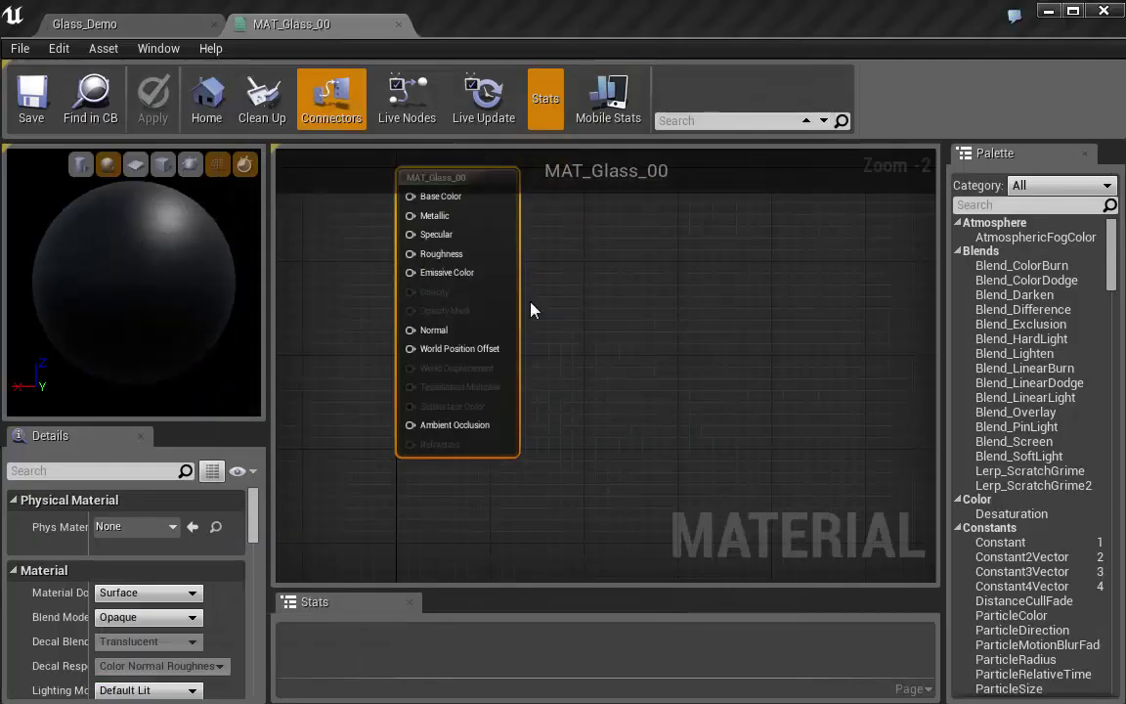
{"action": "right_click_drag", "start_coordinate": [550, 310], "coordinate": [884, 358]}
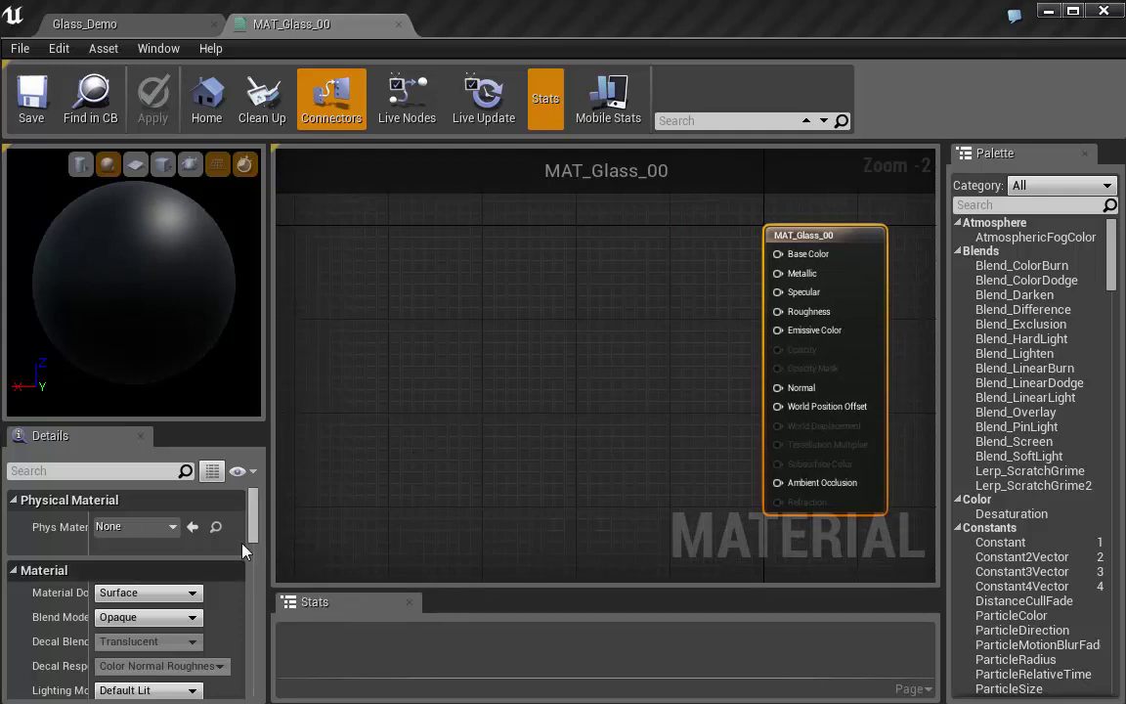
Set the material's blend mode to Translucent, collapsing the Physical Material and Material sections
{"action": "left_click", "coordinate": [171, 501]}
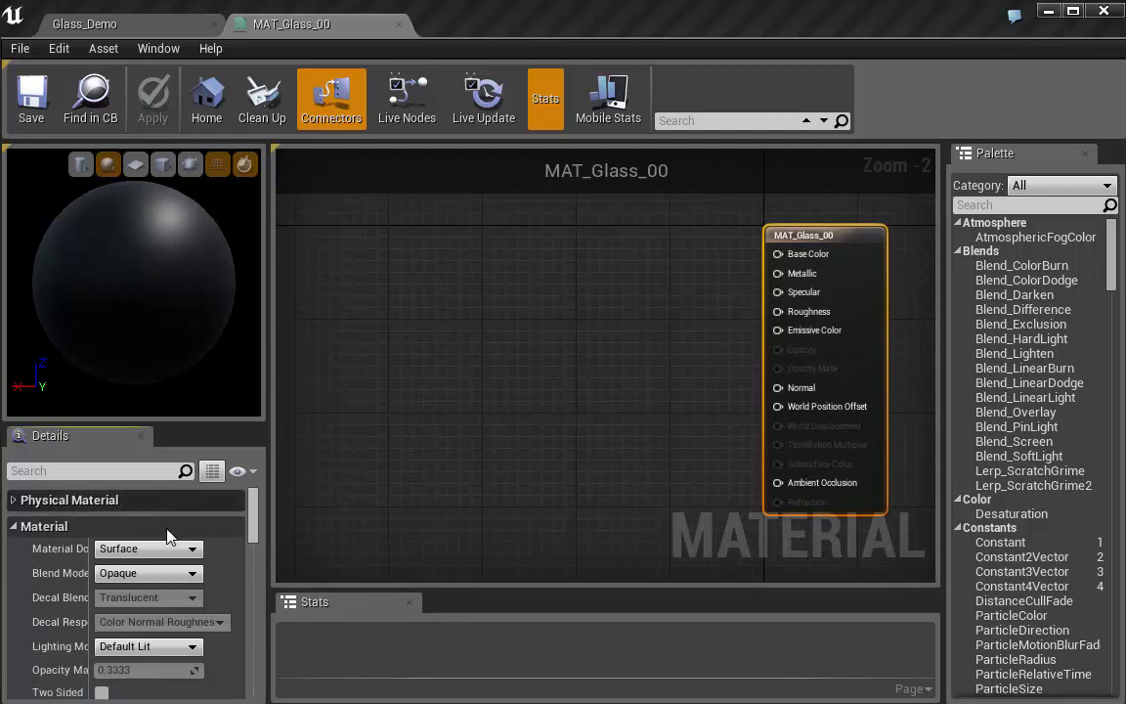
{"action": "left_click", "coordinate": [182, 584]}
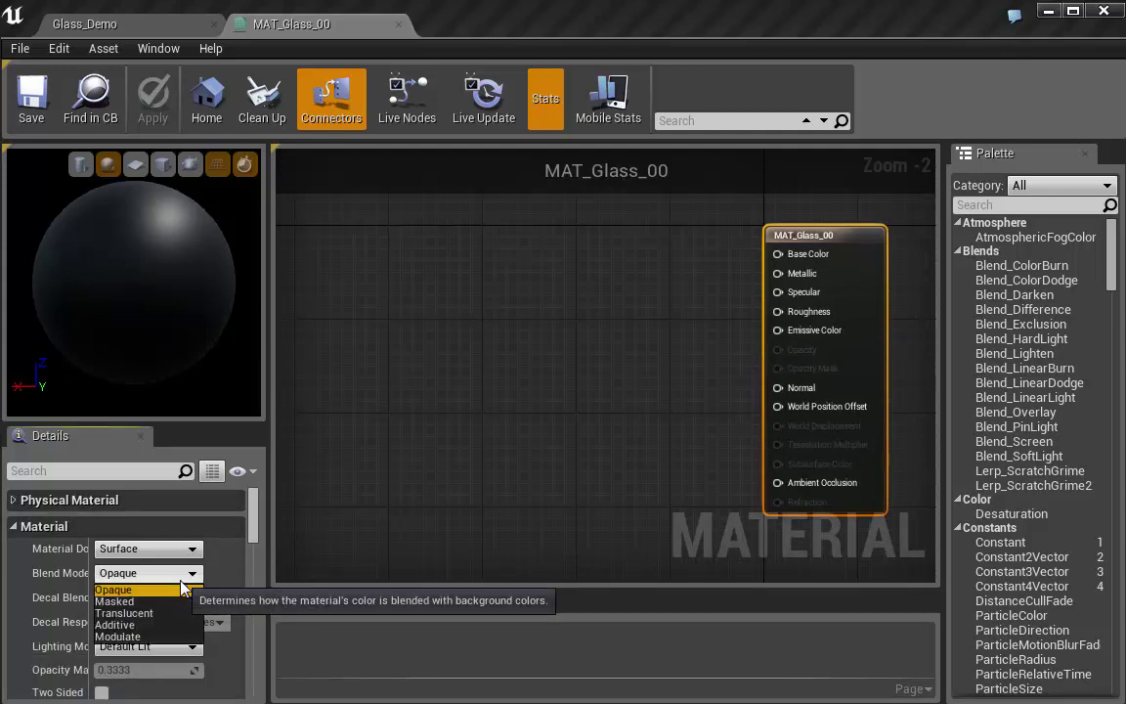
{"action": "left_click", "coordinate": [142, 610]}
{"action": "left_click", "coordinate": [127, 526]}
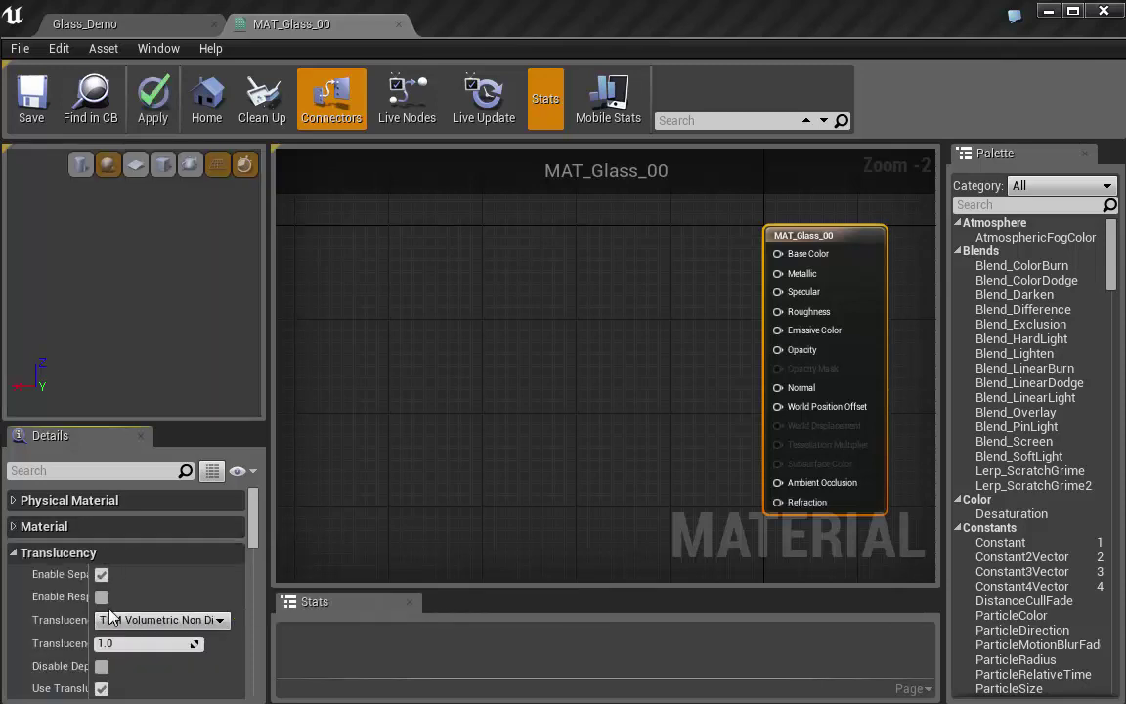
Set the Translucency Lighting Mode to TLM Surface and collapse the Translucency and Translucency Self Shadowing sections
{"action": "left_click_drag", "start_coordinate": [160, 605], "coordinate": [180, 608]}
{"action": "left_click", "coordinate": [204, 619]}
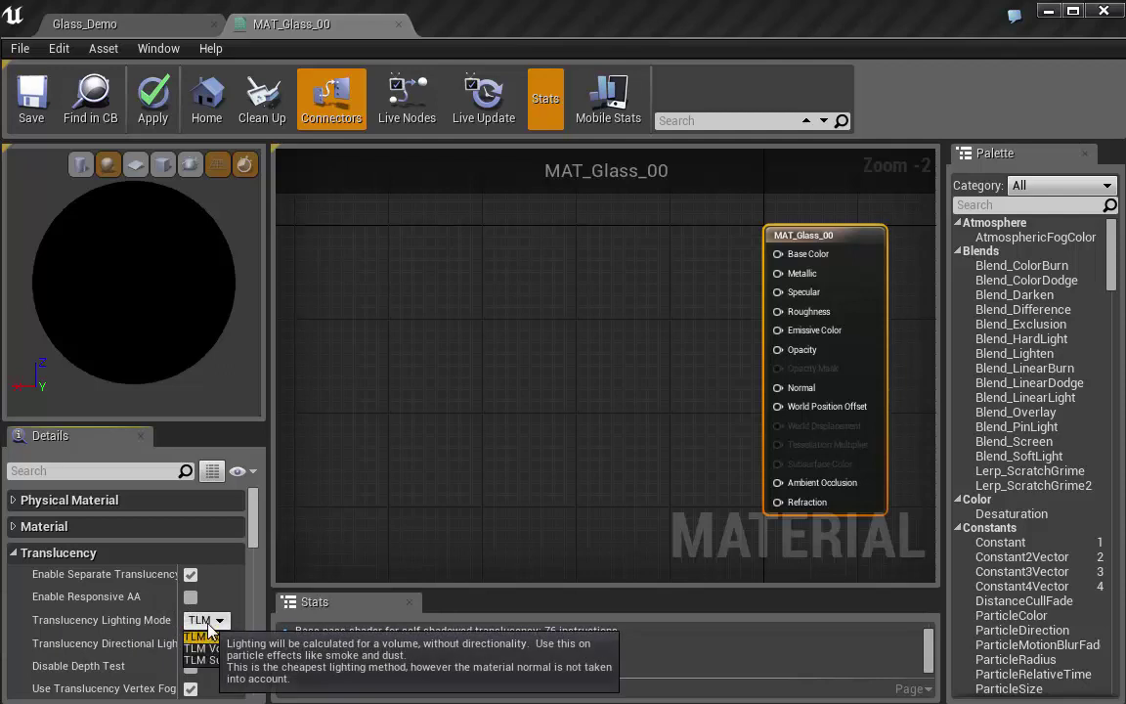
{"action": "left_click", "coordinate": [215, 661]}
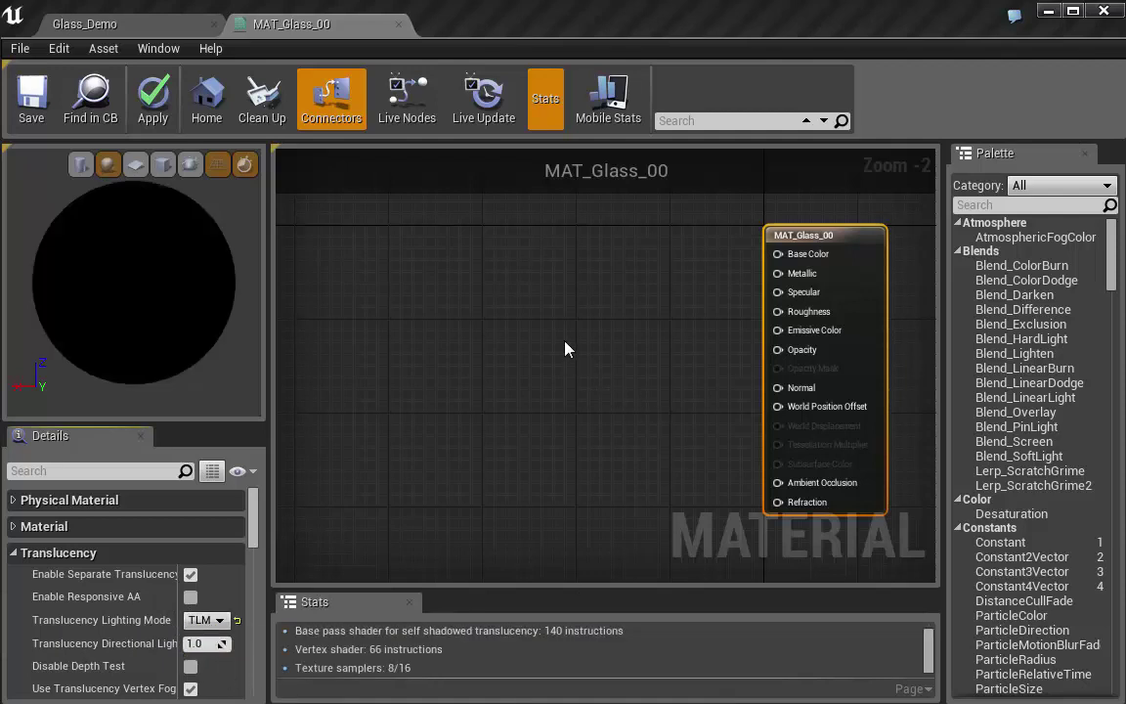
{"action": "right_click_drag", "start_coordinate": [564, 345], "coordinate": [588, 381]}
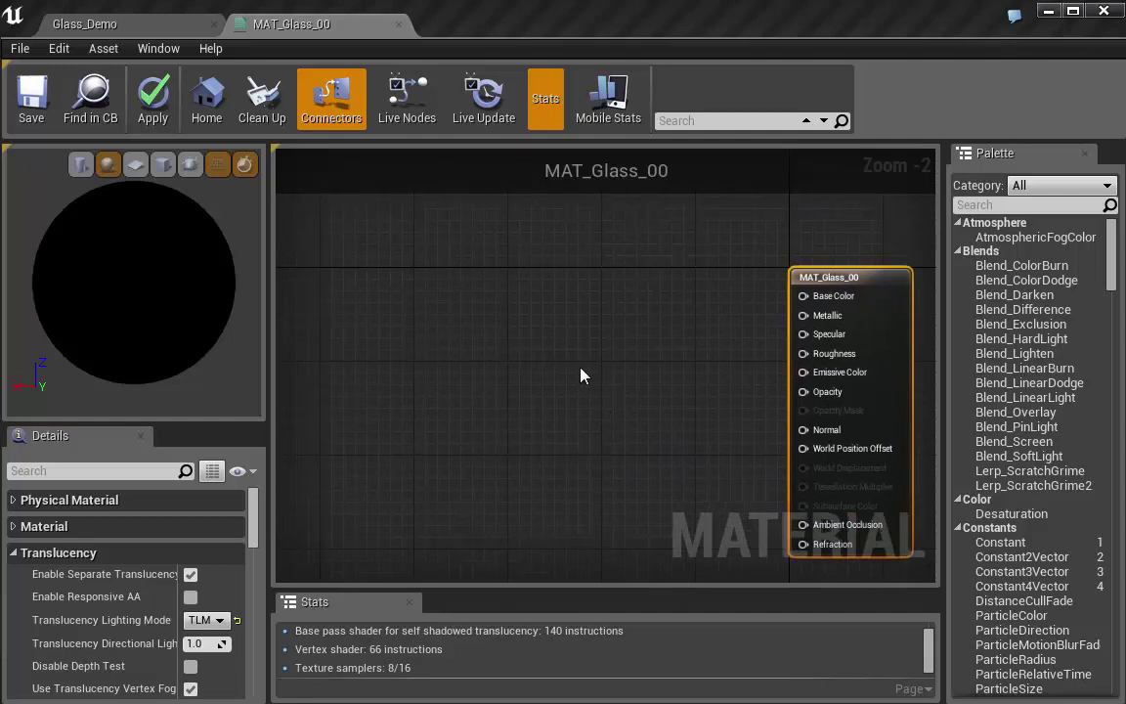
{"action": "left_click", "coordinate": [120, 553]}
{"action": "left_click", "coordinate": [107, 578]}
Add a Constant3Vector node, convert it to a parameter, and name it Color
{"action": "right_click_drag", "start_coordinate": [498, 370], "coordinate": [501, 400]}
{"action": "left_click", "coordinate": [489, 333]}
{"action": "right_click", "coordinate": [531, 336]}
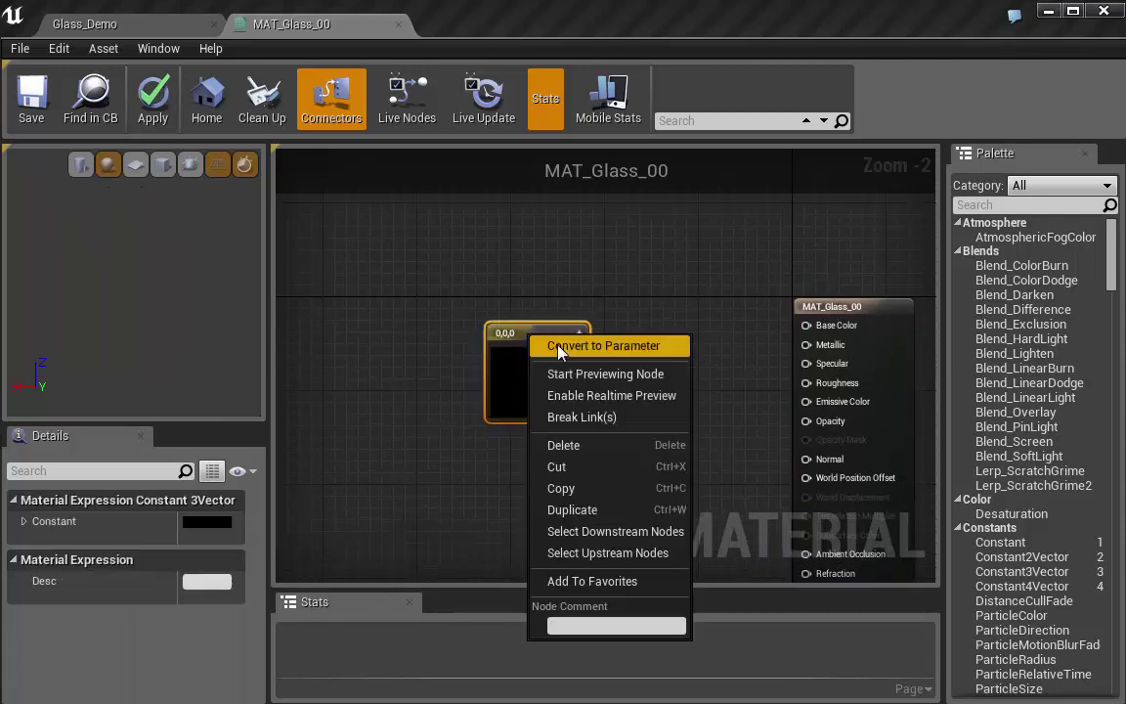
{"action": "left_click", "coordinate": [573, 348]}
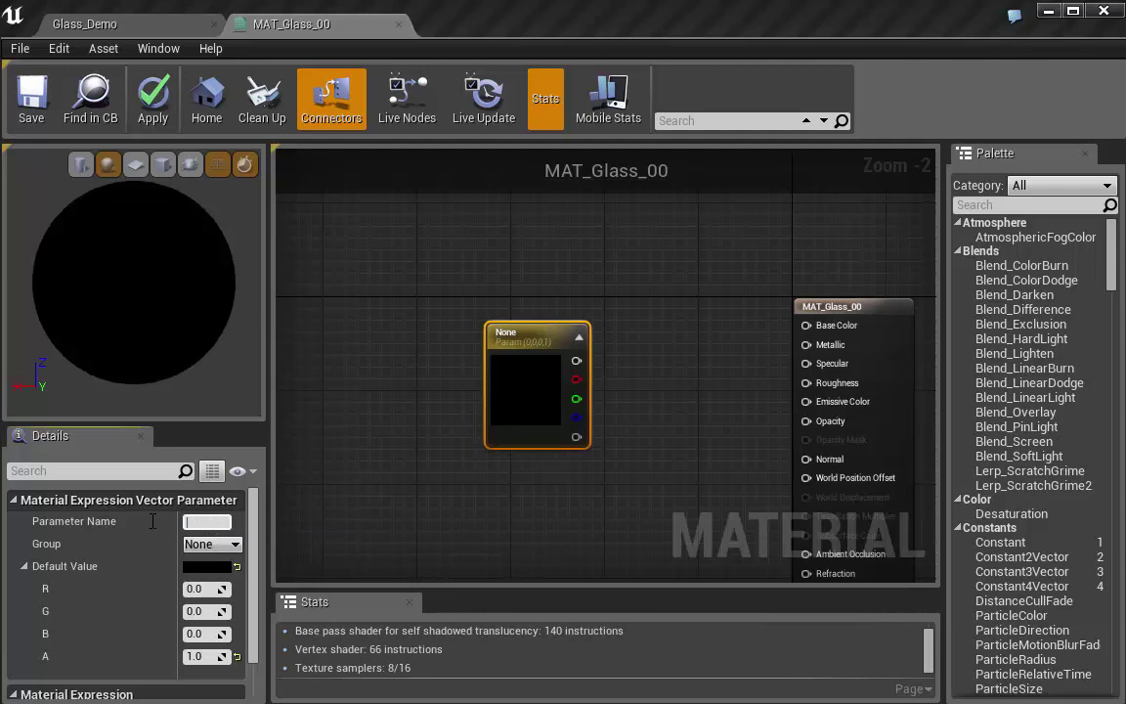
{"action": "type", "text": "Color"}
{"action": "key", "text": "Return"}
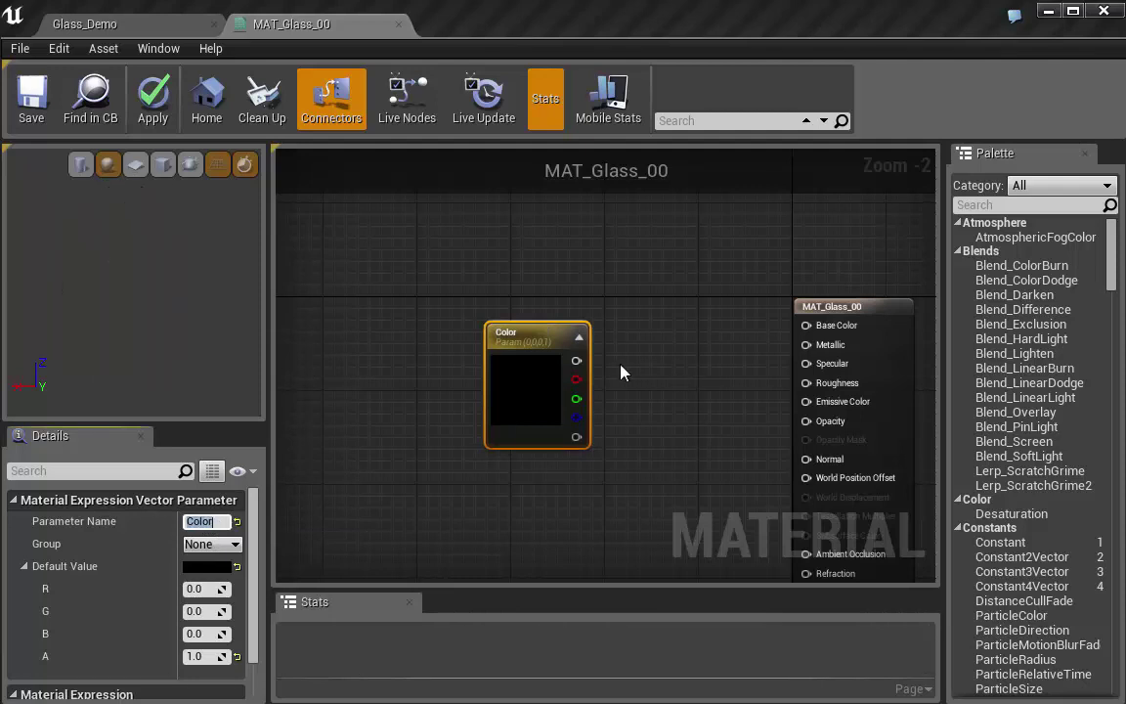
Set the Color parameter's default R, G and B values to 0.5
{"action": "left_click", "coordinate": [493, 309]}
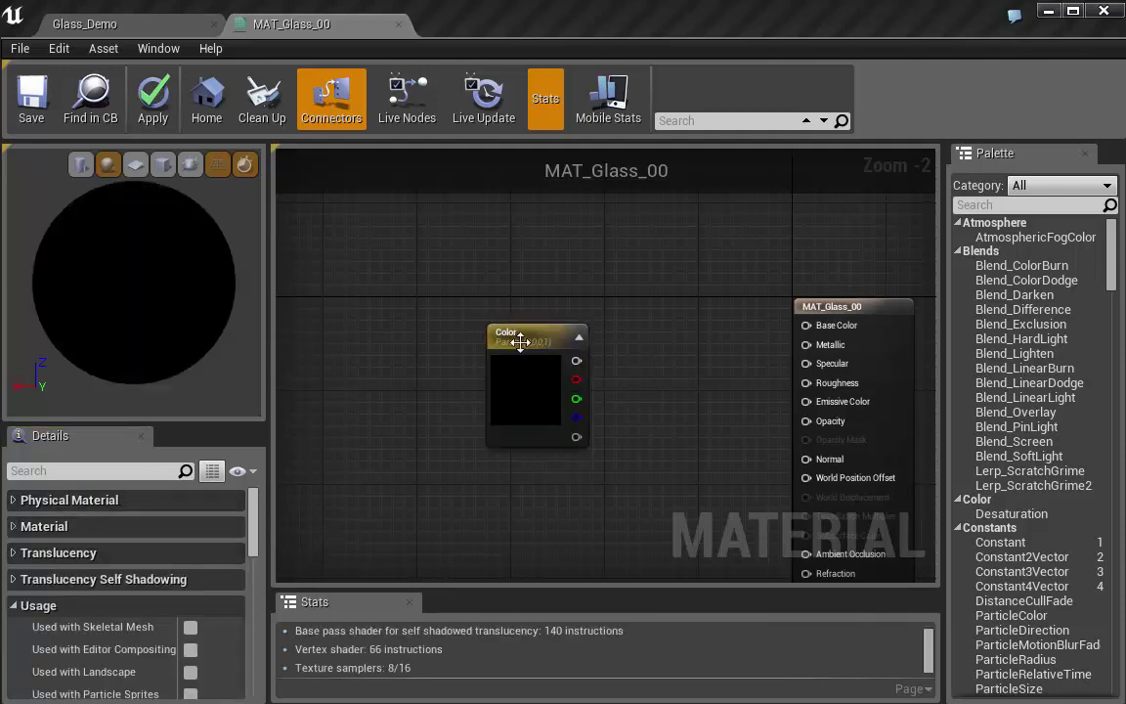
{"action": "double_click", "coordinate": [520, 340]}
{"action": "left_click", "coordinate": [866, 645]}
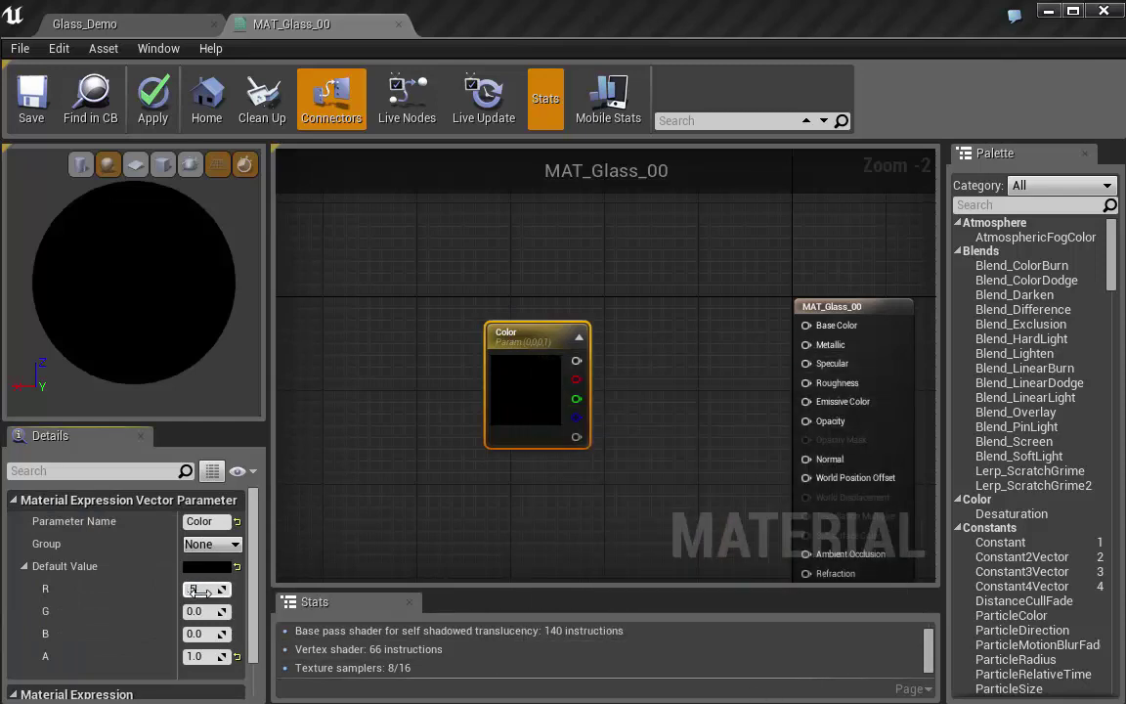
{"action": "key", "text": "Tab"}
{"action": "type", "text": "0.5"}
{"action": "key", "text": "Tab"}
{"action": "type", "text": "0.5"}
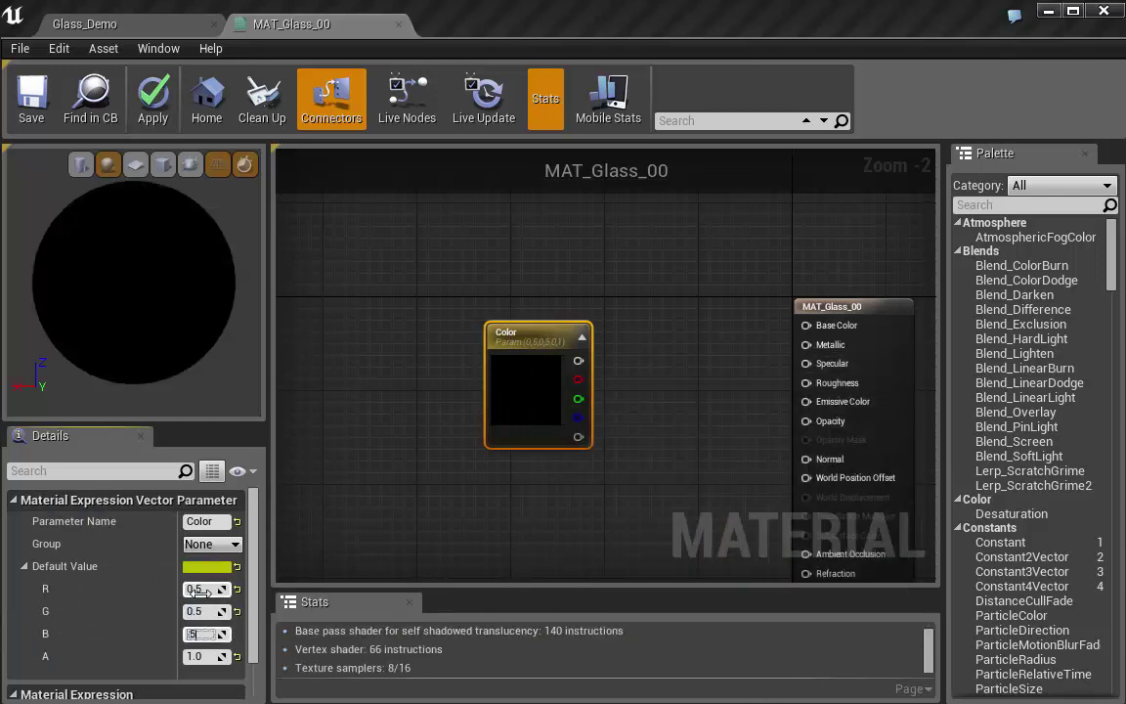
{"action": "key", "text": "Tab"}
Move the Color node farther from the material node and add a Multiply node between them
{"action": "left_click_drag", "start_coordinate": [575, 339], "coordinate": [530, 288]}
{"action": "left_click", "coordinate": [635, 334]}
{"action": "left_click_drag", "start_coordinate": [671, 344], "coordinate": [665, 314]}
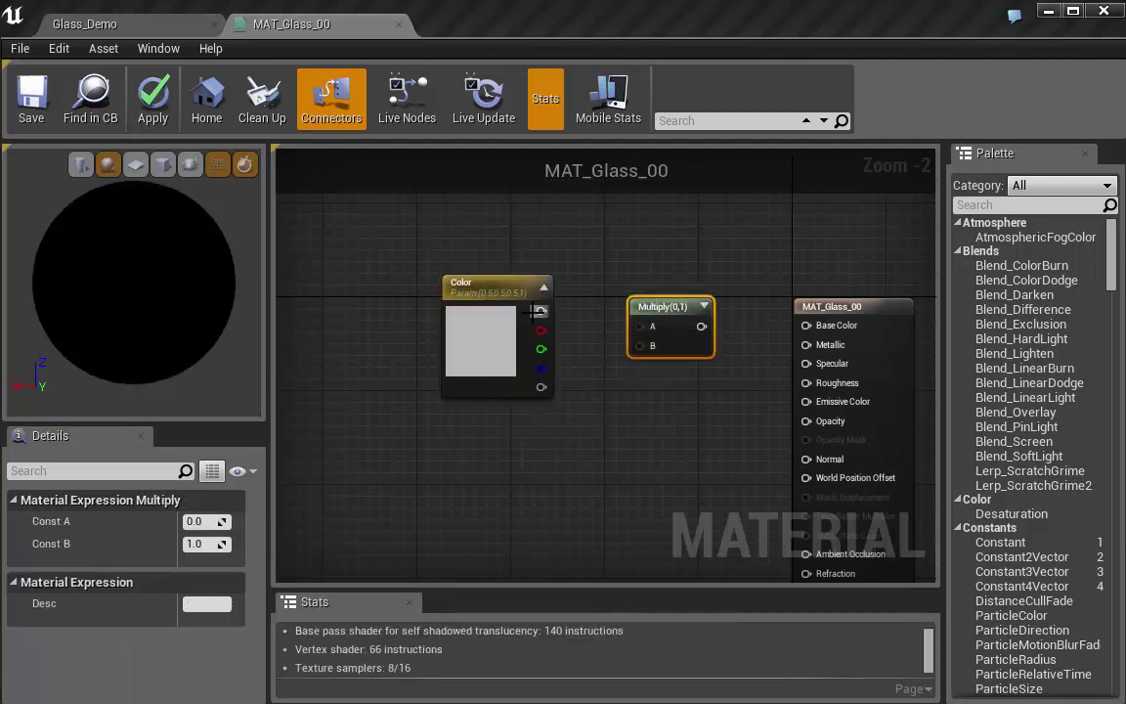
Connect the Color parameter's RGB and alpha outputs to Multiply's A and B inputs, and the Multiply result to Base Color
{"action": "left_click_drag", "start_coordinate": [540, 311], "coordinate": [650, 331]}
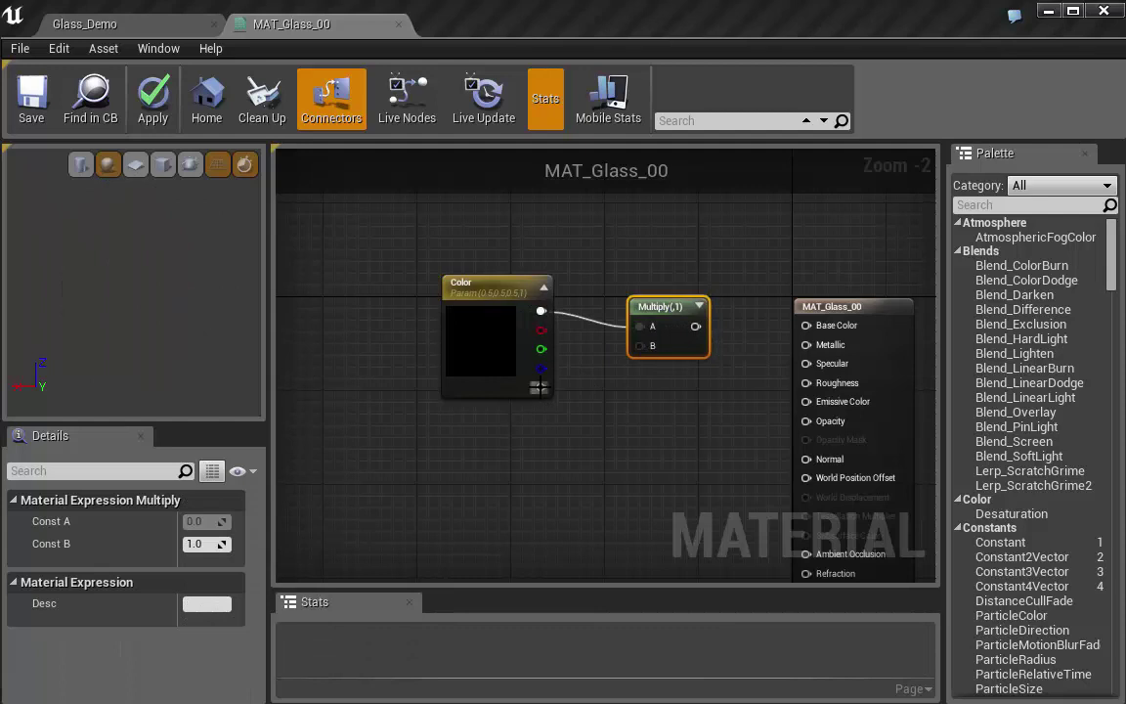
{"action": "left_click_drag", "start_coordinate": [541, 386], "coordinate": [799, 332]}
{"action": "left_click_drag", "start_coordinate": [473, 319], "coordinate": [495, 307]}
Add a Constant node below the Multiply node, convert it to a parameter, and name it Metalllic
{"action": "right_click_drag", "start_coordinate": [585, 464], "coordinate": [559, 437]}
{"action": "key", "text": "1"}
{"action": "left_click", "coordinate": [563, 440]}
{"action": "left_click", "coordinate": [657, 450]}
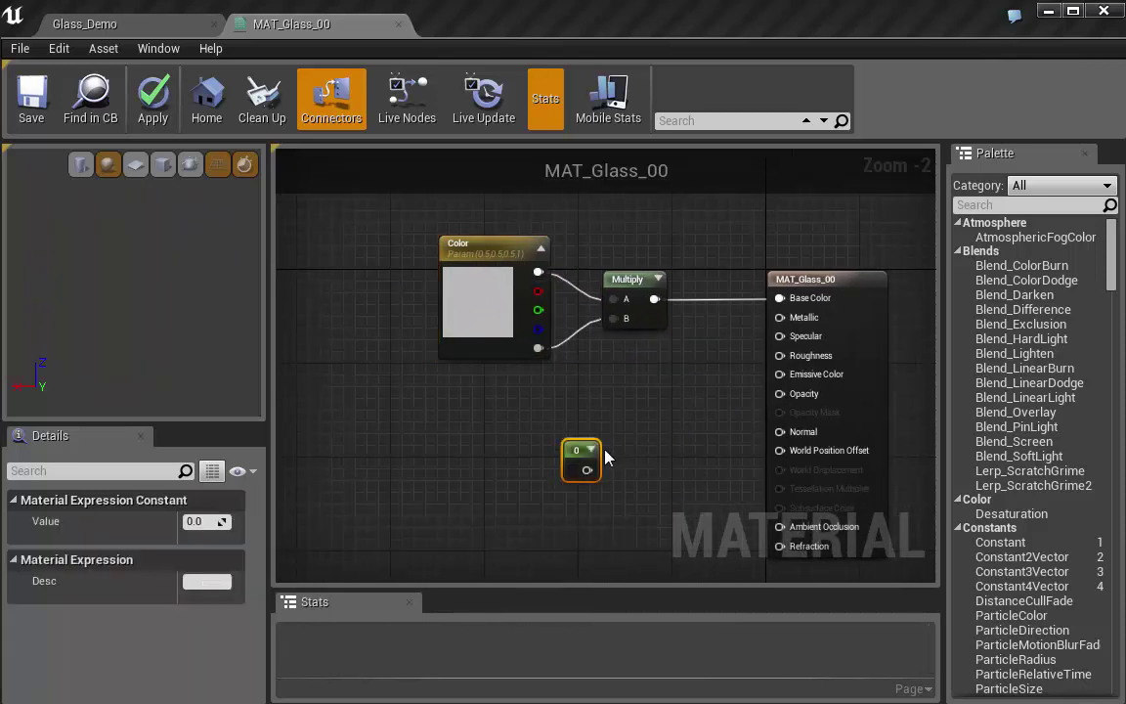
{"action": "right_click", "coordinate": [577, 456]}
{"action": "left_click", "coordinate": [592, 458]}
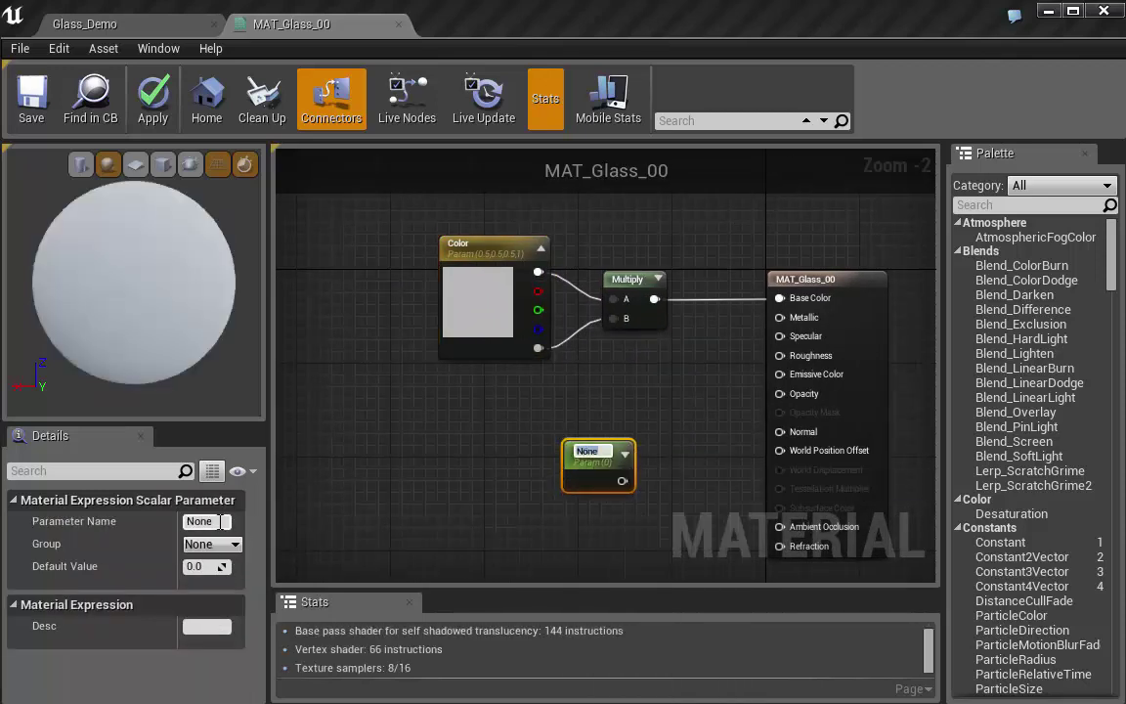
{"action": "left_click_drag", "start_coordinate": [224, 522], "coordinate": [83, 525]}
{"action": "type", "text": "Metallic"}
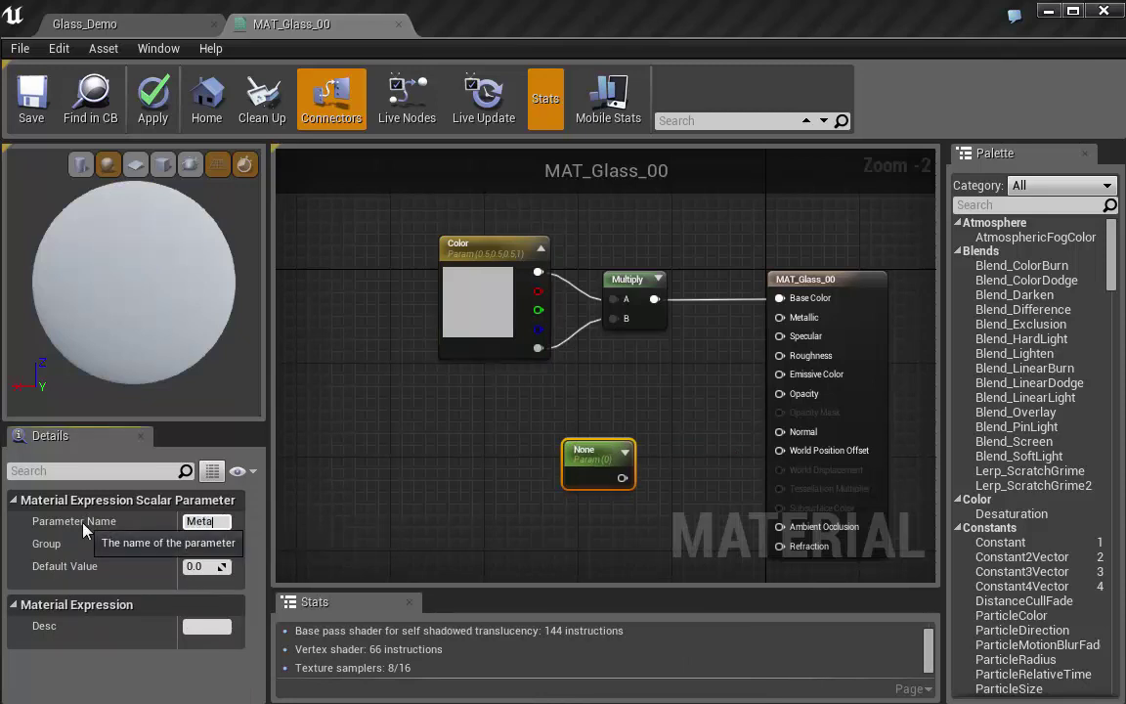
{"action": "key", "text": "Return"}
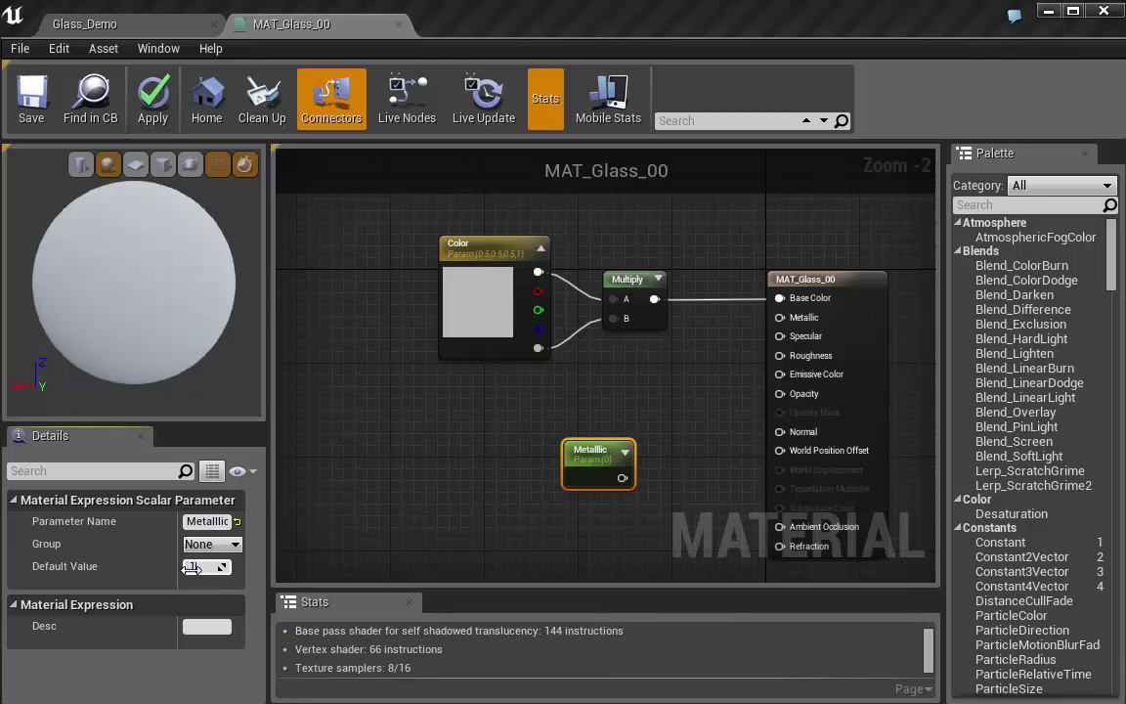
Set the metallic parameter's default value to 0.1, connect it to the Metallic input, and place it beneath the Multiply node
{"action": "type", "text": "0.1"}
{"action": "key", "text": "Return"}
{"action": "left_click_drag", "start_coordinate": [632, 479], "coordinate": [779, 318]}
{"action": "left_click_drag", "start_coordinate": [580, 457], "coordinate": [621, 384]}
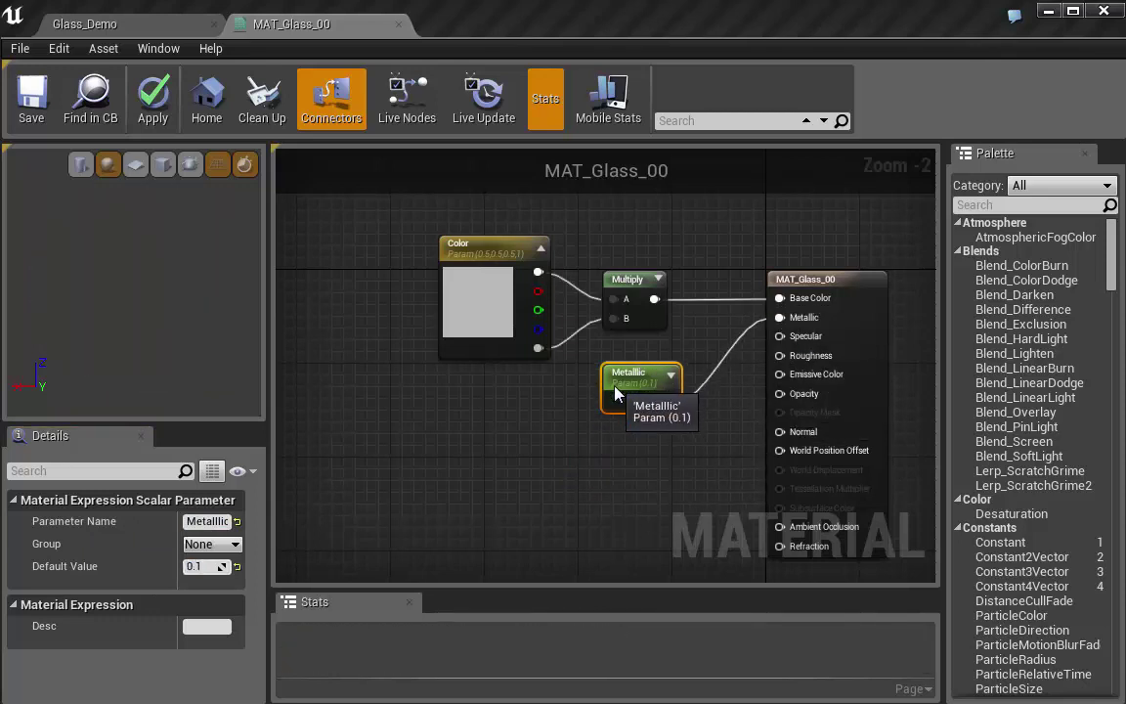
Duplicate the metallic parameter as Specualr with a default value of 25 and connect it to the Specular input
{"action": "key", "text": "ctrl+d"}
{"action": "left_click_drag", "start_coordinate": [646, 447], "coordinate": [633, 493]}
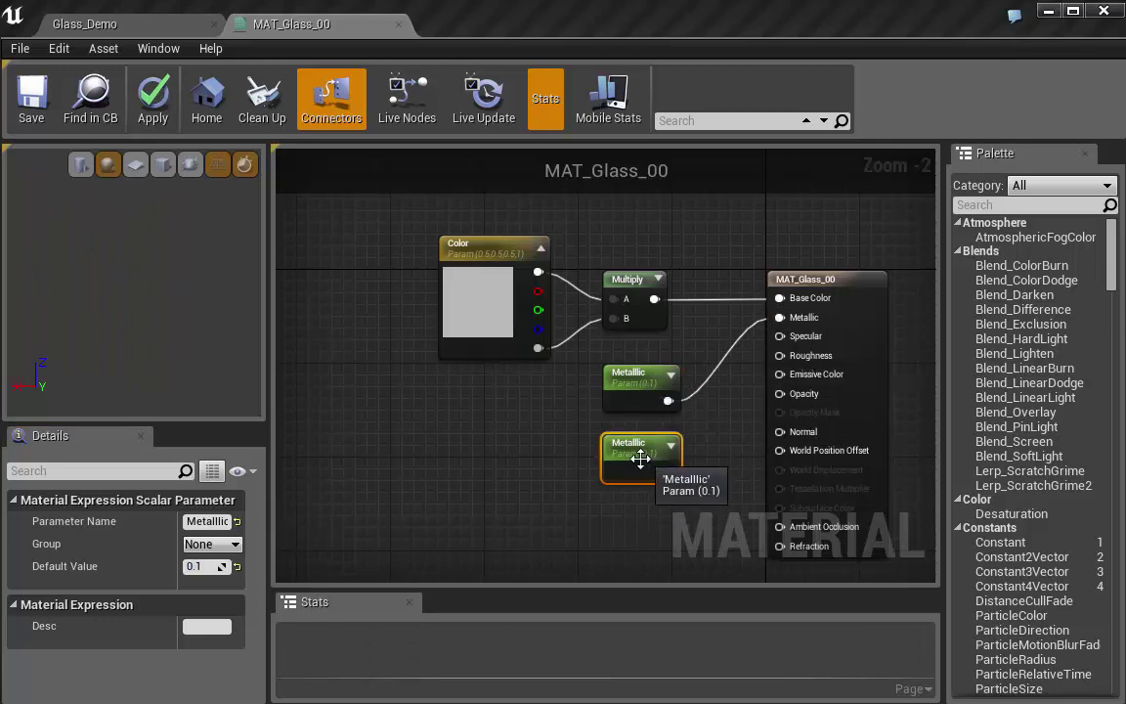
{"action": "left_click", "coordinate": [221, 521]}
{"action": "type", "text": "Specualr"}
{"action": "key", "text": "Return"}
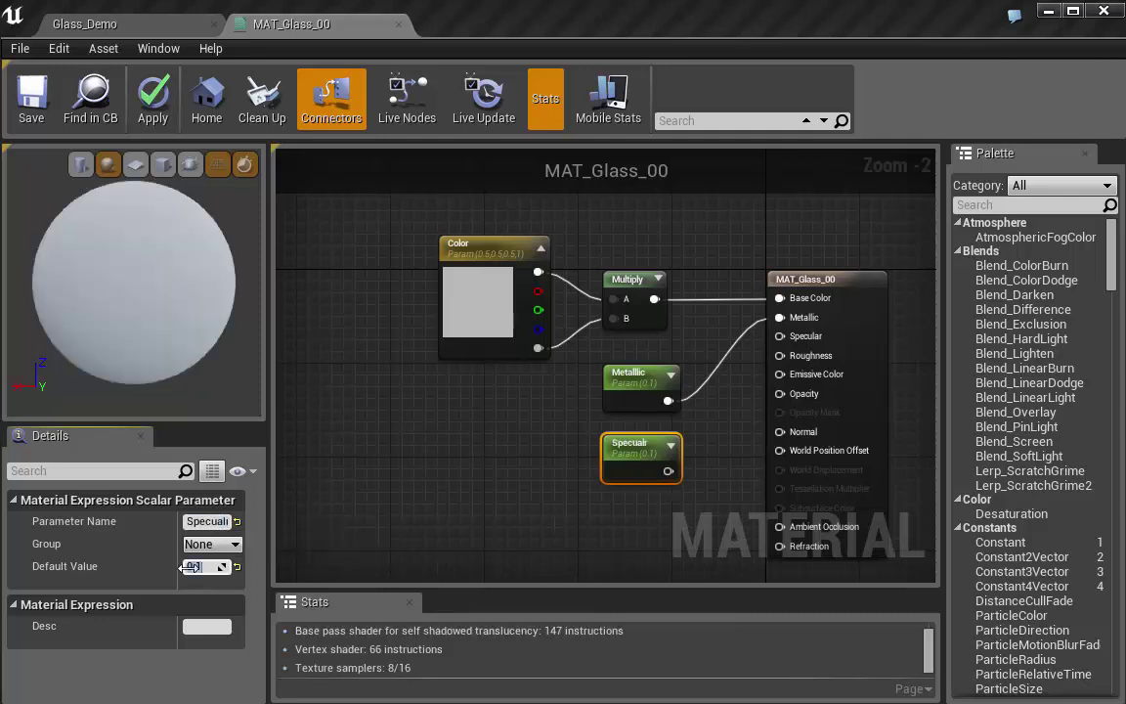
{"action": "type", "text": "25"}
{"action": "key", "text": "Return"}
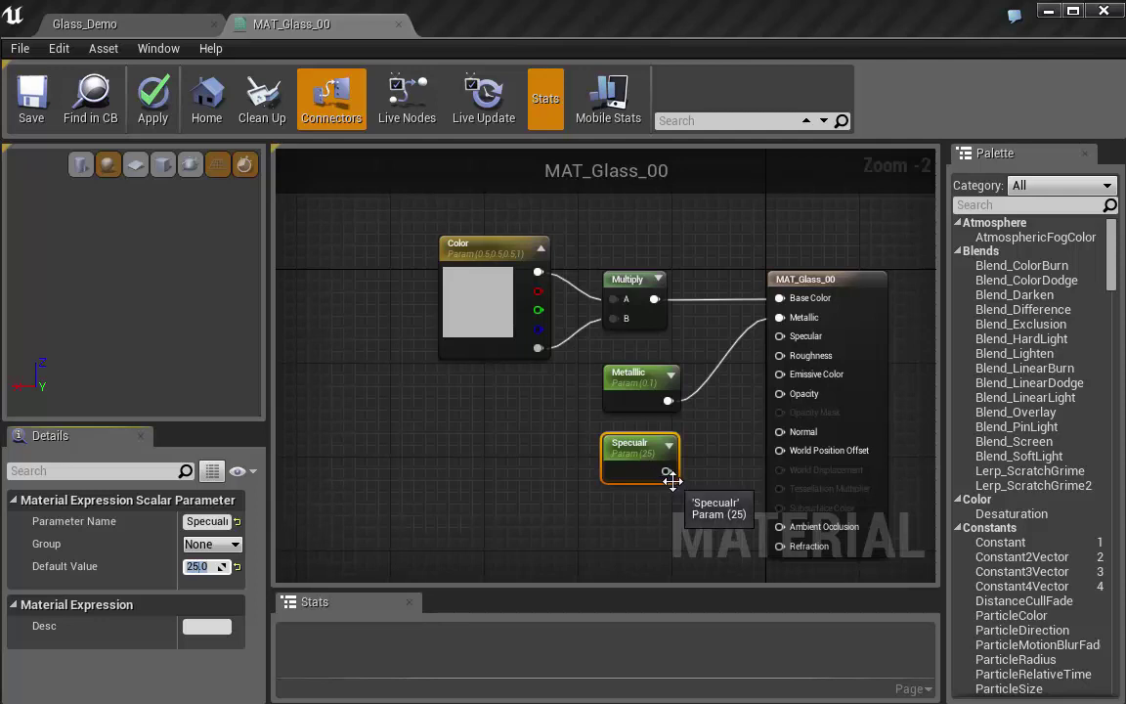
{"action": "left_click_drag", "start_coordinate": [665, 471], "coordinate": [782, 337]}
Duplicate the Specualr parameter, rename the copy Roughness, and set its default value to 0.1
{"action": "key", "text": "ctrl+w"}
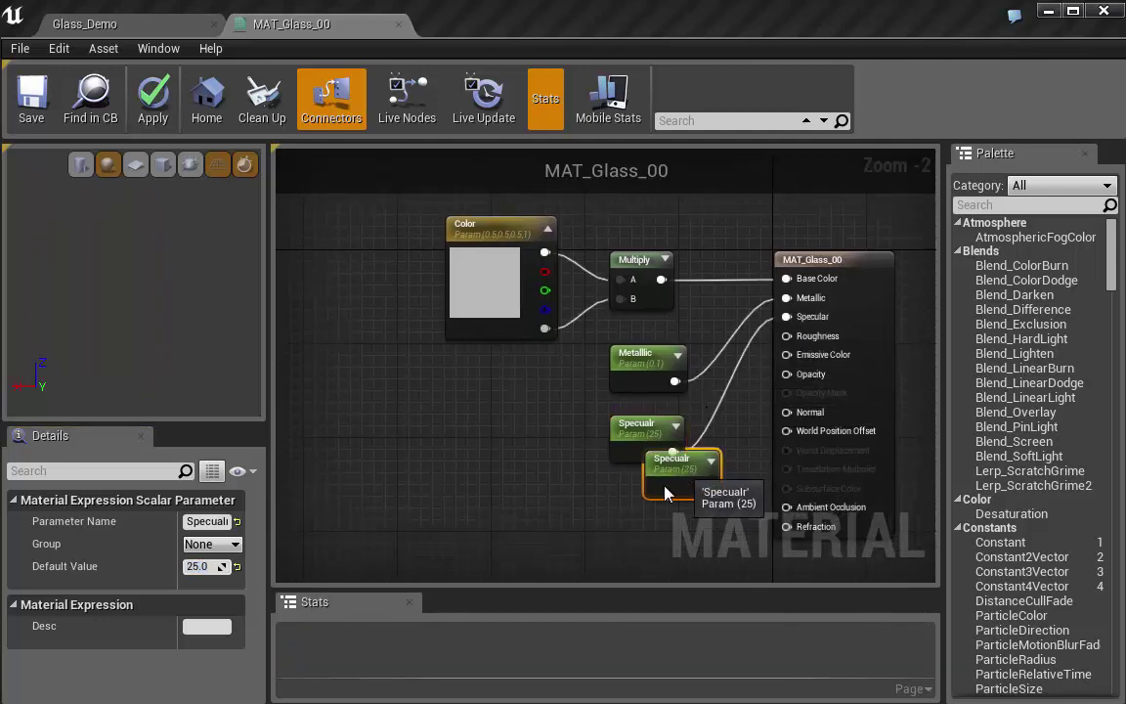
{"action": "left_click_drag", "start_coordinate": [650, 494], "coordinate": [603, 514]}
{"action": "left_click", "coordinate": [223, 521]}
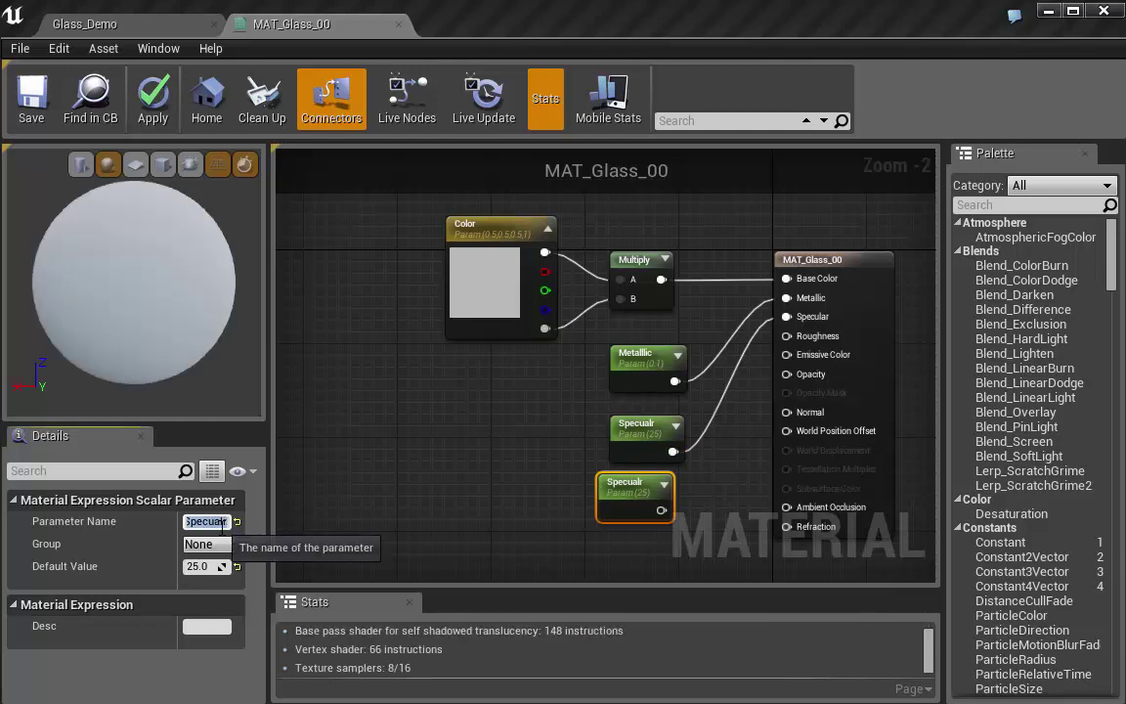
{"action": "type", "text": "Roughness"}
{"action": "key", "text": "Return"}
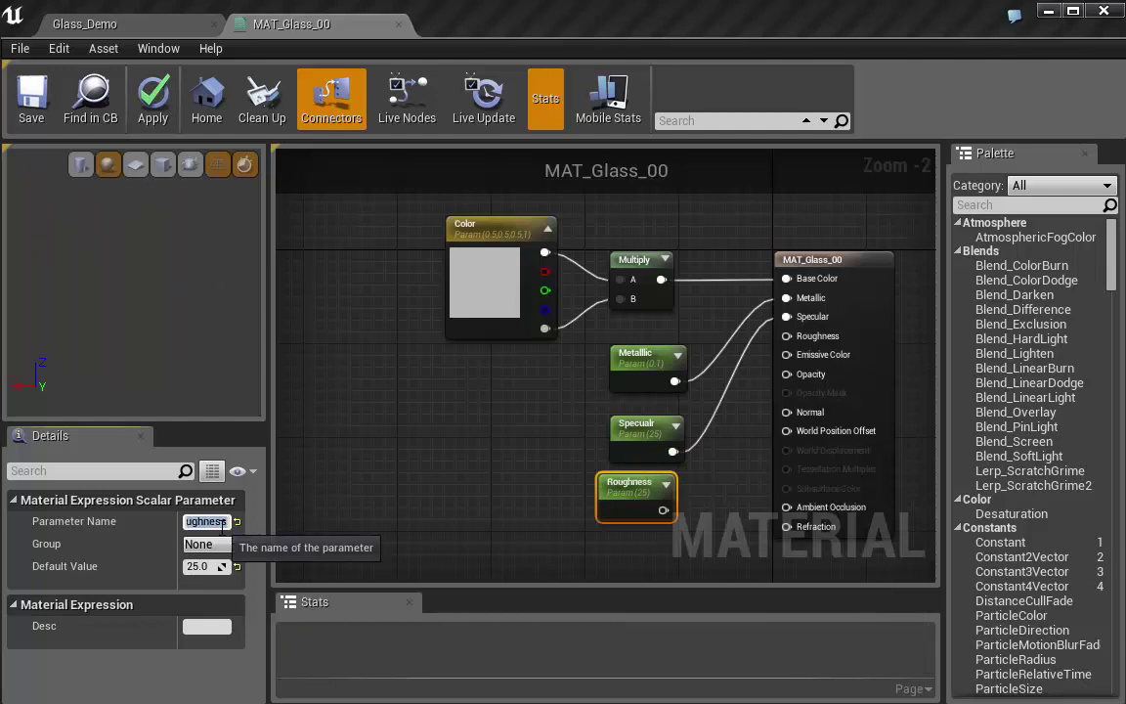
{"action": "left_click", "coordinate": [217, 567]}
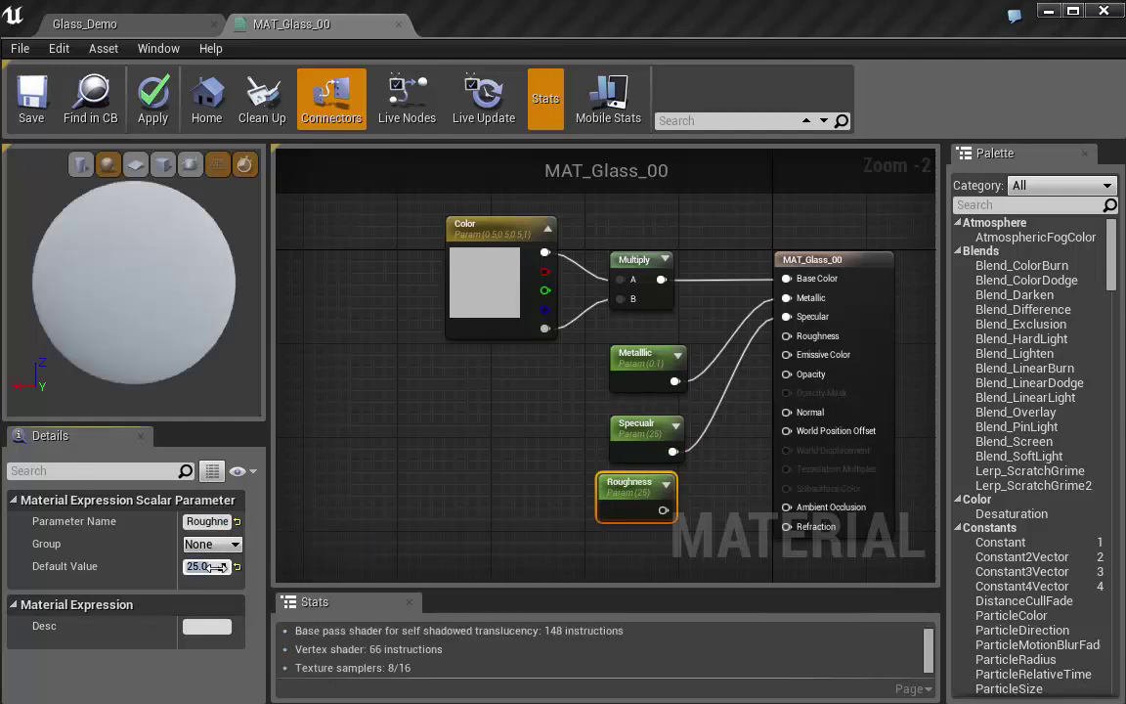
{"action": "type", "text": "0.1"}
{"action": "key", "text": "Return"}
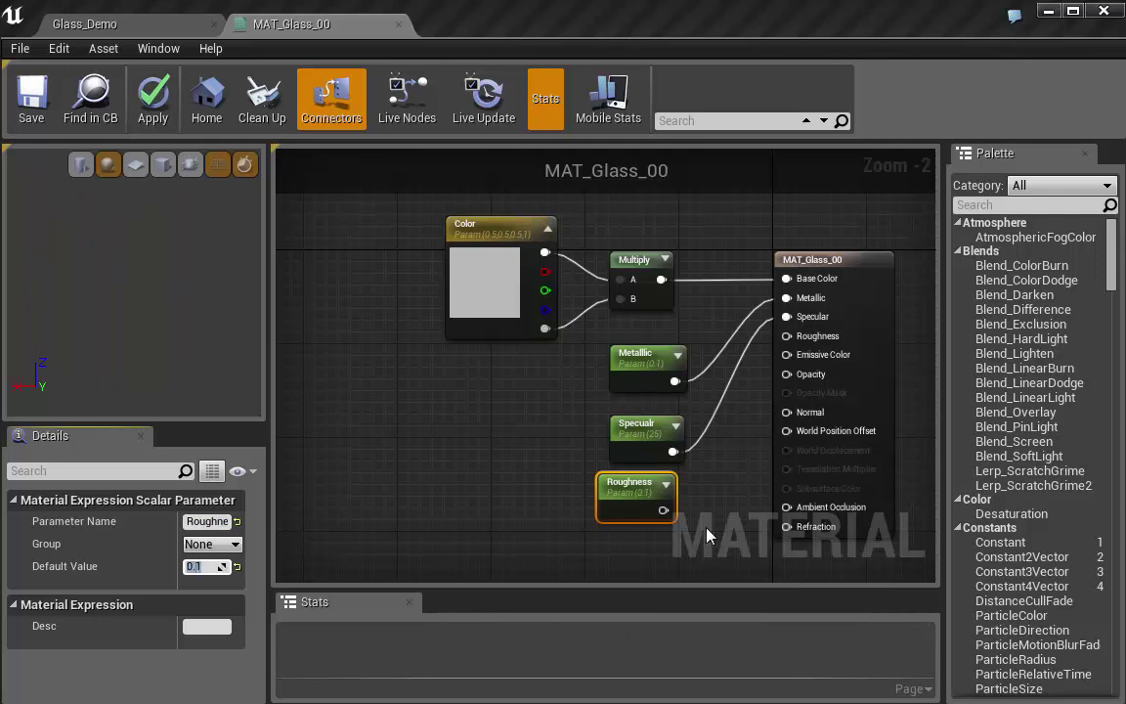
Align the Roughness parameter beneath the Specualr node and connect it to the material's Roughness input
{"action": "left_click", "coordinate": [681, 526]}
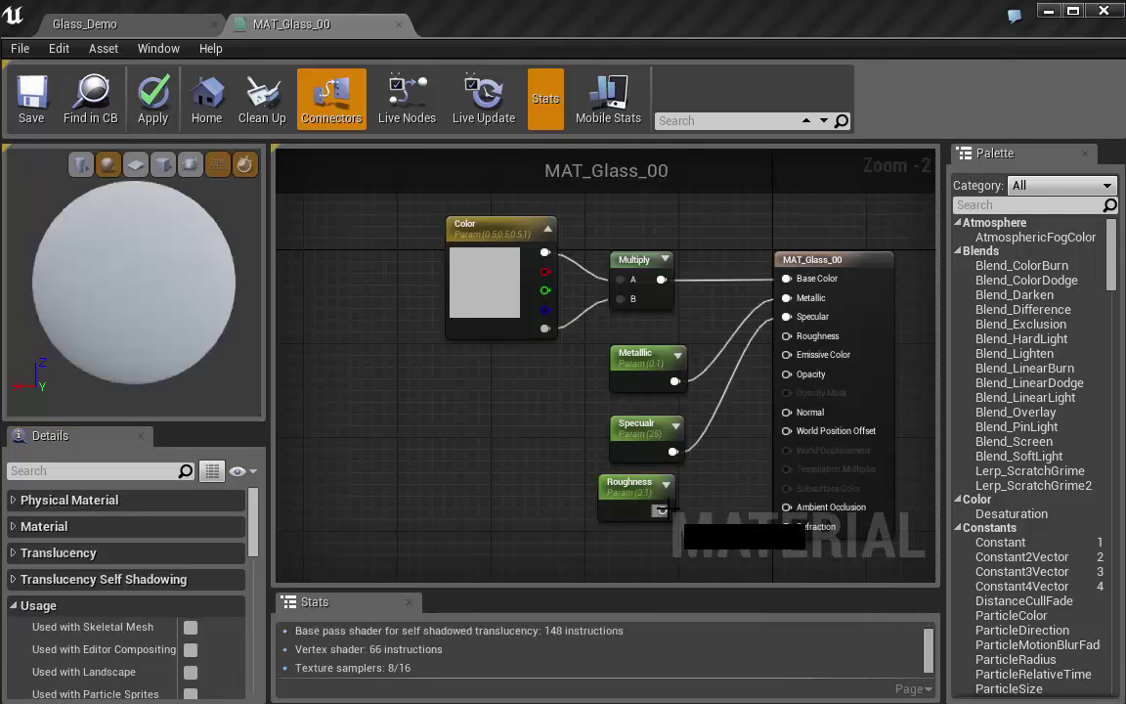
{"action": "left_click_drag", "start_coordinate": [661, 500], "coordinate": [707, 501]}
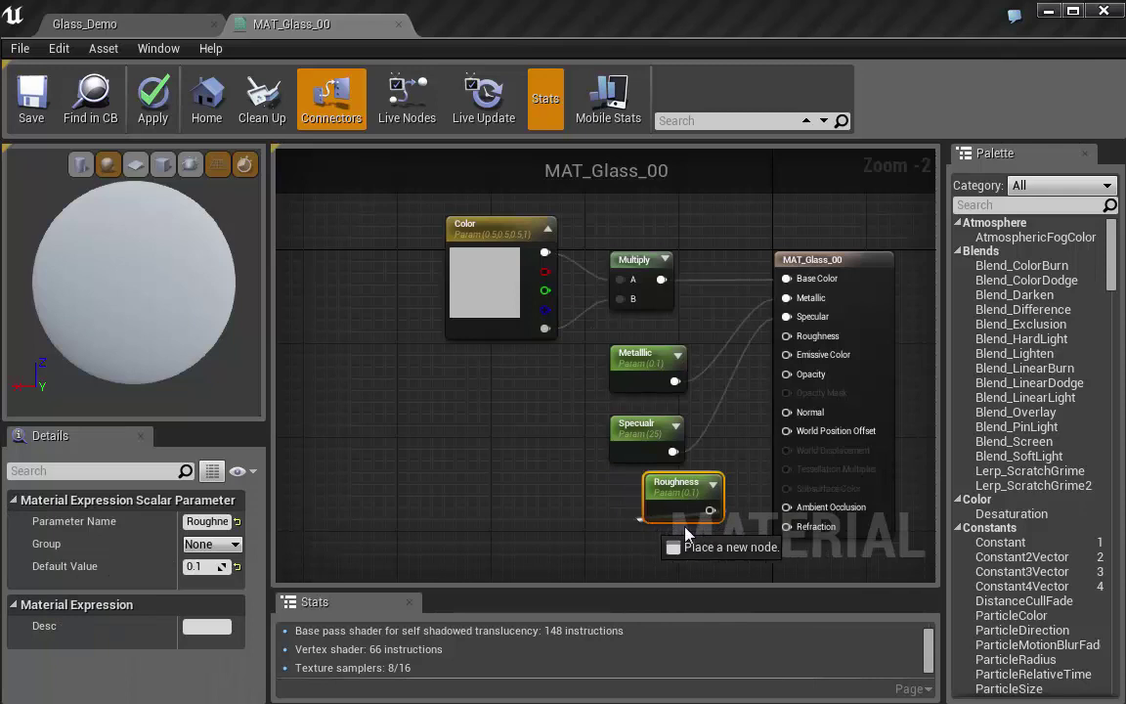
{"action": "left_click_drag", "start_coordinate": [766, 416], "coordinate": [778, 354]}
{"action": "left_click_drag", "start_coordinate": [674, 493], "coordinate": [794, 336]}
Add a Constant node below the Roughness parameter, convert it to a parameter, and name it Opacity
{"action": "right_click_drag", "start_coordinate": [731, 520], "coordinate": [754, 410]}
{"action": "left_click", "coordinate": [602, 521]}
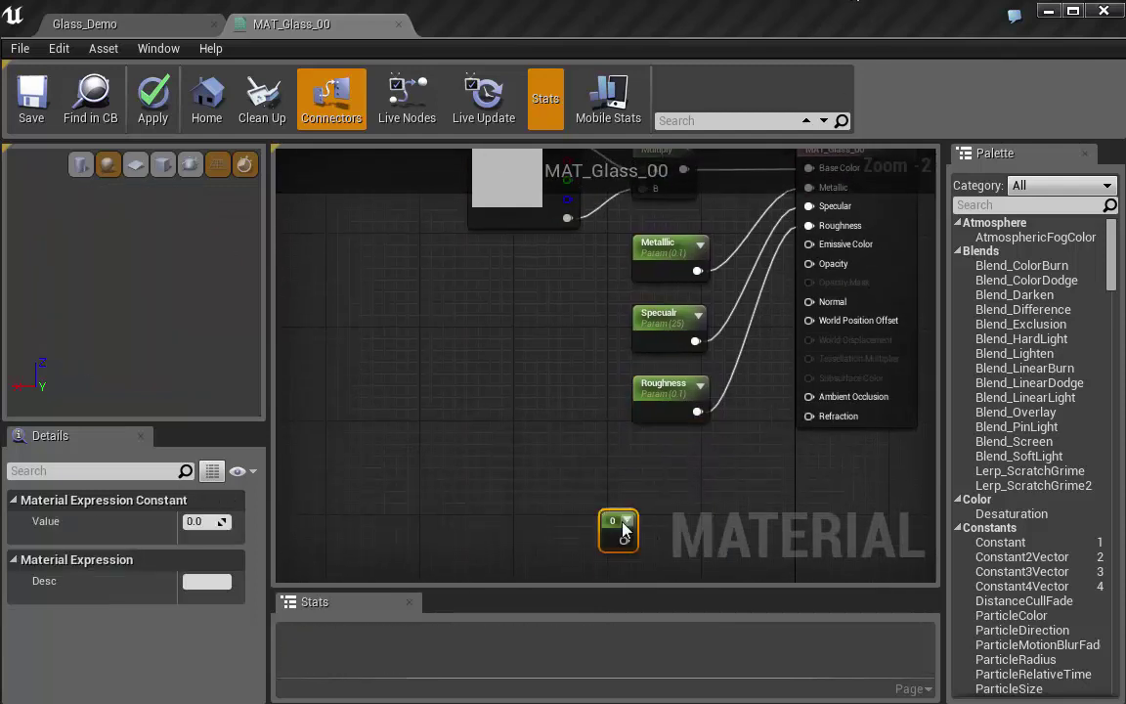
{"action": "right_click", "coordinate": [623, 531]}
{"action": "left_click", "coordinate": [674, 533]}
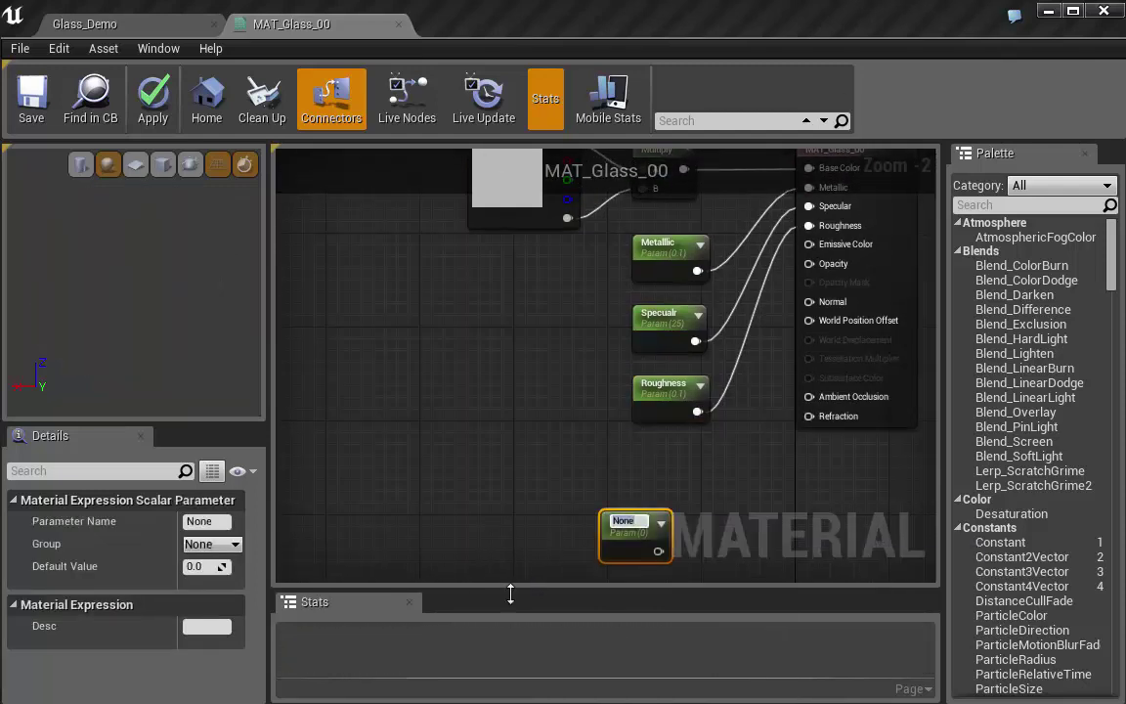
{"action": "left_click", "coordinate": [213, 522]}
{"action": "type", "text": "Opacity"}
{"action": "key", "text": "Return"}
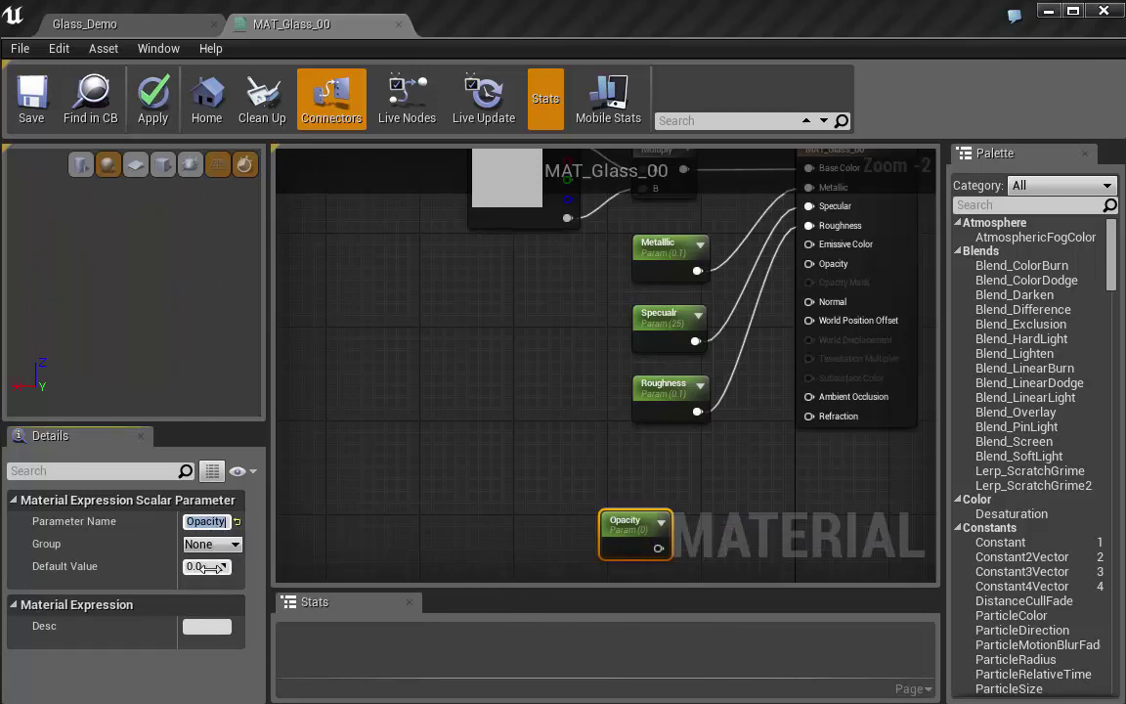
Set the Opacity parameter's default value to 0.5 and connect it to the material's Opacity input
{"action": "type", "text": "0.5"}
{"action": "key", "text": "Return"}
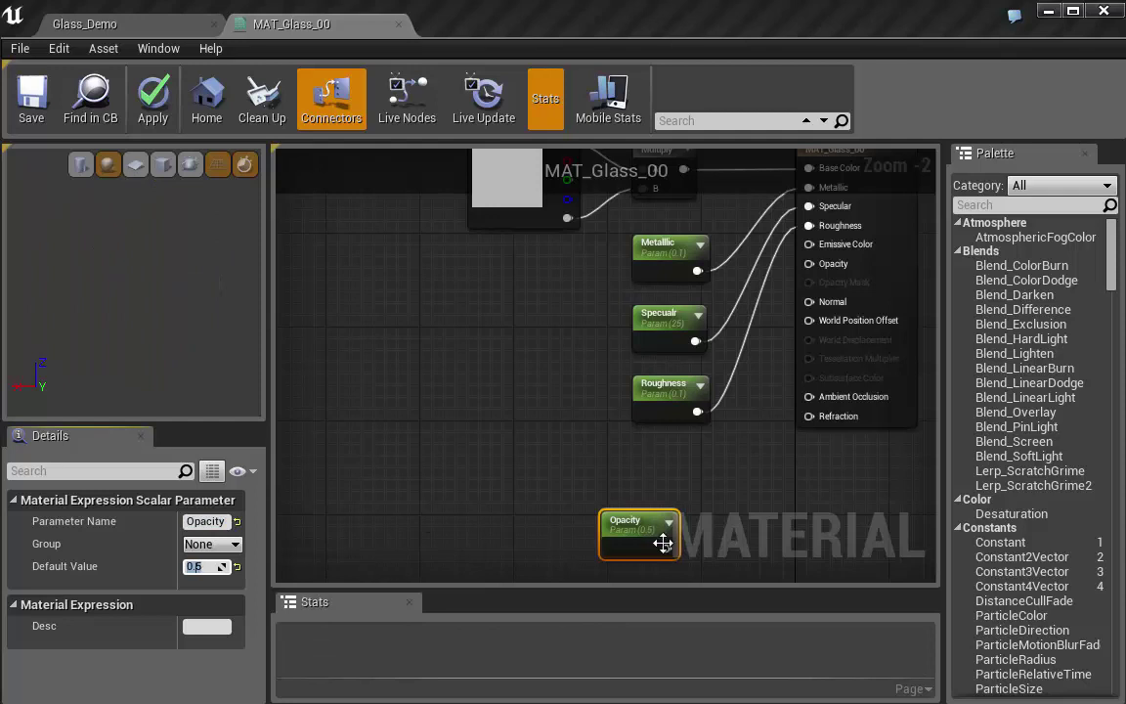
{"action": "left_click_drag", "start_coordinate": [668, 549], "coordinate": [820, 279]}
Add two Texture Sample nodes below the Opacity parameter and stack them one above the other
{"action": "right_click_drag", "start_coordinate": [753, 459], "coordinate": [801, 216]}
{"action": "left_click", "coordinate": [576, 375]}
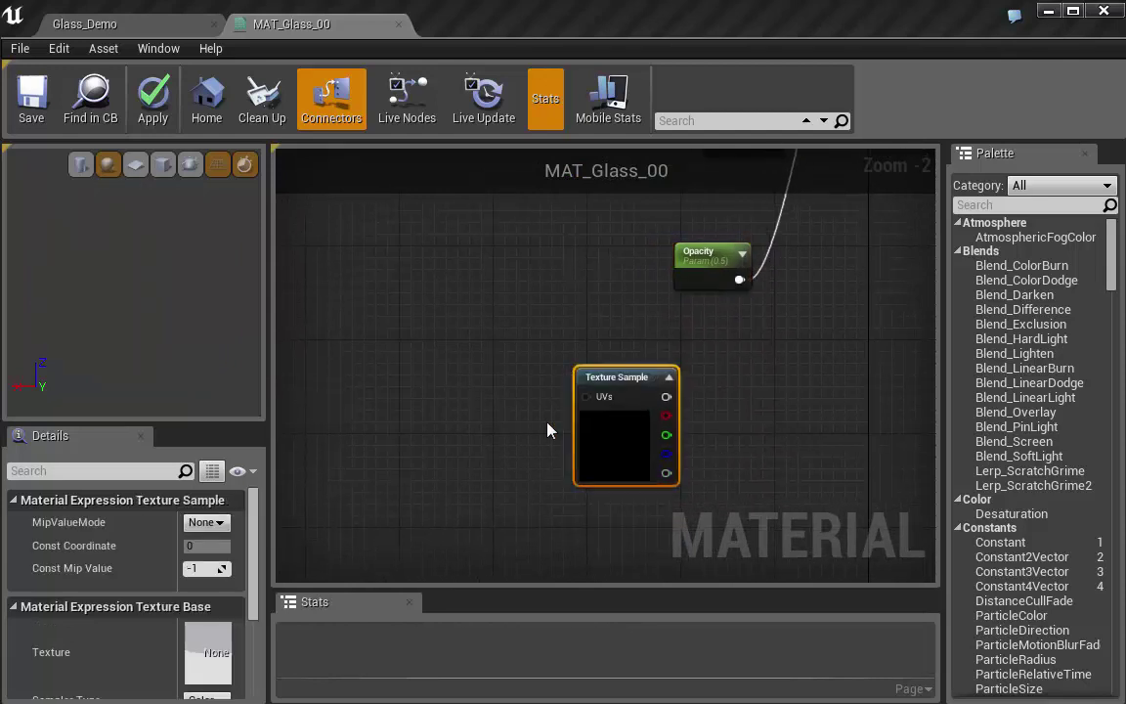
{"action": "left_click", "coordinate": [496, 465]}
{"action": "left_click_drag", "start_coordinate": [528, 465], "coordinate": [606, 282]}
{"action": "right_click_drag", "start_coordinate": [760, 257], "coordinate": [730, 362]}
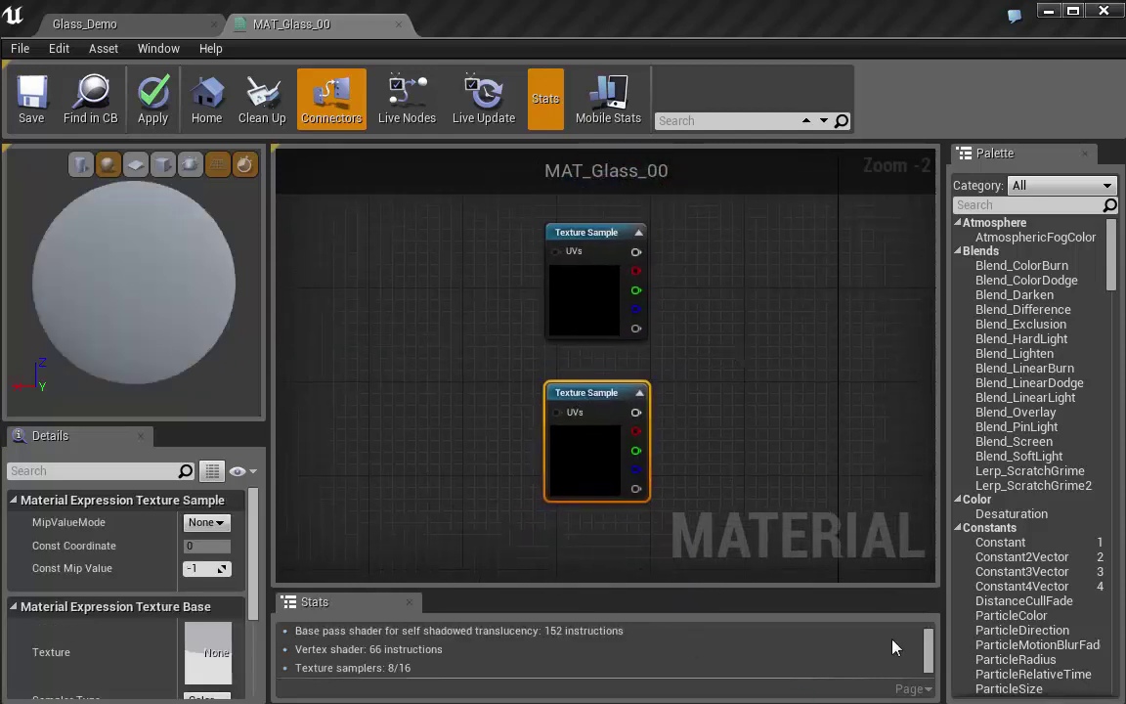
Add a BlendAngleCorrectedNormals node and connect the upper Texture Sample to BaseNormal and the lower one to AdditionalNormal
{"action": "left_click", "coordinate": [1013, 206]}
{"action": "type", "text": "nor"}
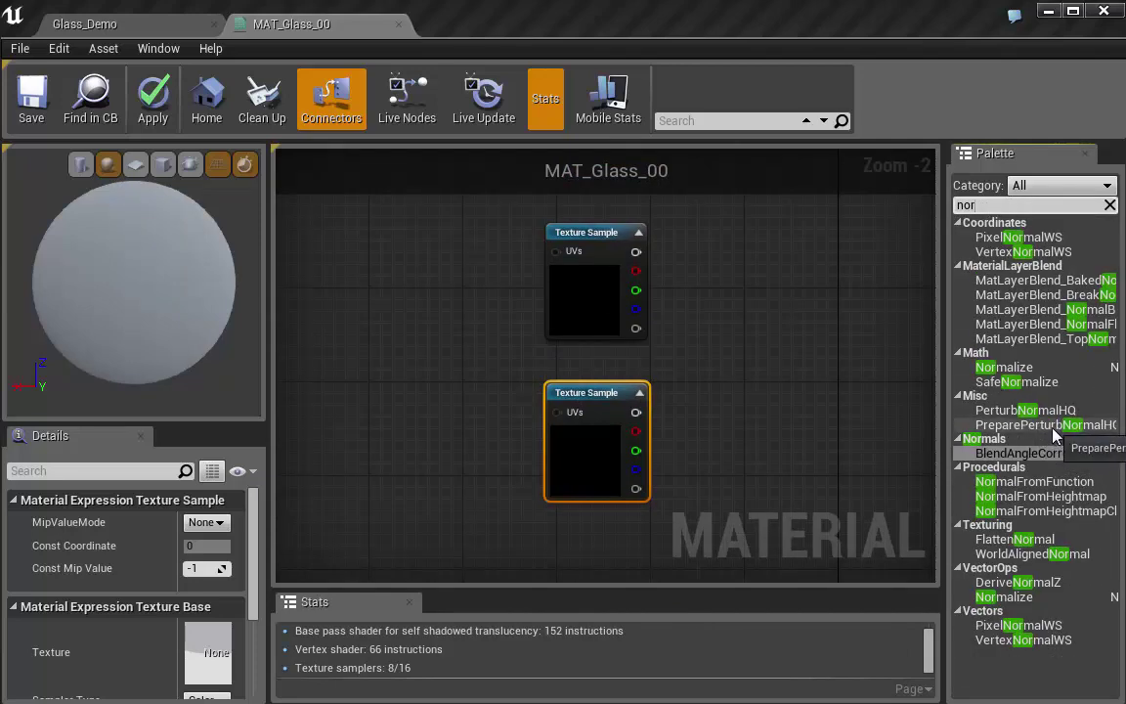
{"action": "left_click_drag", "start_coordinate": [1036, 454], "coordinate": [814, 317]}
{"action": "left_click_drag", "start_coordinate": [637, 251], "coordinate": [756, 337]}
{"action": "left_click_drag", "start_coordinate": [635, 412], "coordinate": [755, 348]}
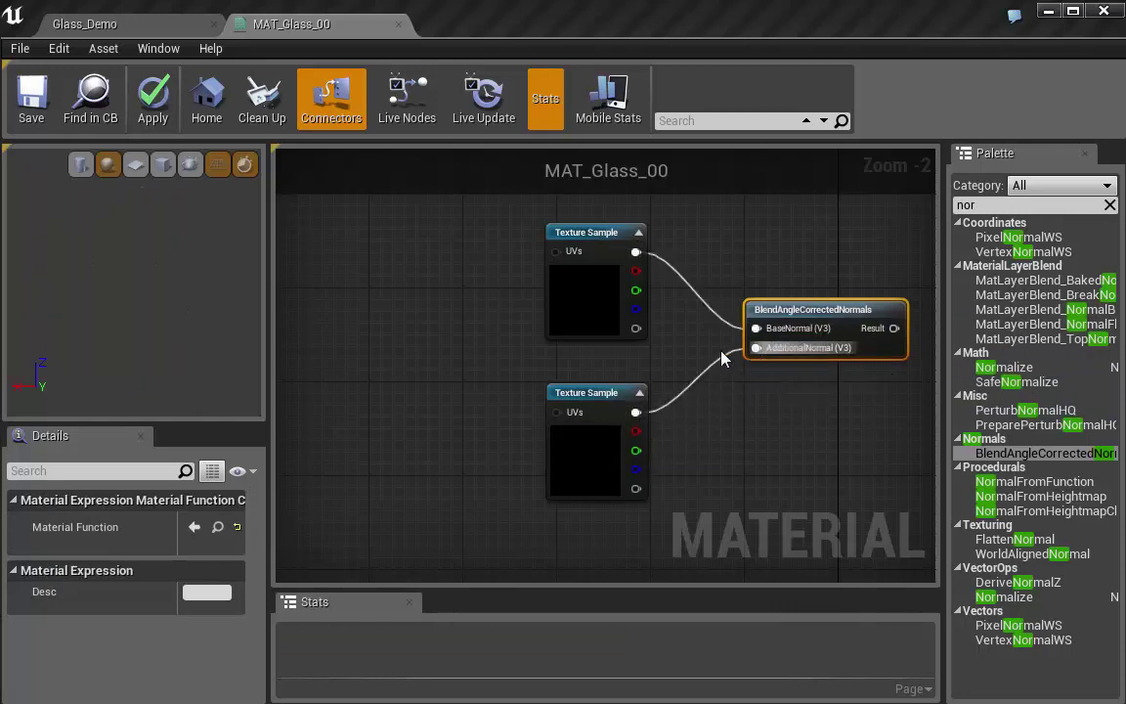
Assign the T_Window_N_00 texture to the upper Texture Sample node
{"action": "left_click", "coordinate": [598, 242]}
{"action": "scroll", "coordinate": [254, 608], "scroll_direction": "down", "scroll_amount": 3}
{"action": "left_click_drag", "start_coordinate": [264, 565], "coordinate": [411, 552]}
{"action": "left_click_drag", "start_coordinate": [243, 551], "coordinate": [127, 552]}
{"action": "left_click", "coordinate": [288, 556]}
{"action": "type", "text": "T_Win"}
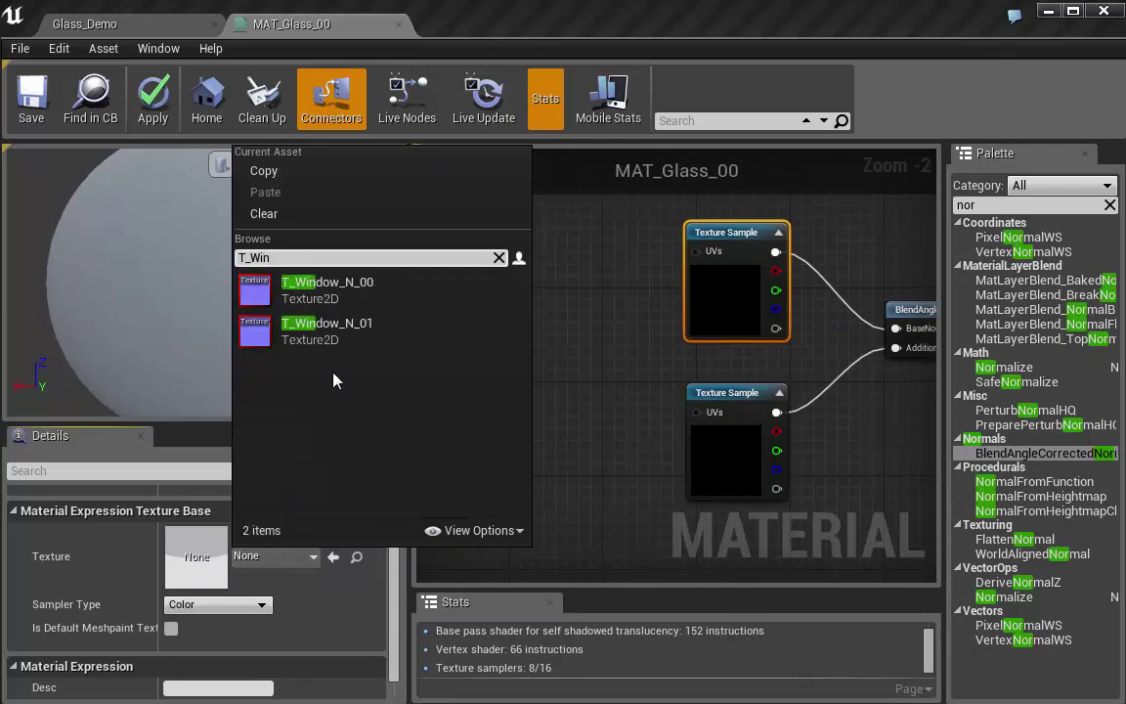
{"action": "left_click", "coordinate": [323, 289]}
Assign the T_Window_N_01 texture to the lower Texture Sample node
{"action": "left_click", "coordinate": [716, 409]}
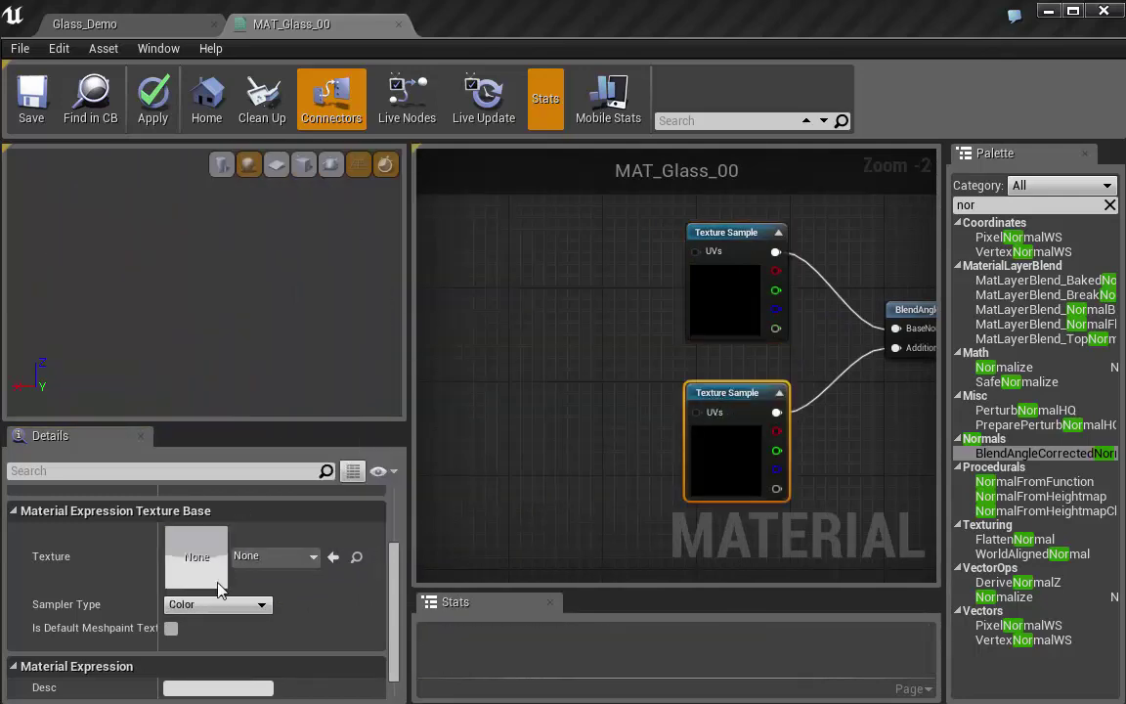
{"action": "left_click", "coordinate": [272, 556]}
{"action": "type", "text": "T_Win"}
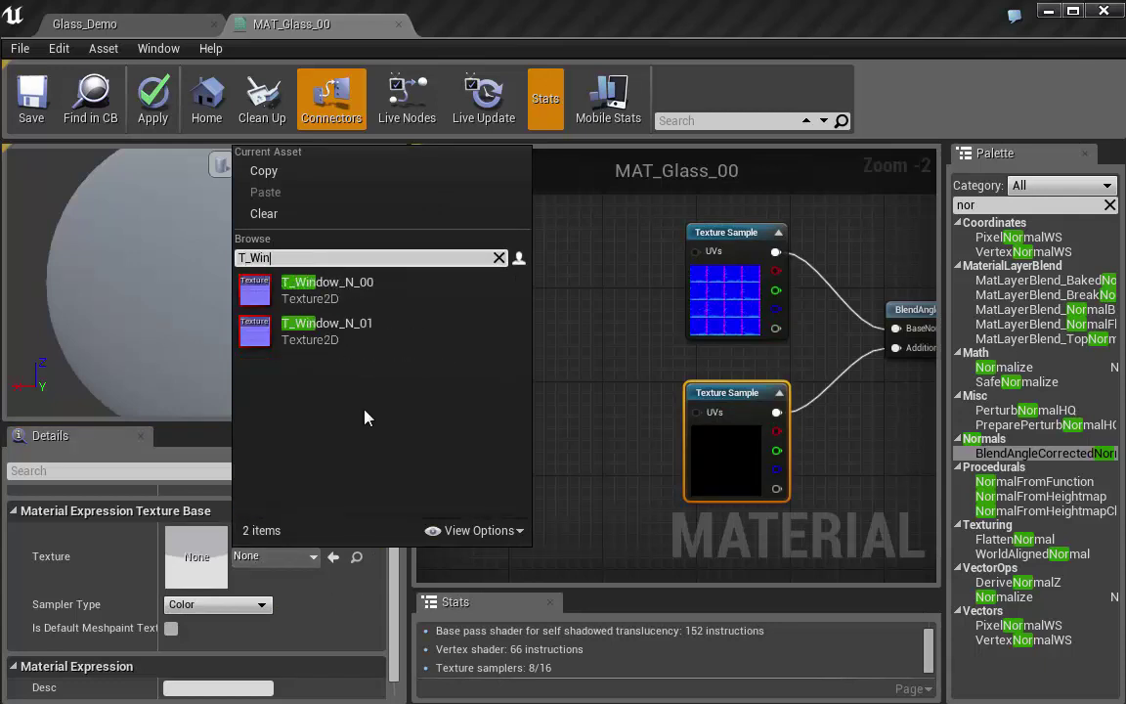
{"action": "left_click", "coordinate": [333, 328]}
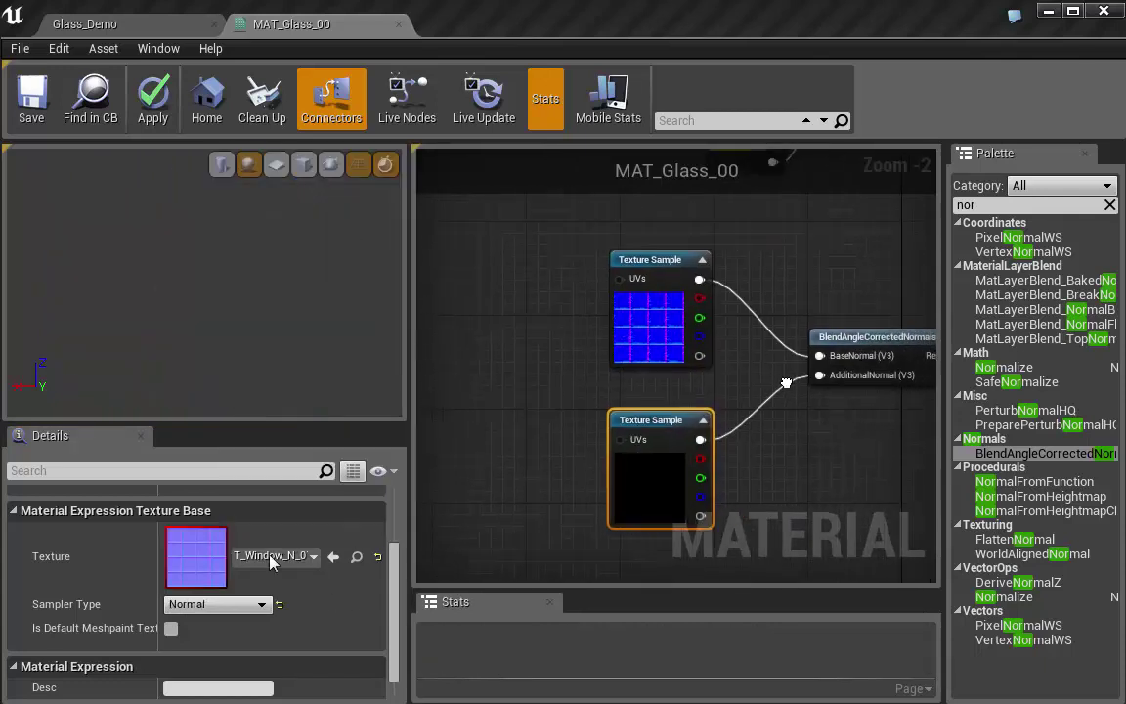
Connect the BlendAngleCorrectedNormals result to the material's Normal input
{"action": "right_click_drag", "start_coordinate": [781, 384], "coordinate": [677, 444]}
{"action": "scroll", "coordinate": [716, 338], "scroll_direction": "down", "scroll_amount": 3}
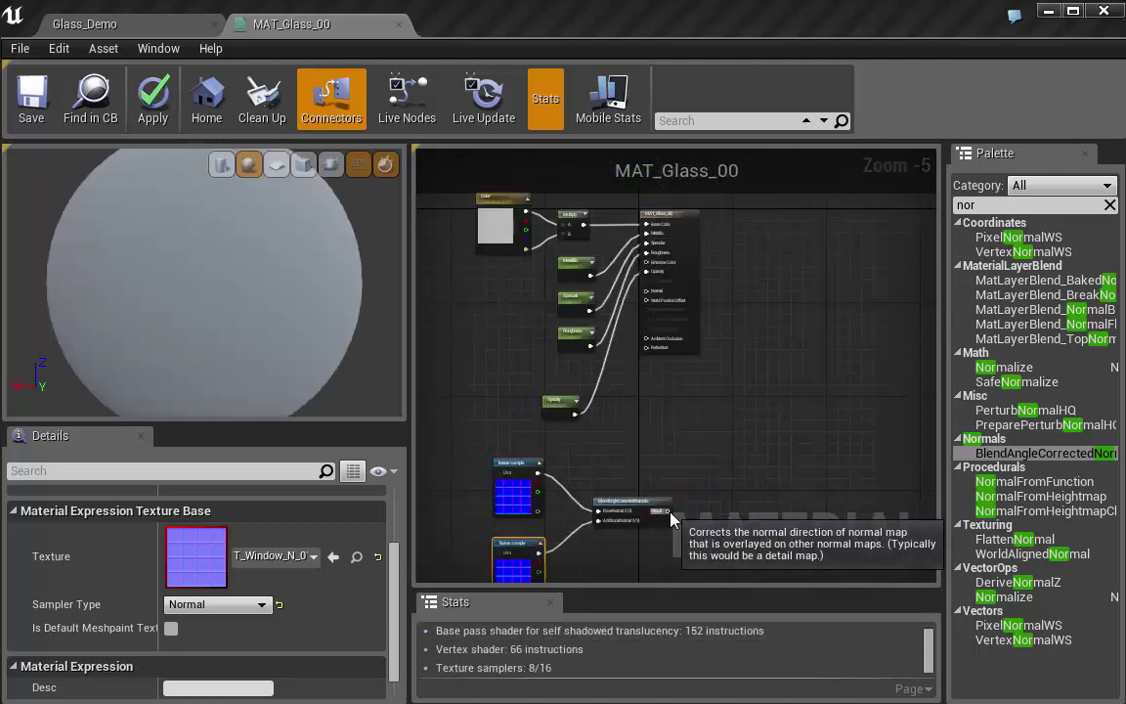
{"action": "right_click", "coordinate": [665, 519]}
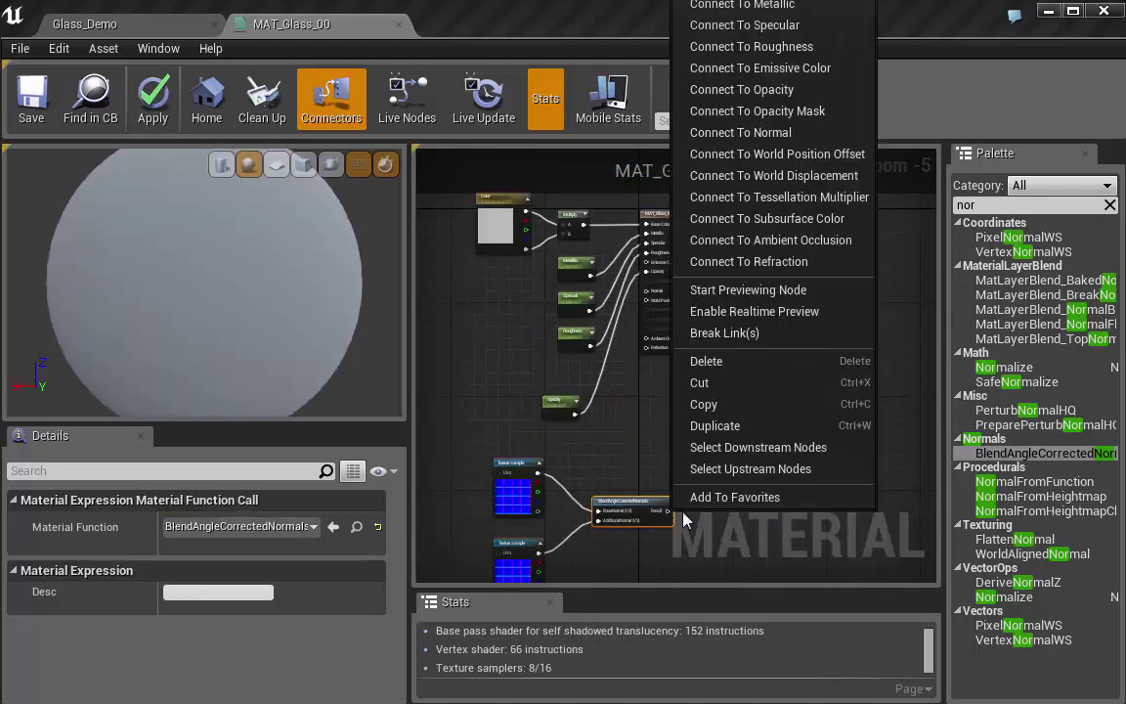
{"action": "left_click", "coordinate": [772, 132]}
Move the normal-map nodes to the left of the Opacity parameter, and place Opacity directly beneath Roughness
{"action": "right_click_drag", "start_coordinate": [547, 463], "coordinate": [663, 435]}
{"action": "left_click_drag", "start_coordinate": [515, 400], "coordinate": [747, 479]}
{"action": "right_click_drag", "start_coordinate": [746, 296], "coordinate": [751, 530]}
{"action": "left_click_drag", "start_coordinate": [744, 311], "coordinate": [556, 194]}
{"action": "right_click_drag", "start_coordinate": [610, 316], "coordinate": [622, 431]}
{"action": "scroll", "coordinate": [674, 385], "scroll_direction": "up", "scroll_amount": 2}
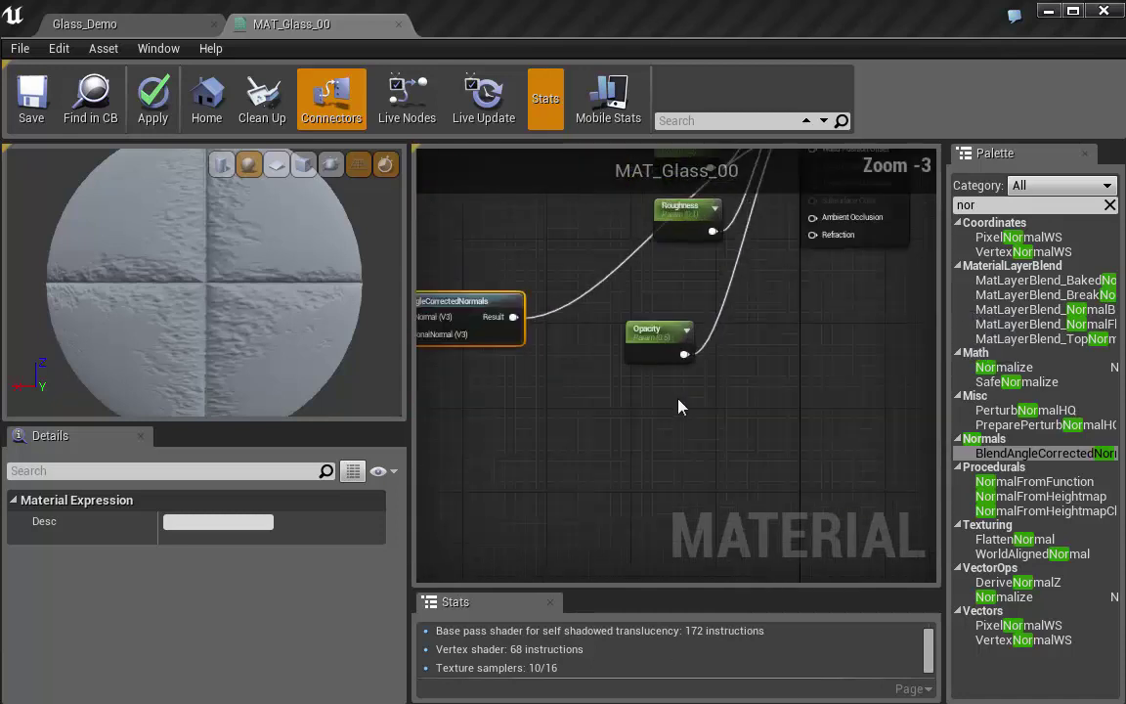
{"action": "left_click_drag", "start_coordinate": [641, 337], "coordinate": [671, 304]}
Add a Constant node with value 1, collapse its preview, and place it below the Opacity parameter, away from the material node
{"action": "left_click", "coordinate": [617, 421]}
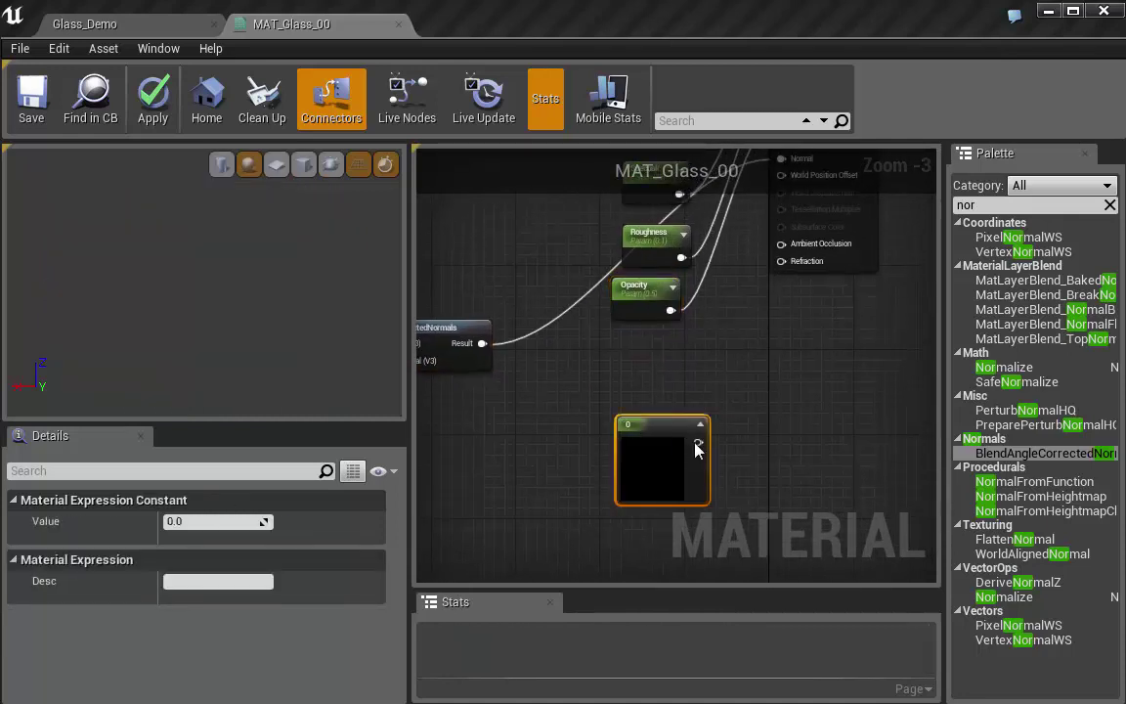
{"action": "left_click", "coordinate": [700, 425]}
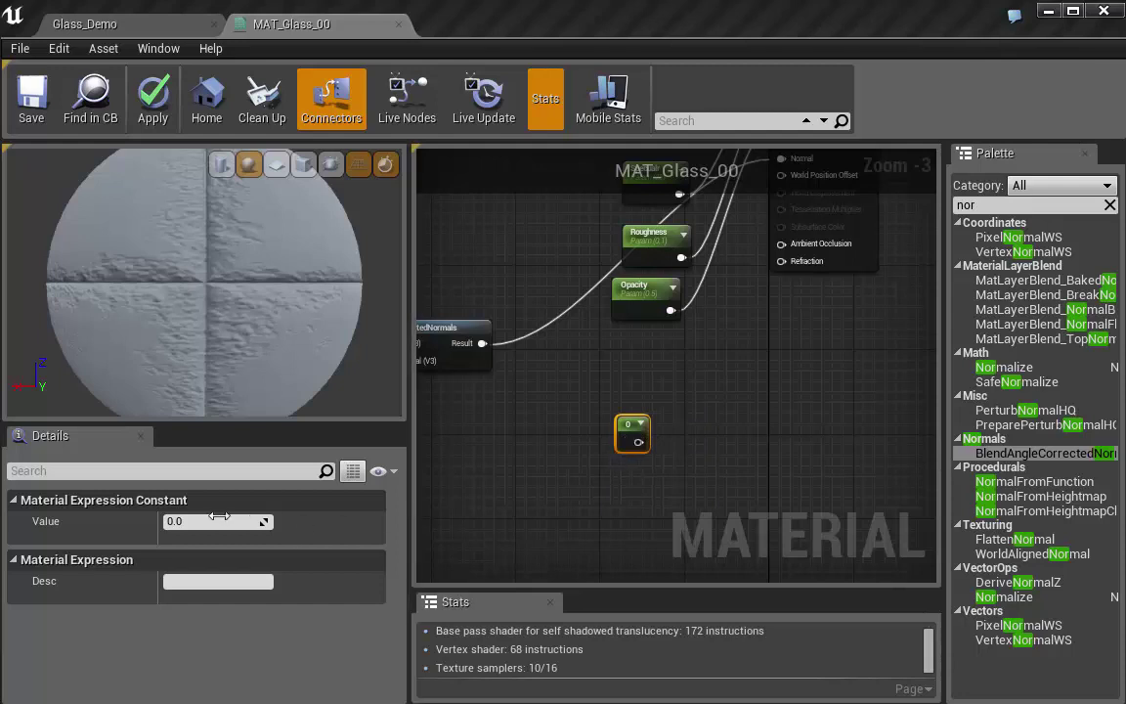
{"action": "left_click", "coordinate": [222, 521]}
{"action": "type", "text": "1"}
{"action": "key", "text": "Return"}
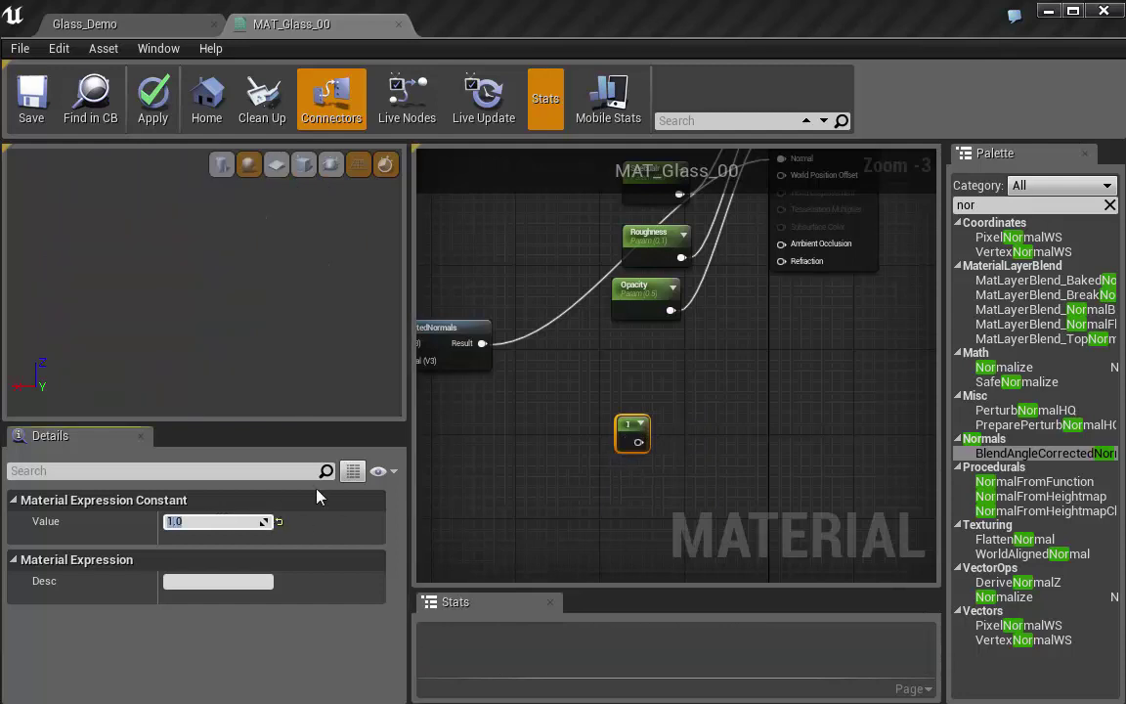
{"action": "left_click_drag", "start_coordinate": [635, 436], "coordinate": [782, 262]}
{"action": "left_click_drag", "start_coordinate": [743, 381], "coordinate": [739, 388]}
{"action": "left_click_drag", "start_coordinate": [646, 426], "coordinate": [585, 396]}
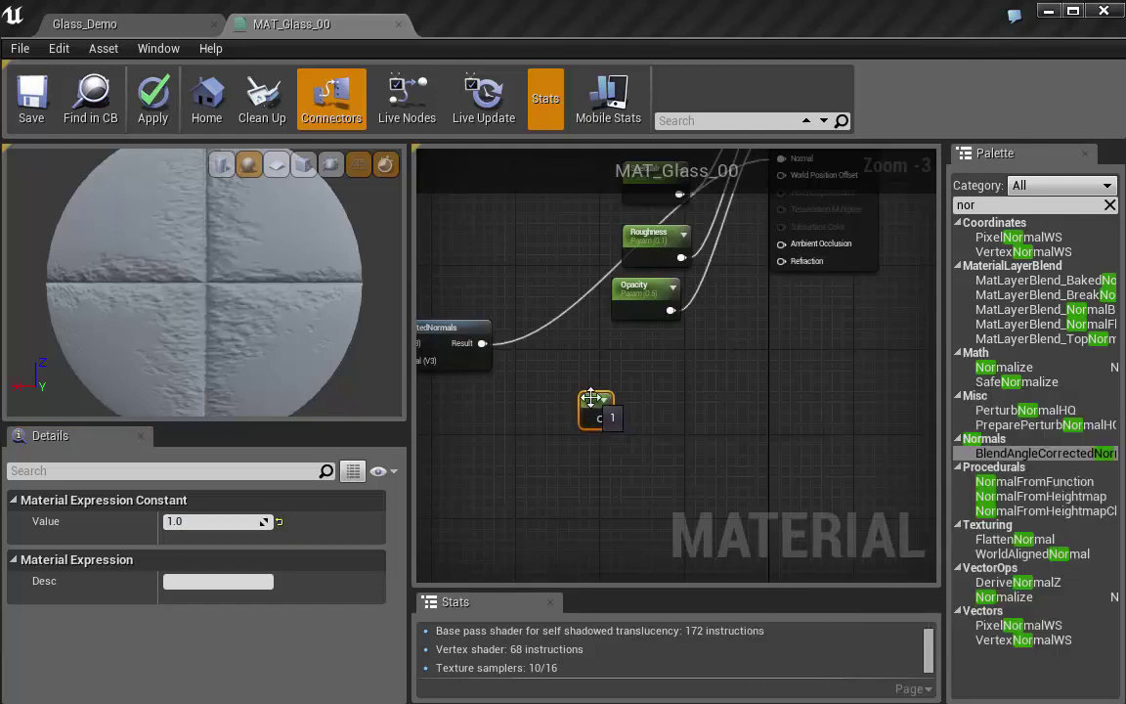
Add a Fresnel function node to the material graph and place it below the Constant node
{"action": "right_click", "coordinate": [687, 452]}
{"action": "type", "text": "fr"}
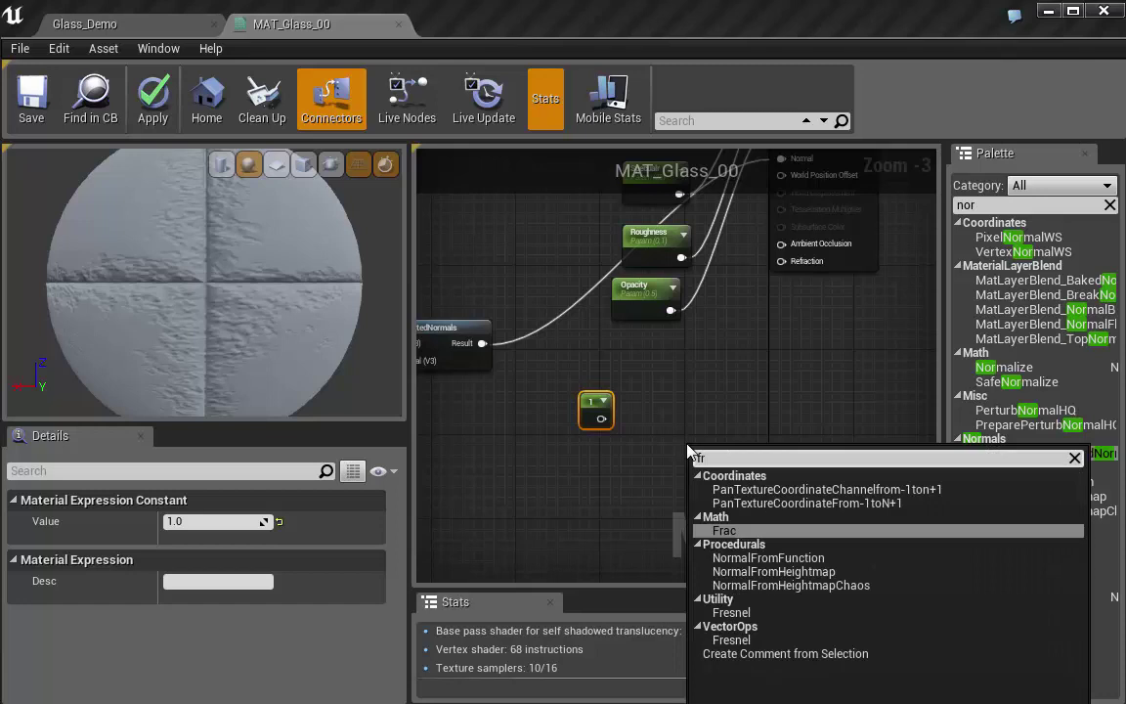
{"action": "key", "text": "Down"}
{"action": "key", "text": "Down"}
{"action": "key", "text": "Down"}
{"action": "key", "text": "Down"}
{"action": "key", "text": "Down"}
{"action": "key", "text": "Return"}
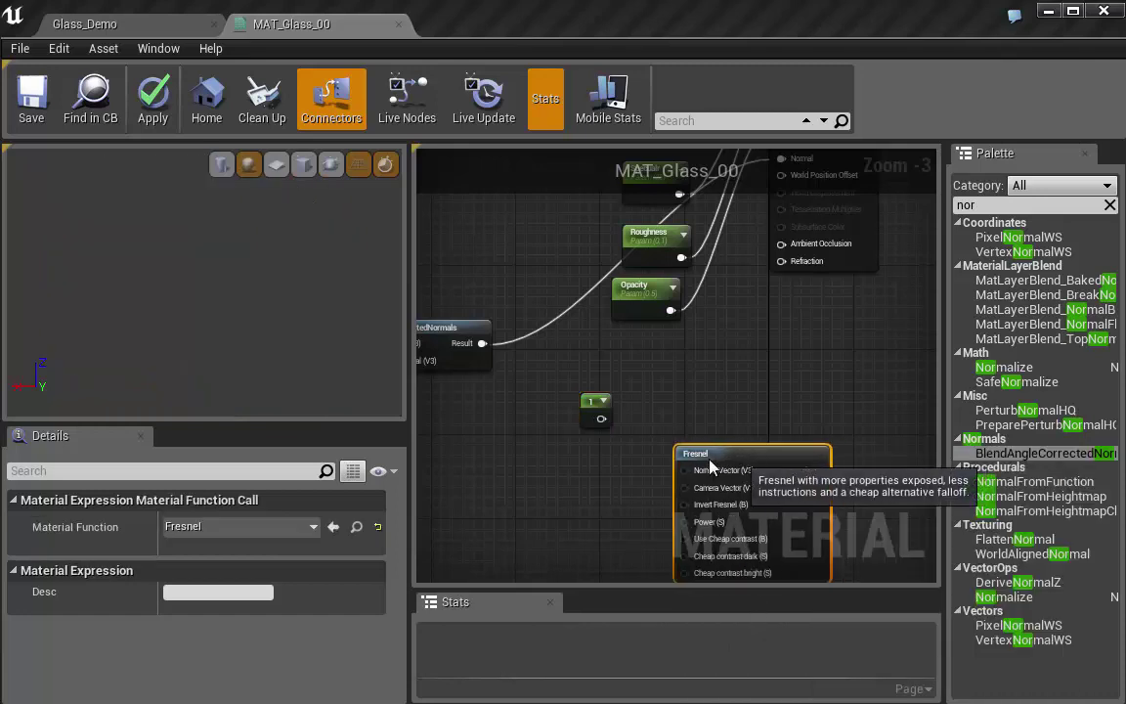
{"action": "left_click_drag", "start_coordinate": [698, 467], "coordinate": [603, 500]}
Add a Lerp node above the Fresnel node and connect the Fresnel Result to the Lerp's Alpha input
{"action": "key", "text": "l"}
{"action": "left_click", "coordinate": [744, 412]}
{"action": "left_click_drag", "start_coordinate": [774, 415], "coordinate": [771, 387]}
{"action": "left_click", "coordinate": [770, 368]}
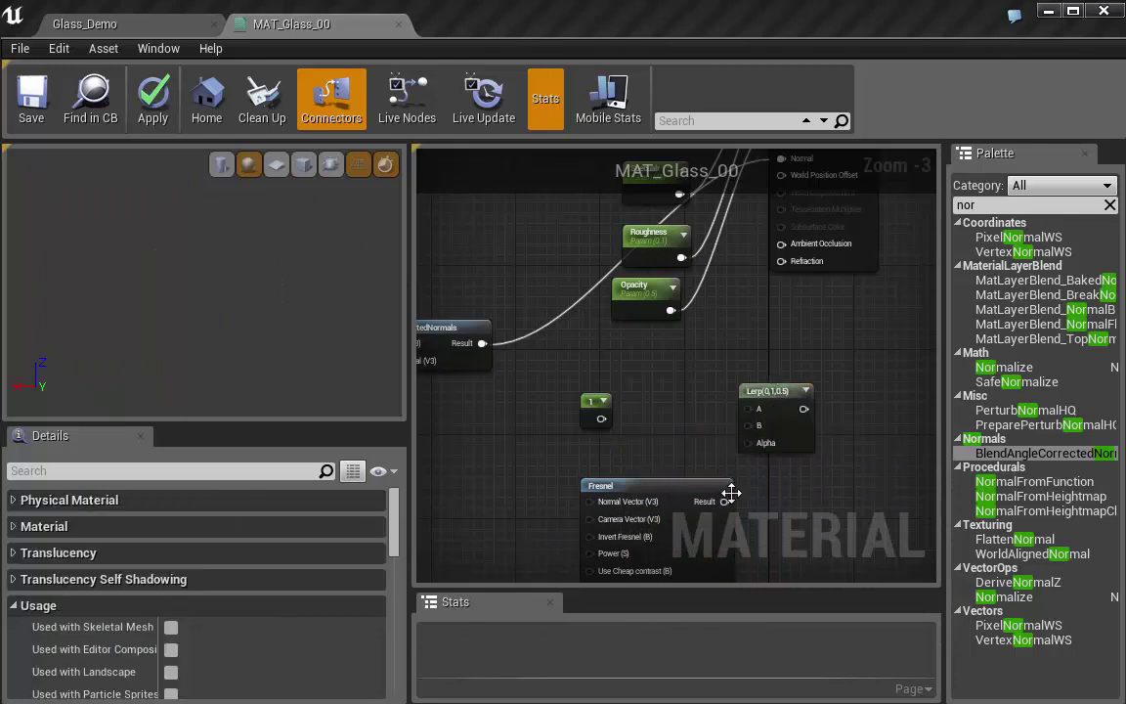
{"action": "left_click_drag", "start_coordinate": [724, 501], "coordinate": [748, 443]}
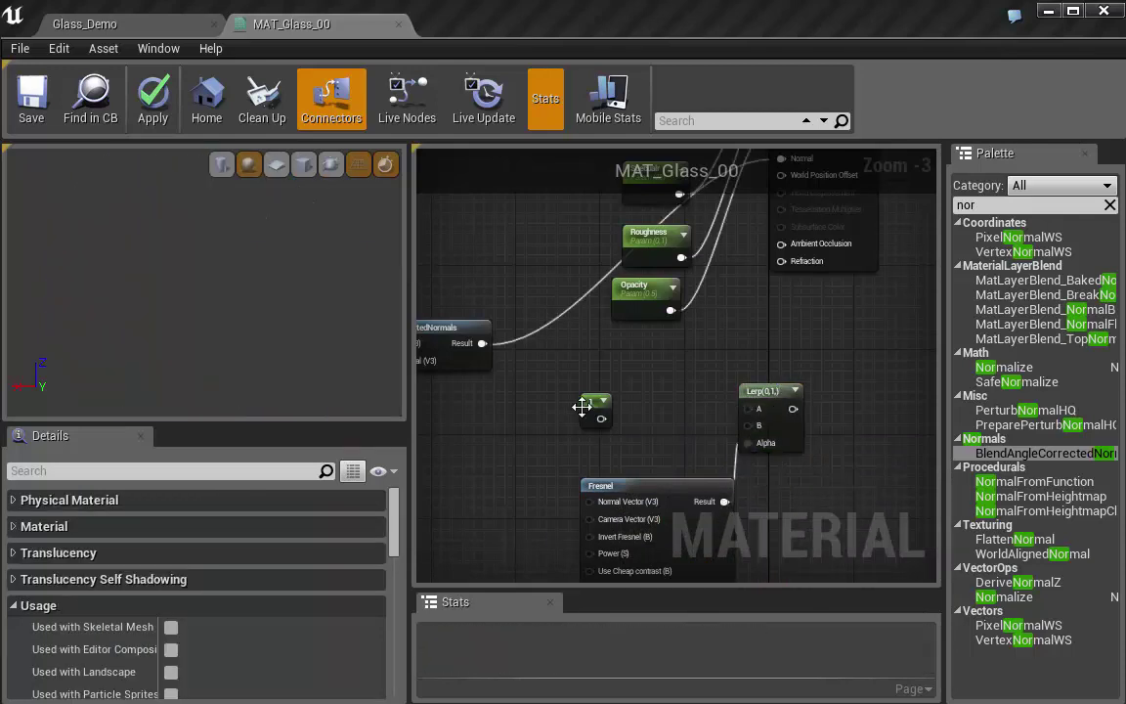
Duplicate the Constant, convert the copy into a parameter named IOR with default value 1.53, and place it beneath the original
{"action": "left_click_drag", "start_coordinate": [598, 404], "coordinate": [653, 357]}
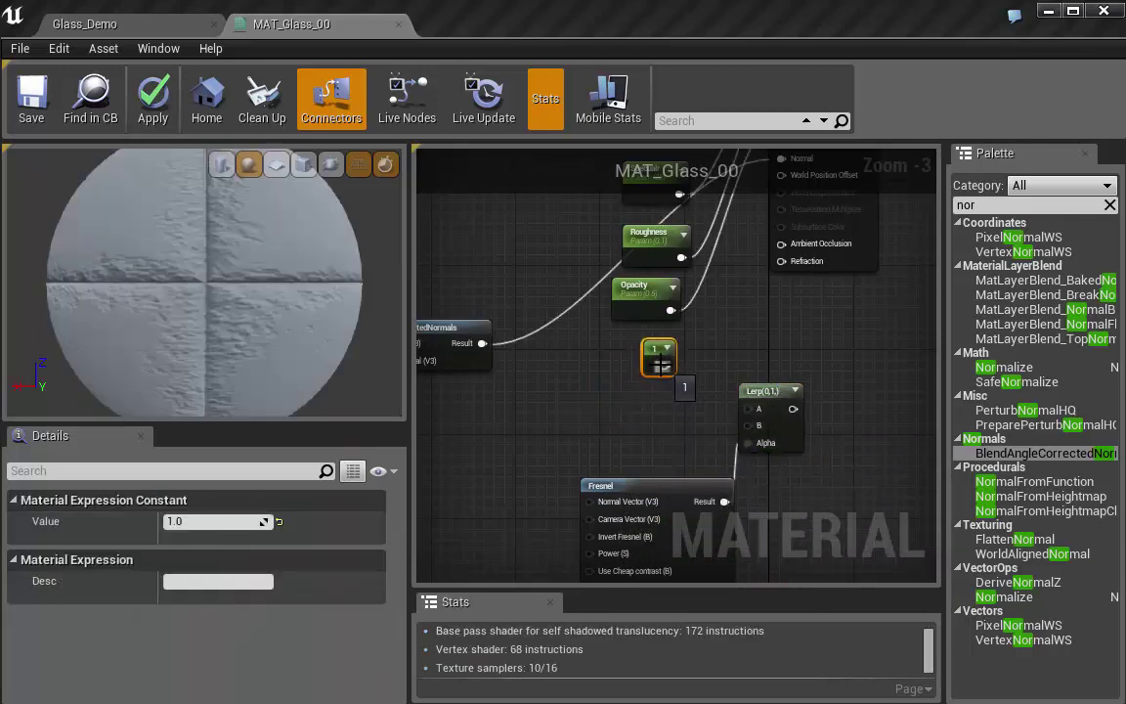
{"action": "key", "text": "ctrl+w"}
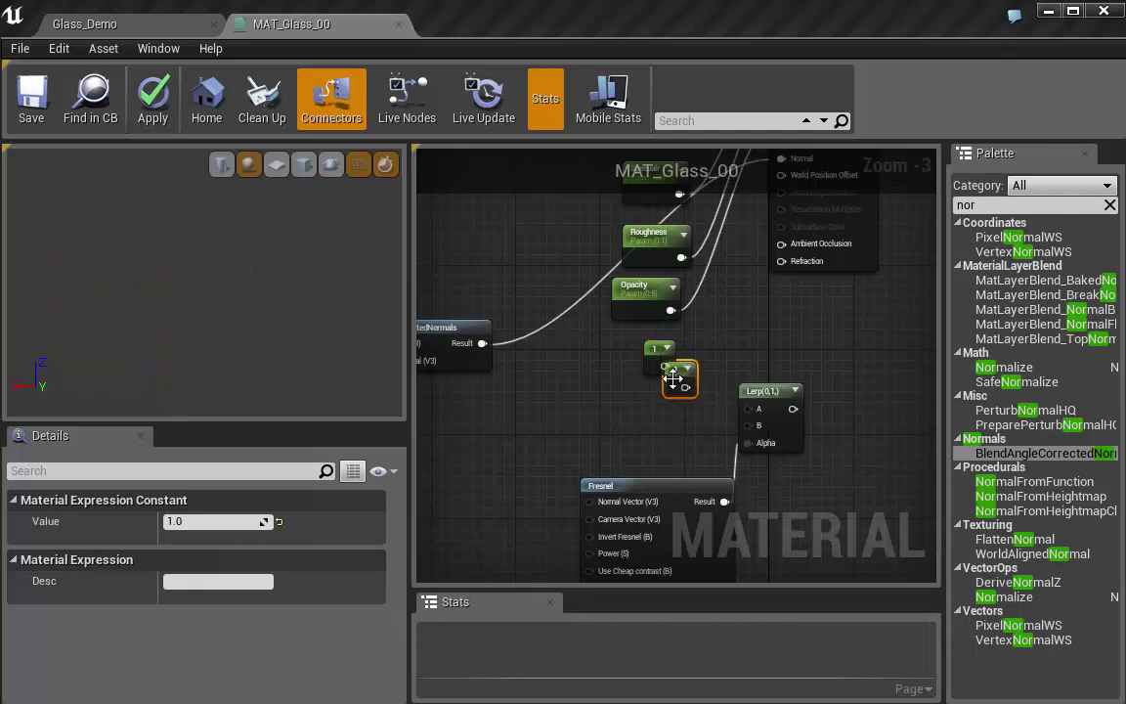
{"action": "right_click", "coordinate": [682, 380]}
{"action": "left_click", "coordinate": [743, 390]}
{"action": "left_click_drag", "start_coordinate": [685, 379], "coordinate": [647, 411]}
{"action": "left_click", "coordinate": [240, 523]}
{"action": "type", "text": "IOR"}
{"action": "key", "text": "Return"}
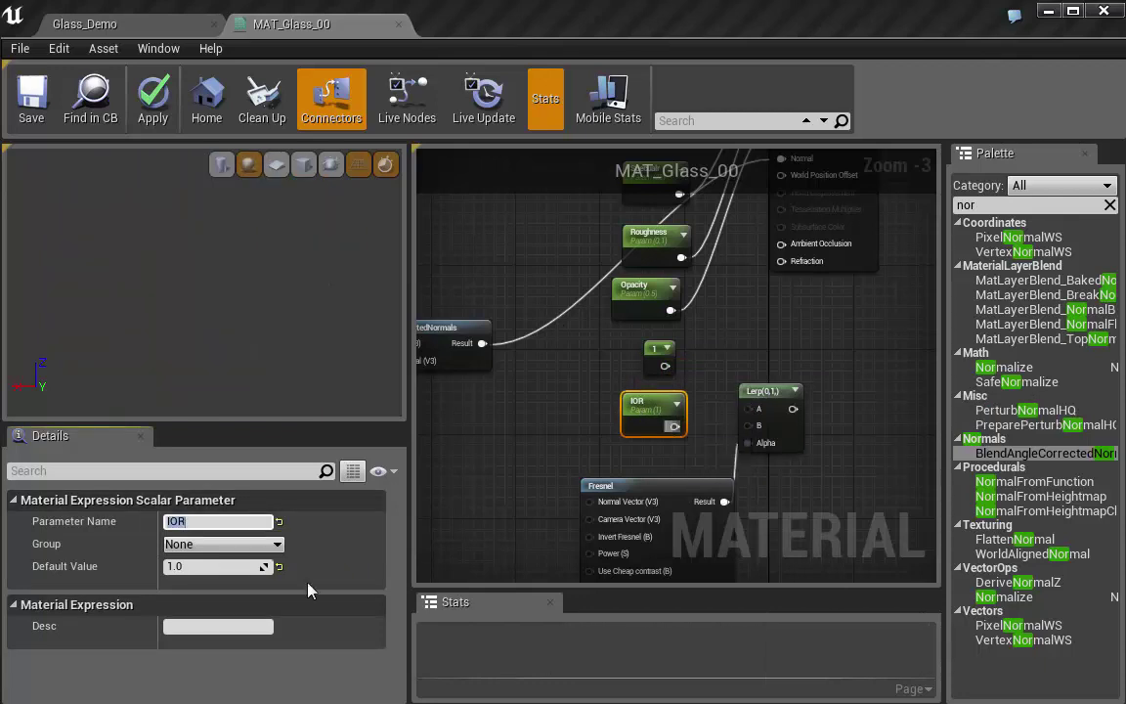
{"action": "left_click", "coordinate": [231, 567]}
{"action": "type", "text": "1.53"}
{"action": "key", "text": "Return"}
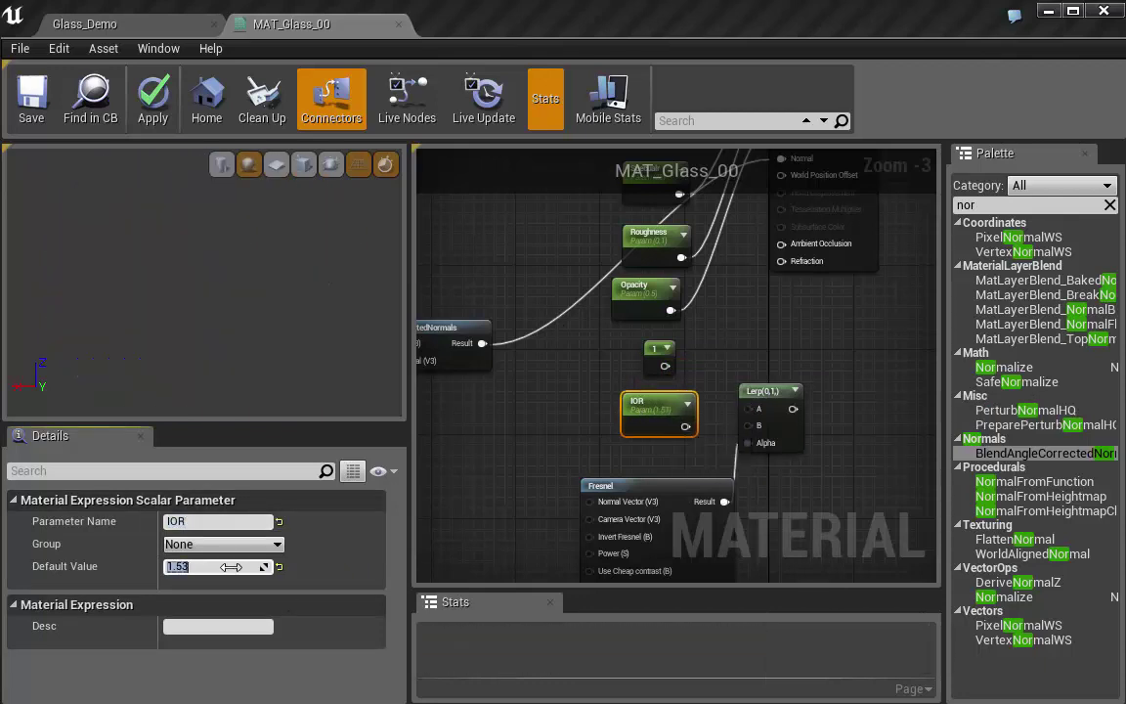
Connect the Constant 1 to the Lerp's A input and the IOR parameter to its B input
{"action": "left_click_drag", "start_coordinate": [664, 366], "coordinate": [749, 408]}
{"action": "left_click_drag", "start_coordinate": [685, 427], "coordinate": [759, 426]}
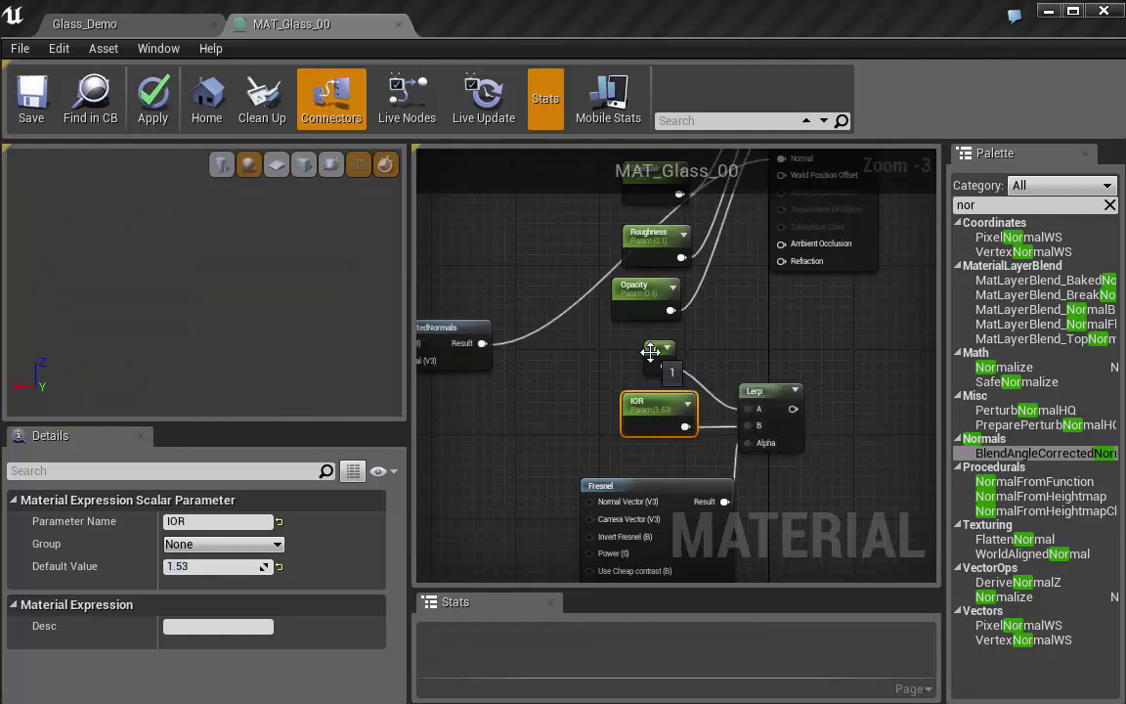
{"action": "left_click", "coordinate": [658, 364]}
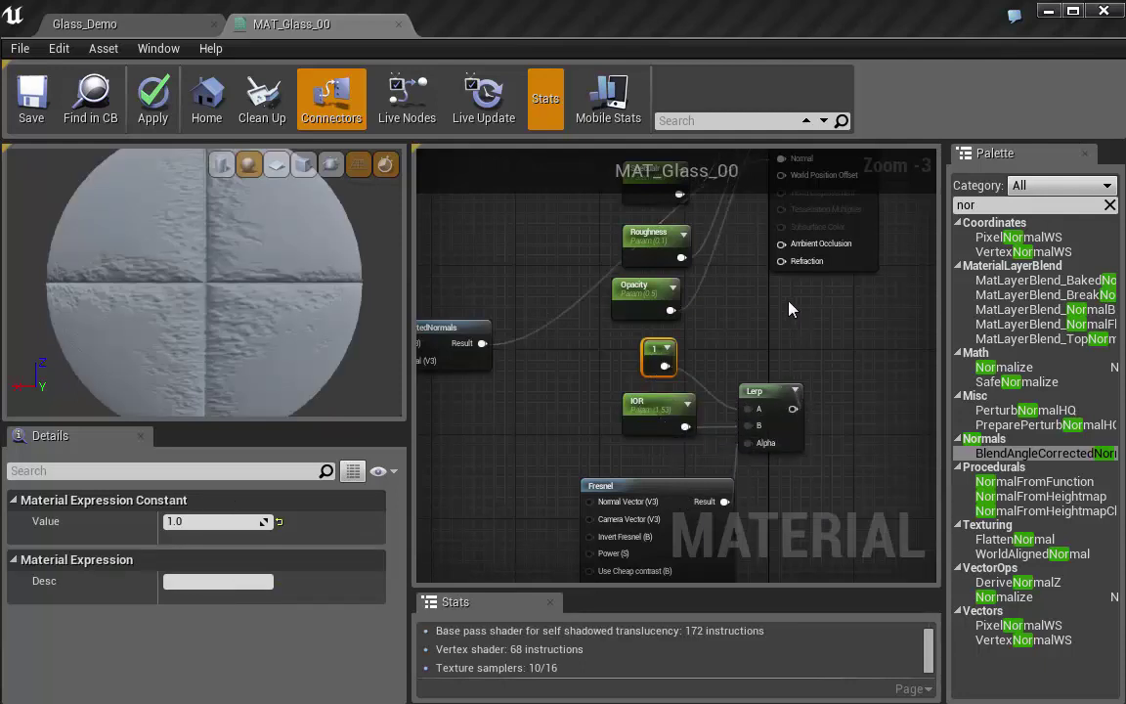
Connect the Lerp output to the material's Refraction input and apply the material changes
{"action": "left_click_drag", "start_coordinate": [793, 410], "coordinate": [786, 294]}
{"action": "left_click_drag", "start_coordinate": [794, 410], "coordinate": [783, 262]}
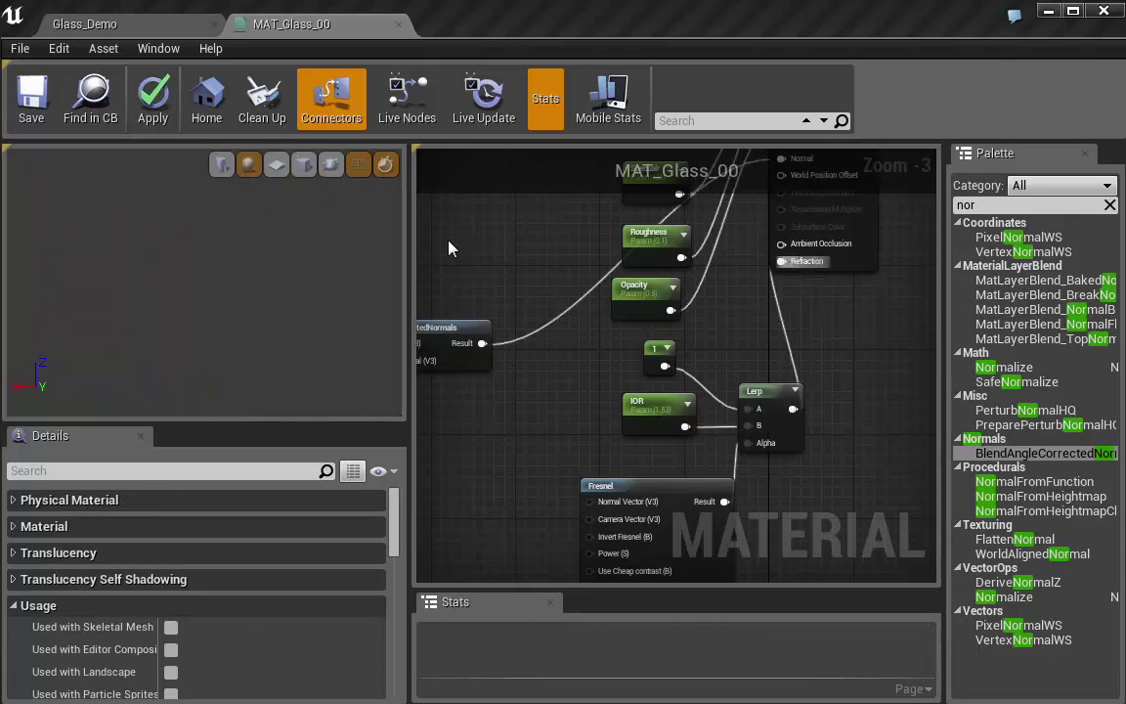
{"action": "left_click", "coordinate": [153, 101]}
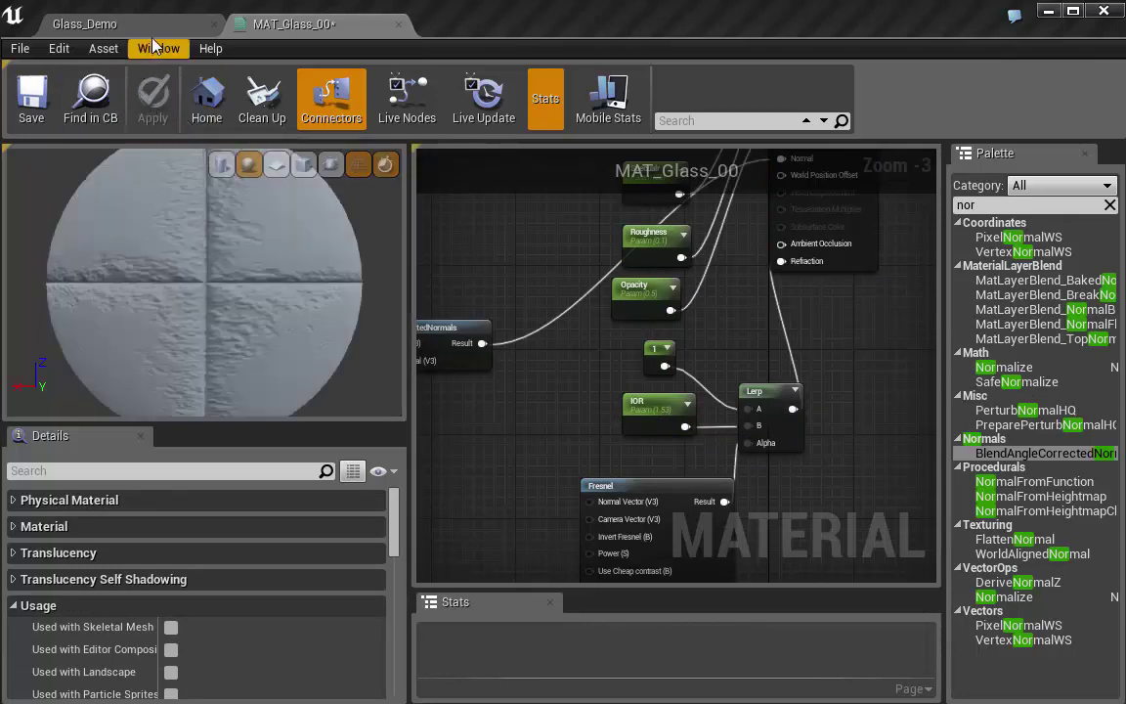
Return to the Glass_Demo level and create a material instance of MAT_Glass_00 named MAT_Glass_00_Inst
{"action": "left_click", "coordinate": [139, 24]}
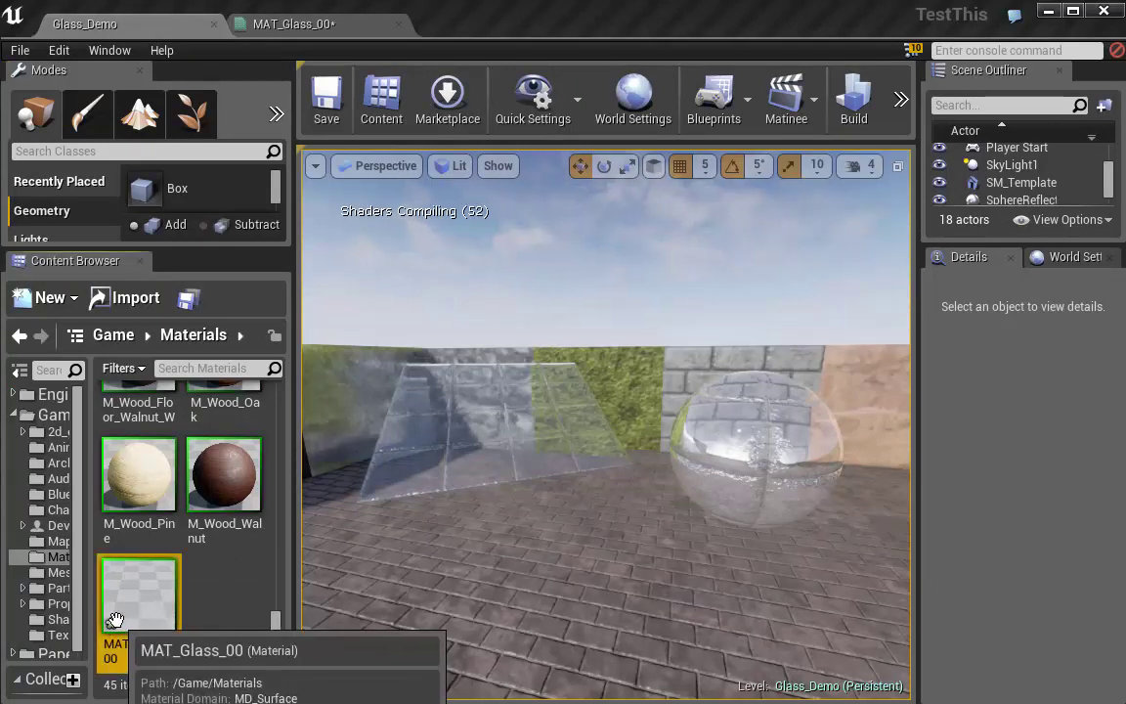
{"action": "right_click", "coordinate": [115, 625]}
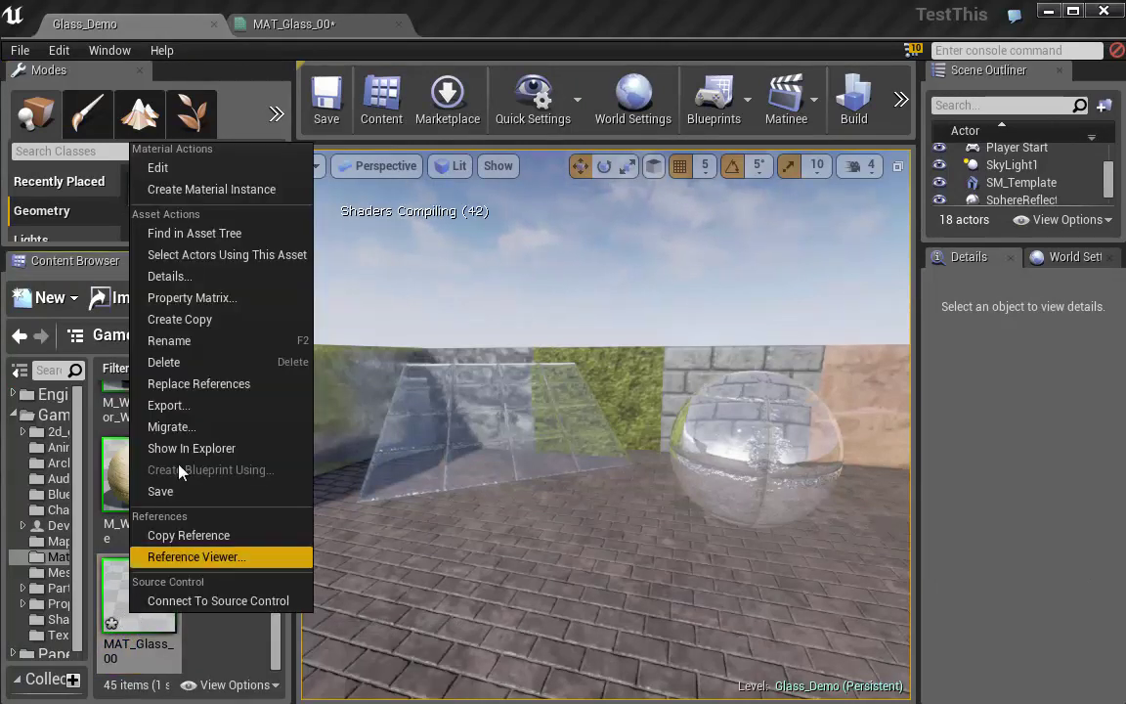
{"action": "left_click", "coordinate": [205, 188]}
{"action": "key", "text": "Return"}
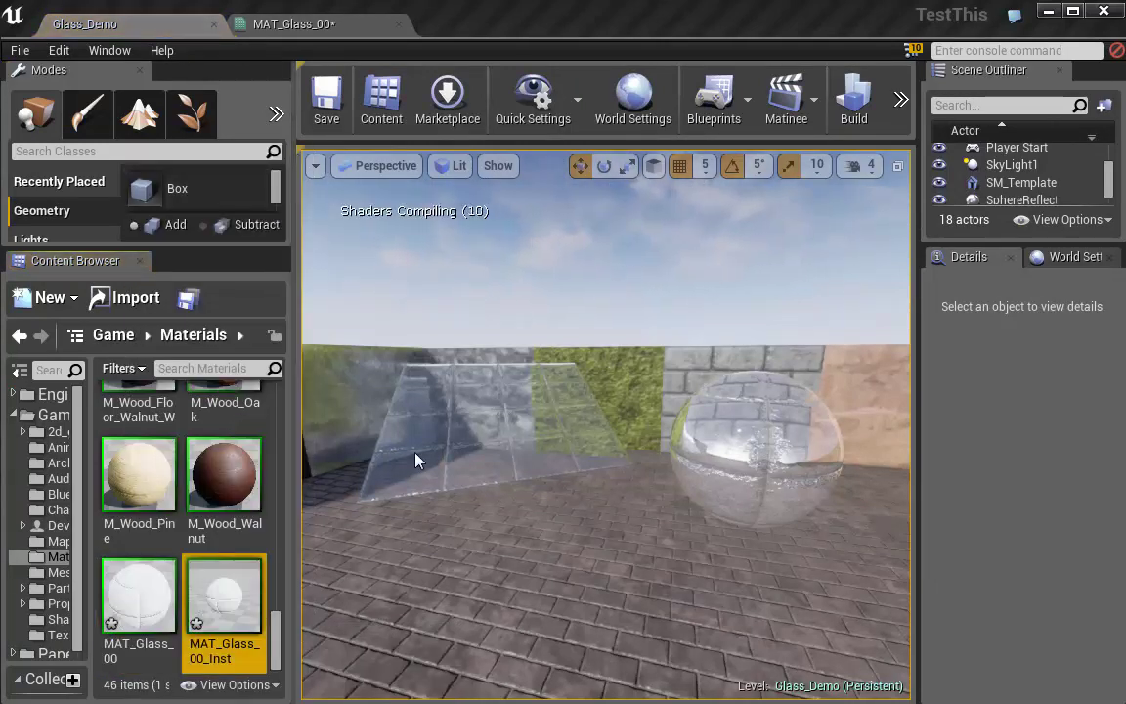
Assign the MAT_Glass_00_Inst material instance to both the plane and the sphere in the level
{"action": "left_click_drag", "start_coordinate": [226, 596], "coordinate": [476, 434]}
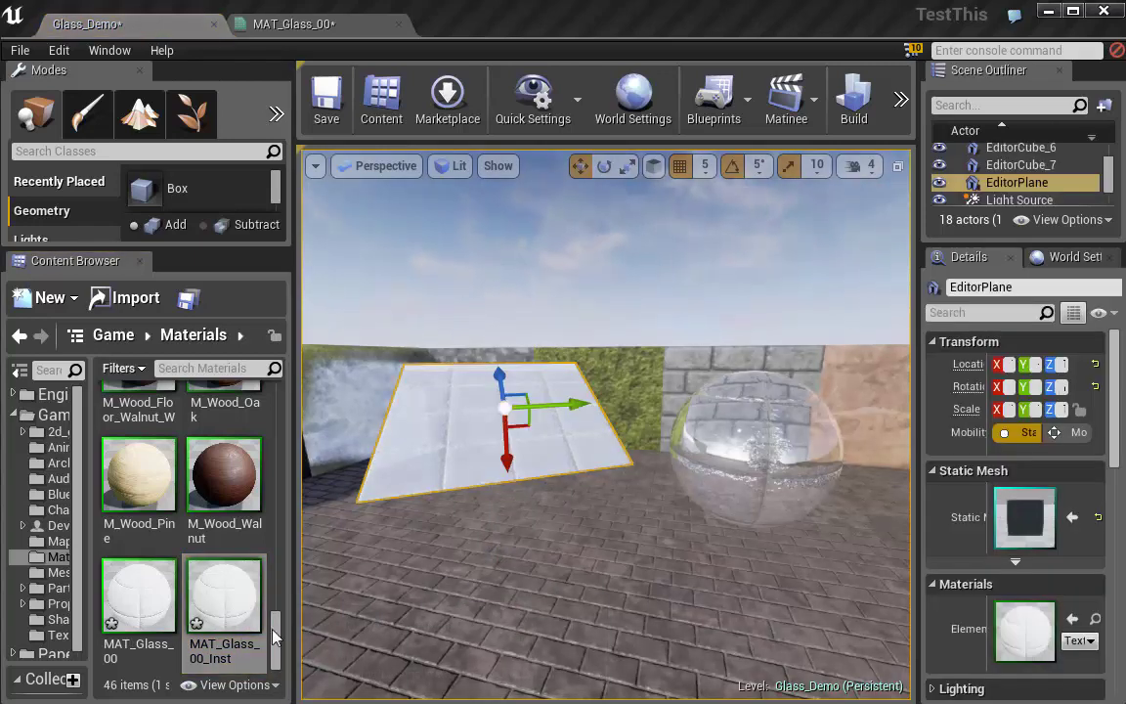
{"action": "left_click_drag", "start_coordinate": [234, 626], "coordinate": [718, 467]}
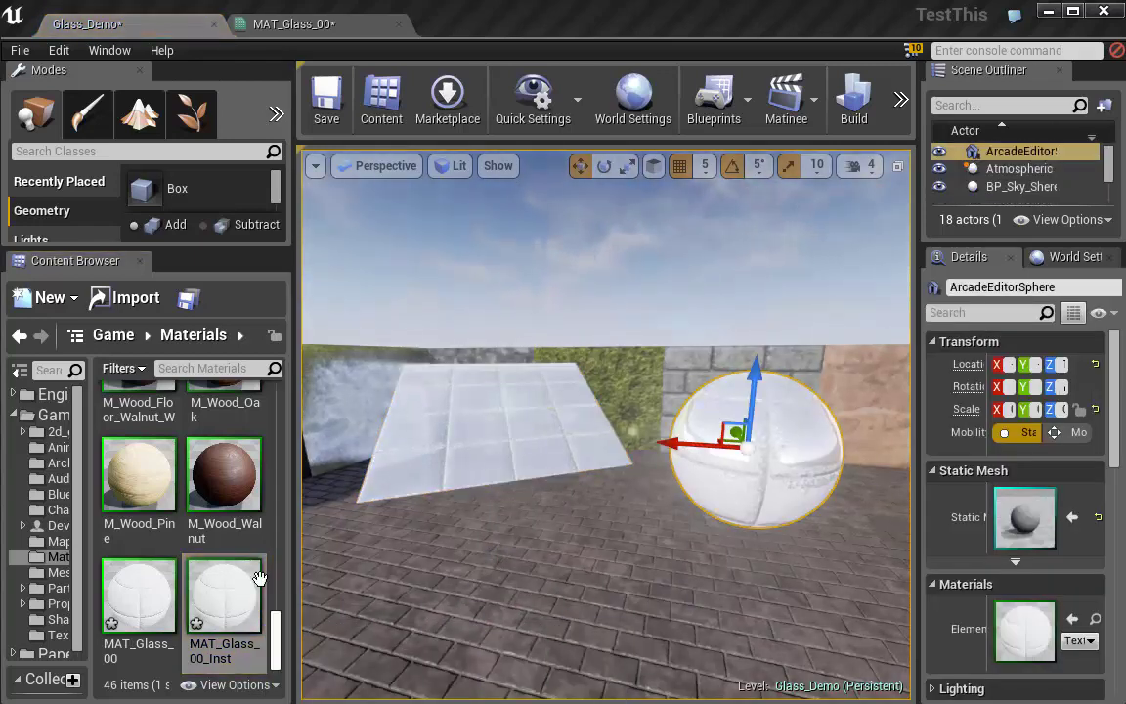
{"action": "right_click_drag", "start_coordinate": [443, 598], "coordinate": [438, 599]}
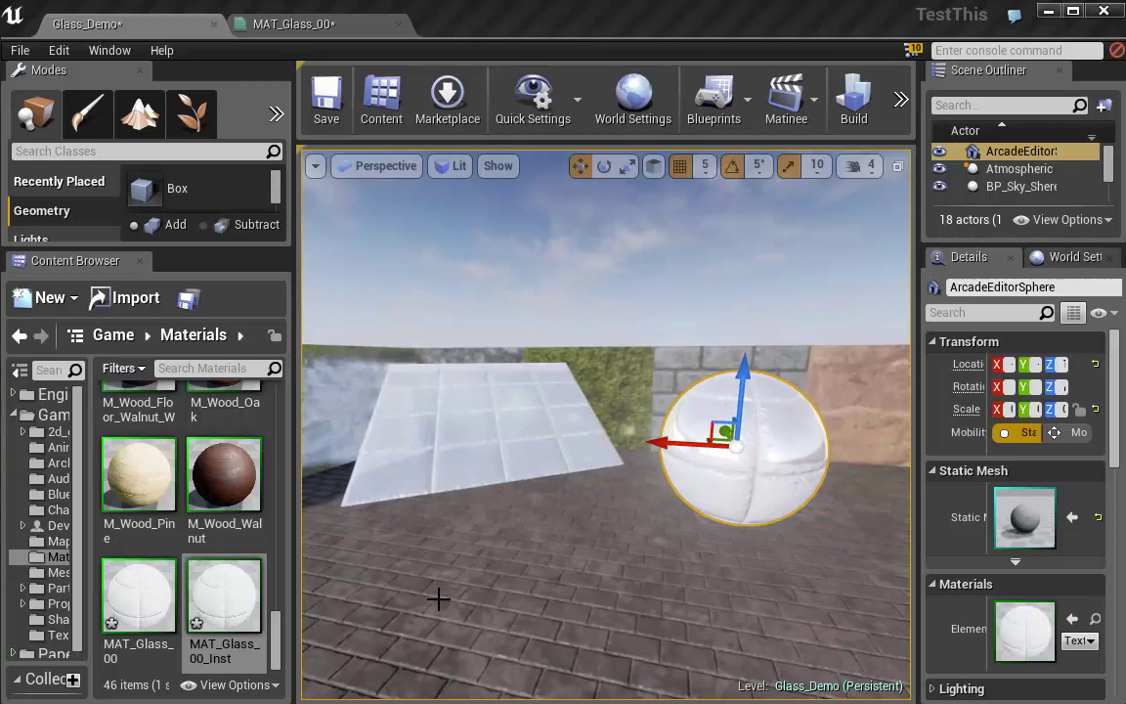
Open MAT_Glass_00_Inst for editing and move its editor window aside so the level viewport stays visible
{"action": "double_click", "coordinate": [252, 604]}
{"action": "left_click_drag", "start_coordinate": [504, 28], "coordinate": [544, 104]}
{"action": "left_click_drag", "start_coordinate": [423, 75], "coordinate": [429, 85]}
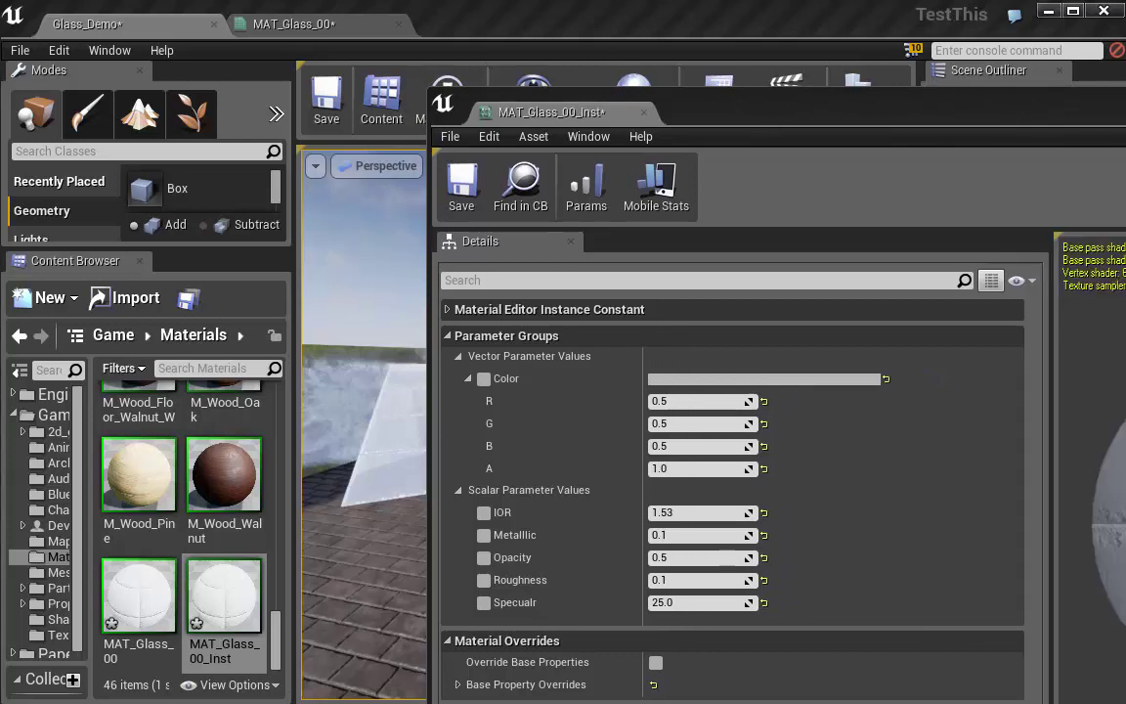
{"action": "left_click_drag", "start_coordinate": [950, 112], "coordinate": [1125, 70]}
{"action": "middle_click_drag", "start_coordinate": [677, 344], "coordinate": [742, 326]}
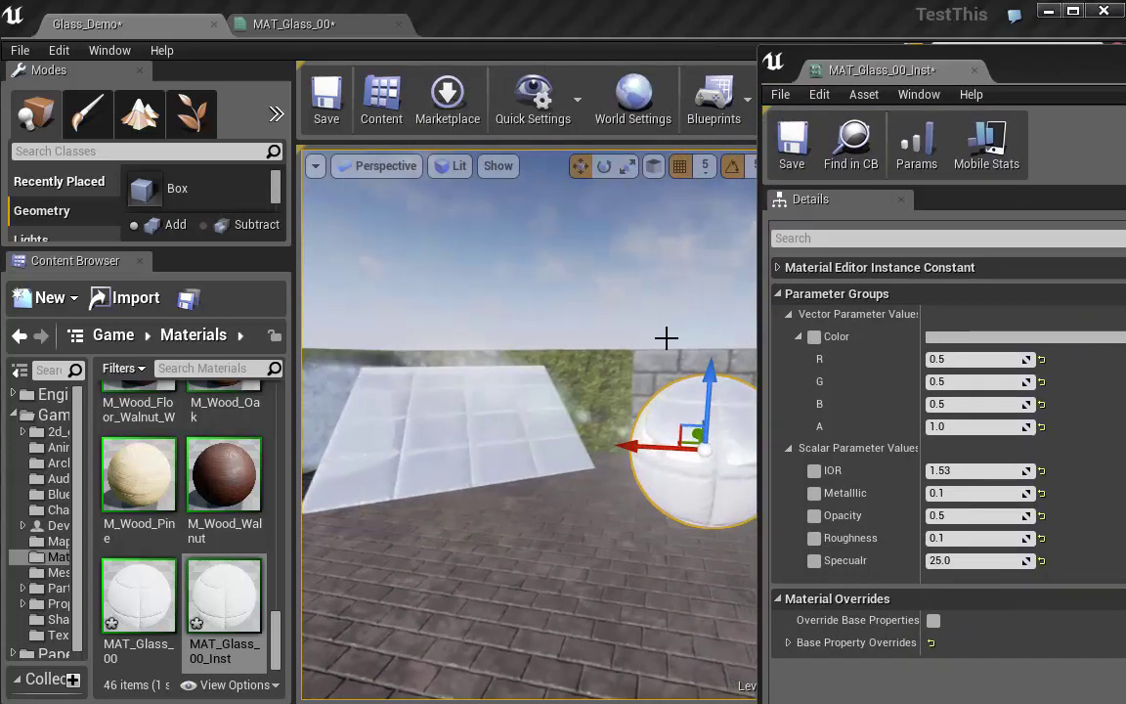
Frame the sphere in an immersive viewport with game view on, keeping the instance editor beside it
{"action": "right_click_drag", "start_coordinate": [628, 286], "coordinate": [1095, 371]}
{"action": "key", "text": "F11"}
{"action": "right_click_drag", "start_coordinate": [671, 254], "coordinate": [633, 254]}
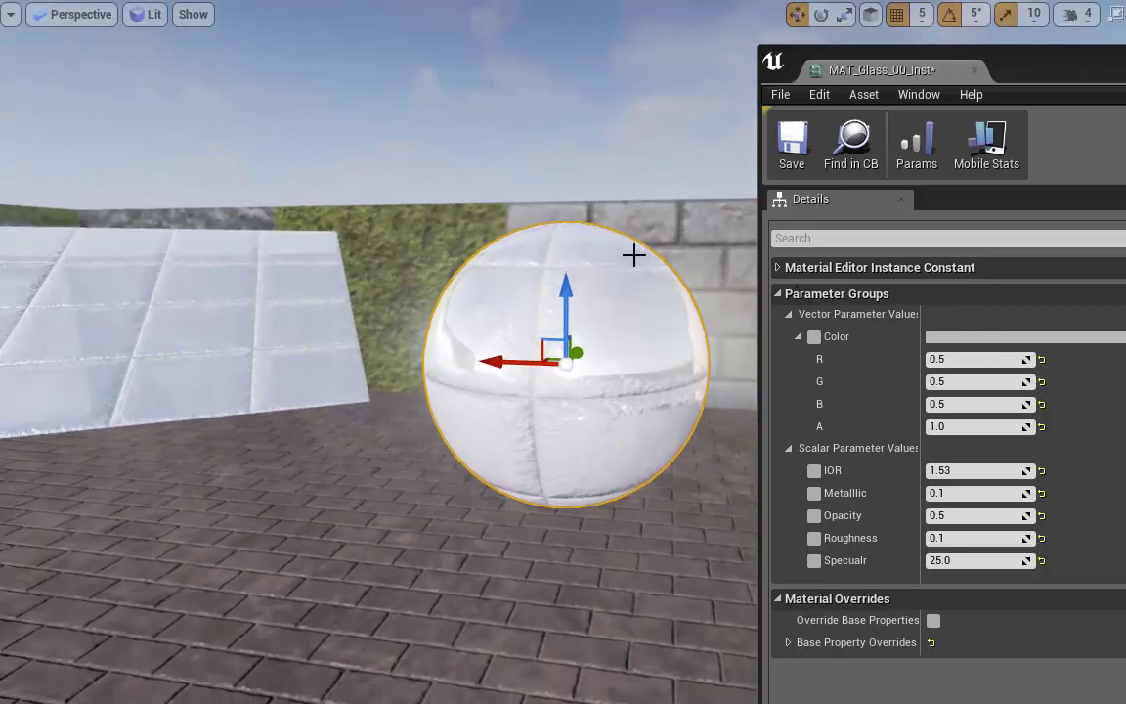
{"action": "key", "text": "g"}
{"action": "left_click_drag", "start_coordinate": [1071, 66], "coordinate": [1067, 45]}
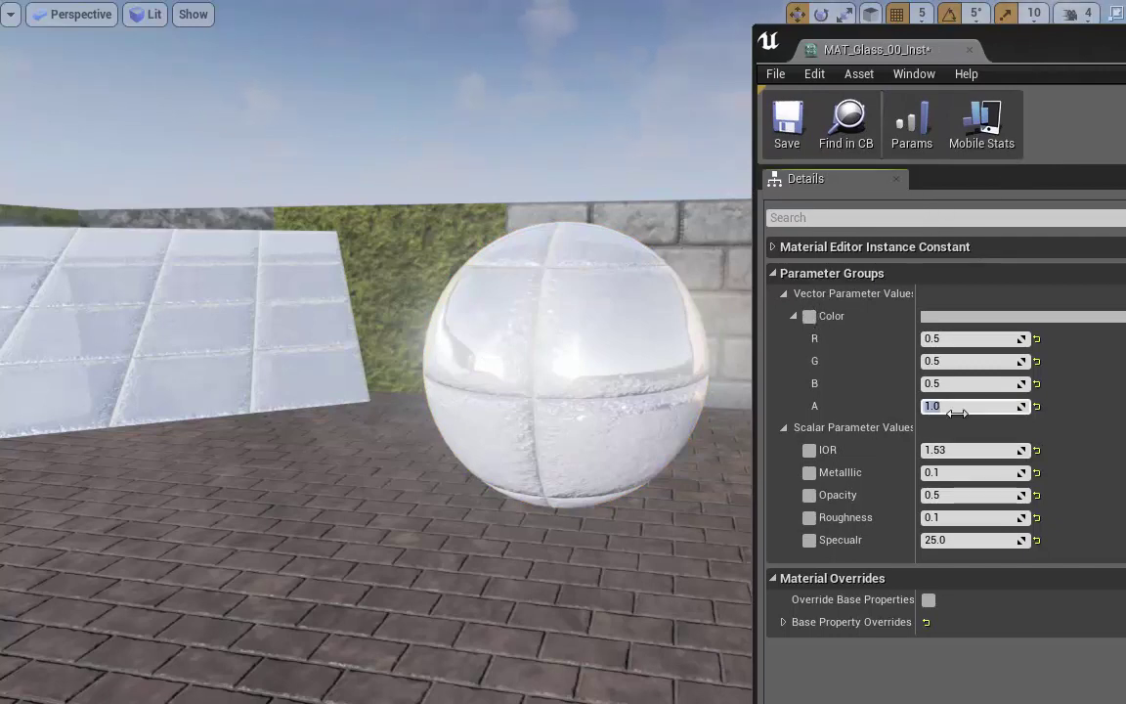
Set the instance's Color alpha to 0 and enable the Color parameter override
{"action": "type", "text": "0"}
{"action": "key", "text": "Return"}
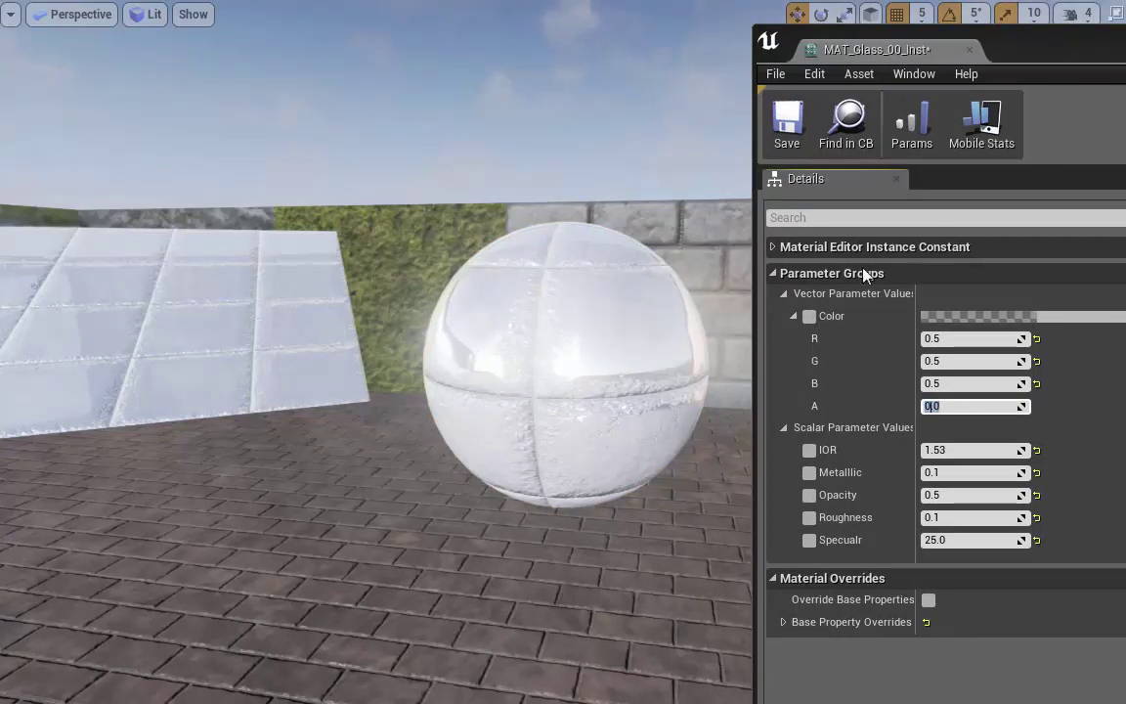
{"action": "left_click", "coordinate": [809, 316]}
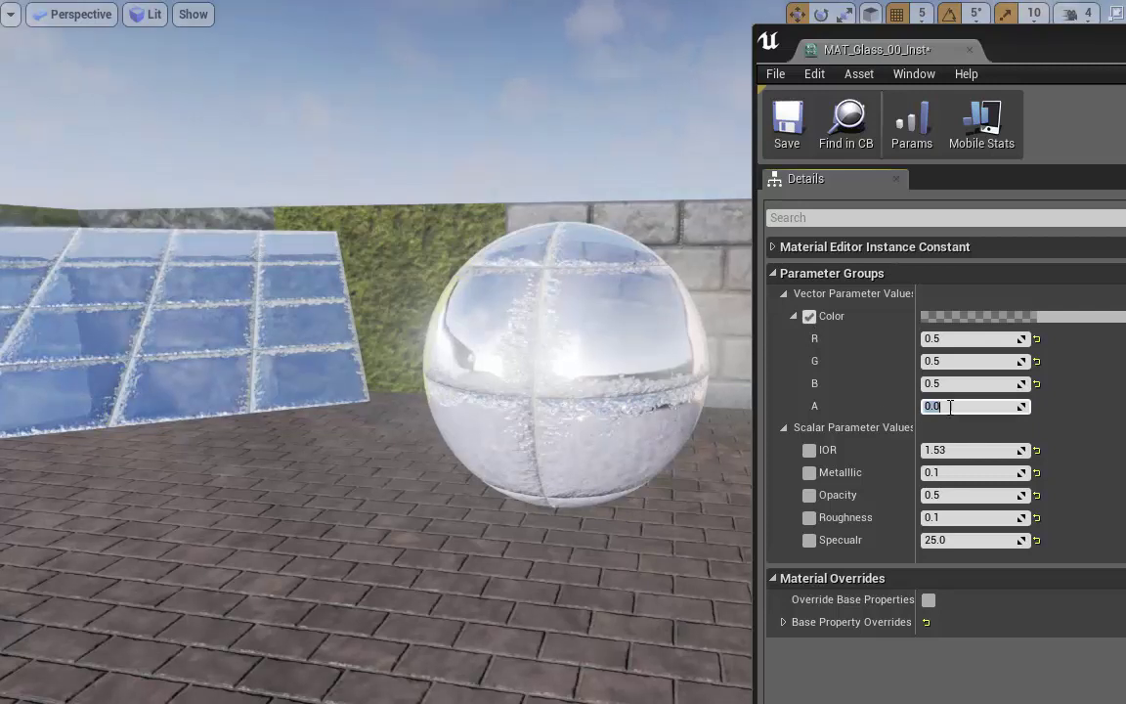
Try Color alpha values of 1 and 16, ending at 1
{"action": "type", "text": "1"}
{"action": "key", "text": "Return"}
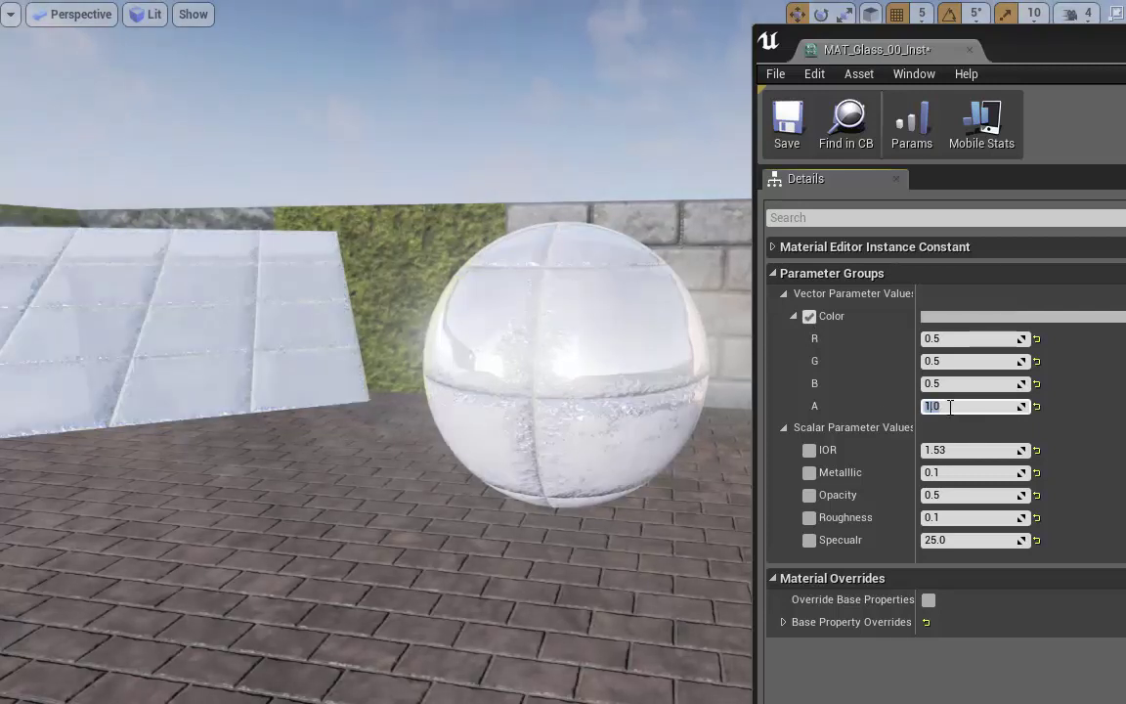
{"action": "type", "text": "16"}
{"action": "key", "text": "Return"}
{"action": "type", "text": "1"}
{"action": "key", "text": "Return"}
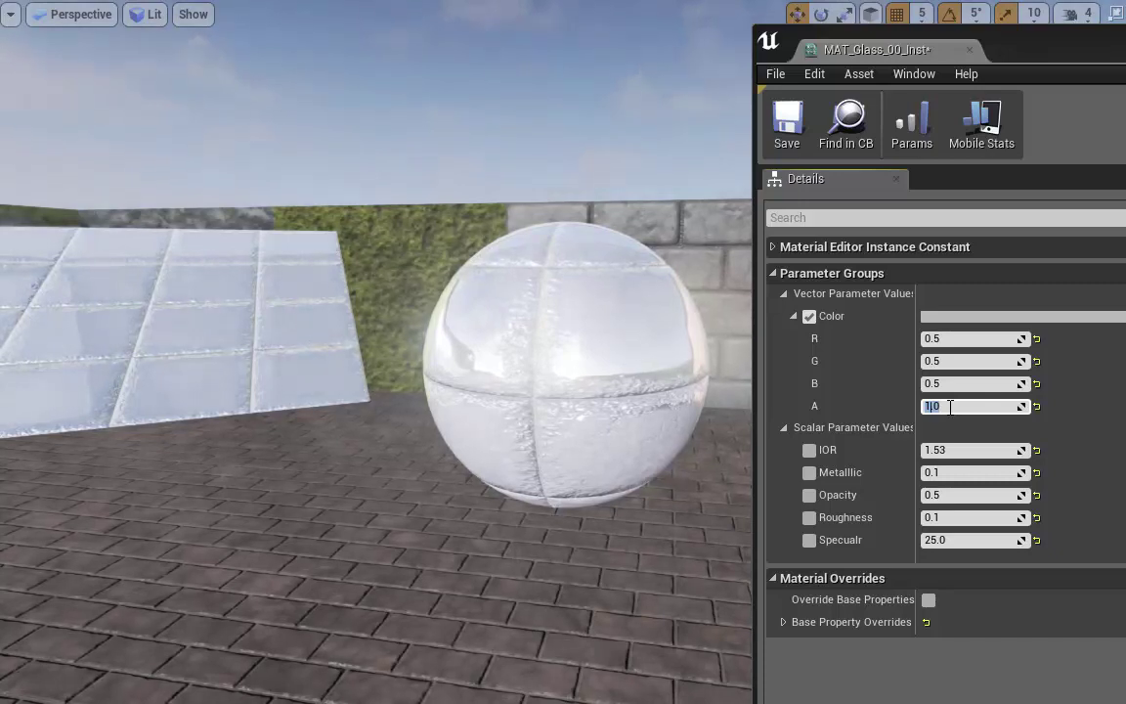
Set the Color parameter's R, G and B values to 0.1
{"action": "left_click", "coordinate": [965, 339]}
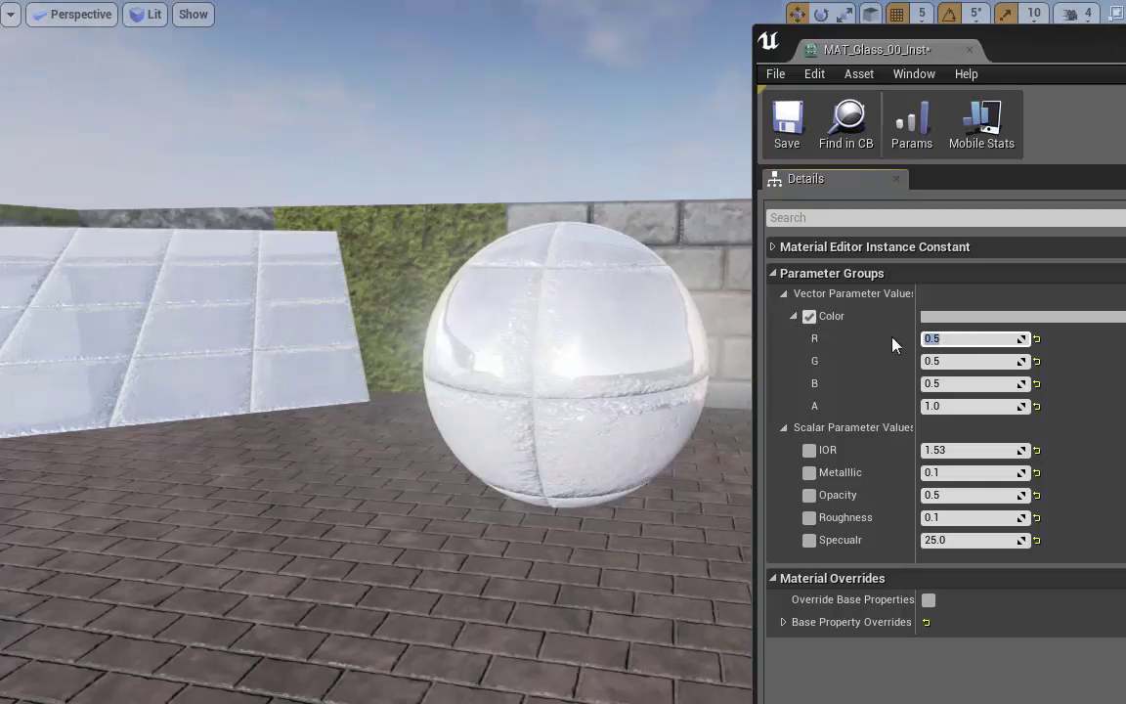
{"action": "type", "text": "1"}
{"action": "key", "text": "Tab"}
{"action": "type", "text": ".1"}
{"action": "key", "text": "Tab"}
{"action": "type", "text": ".1"}
{"action": "key", "text": "Tab"}
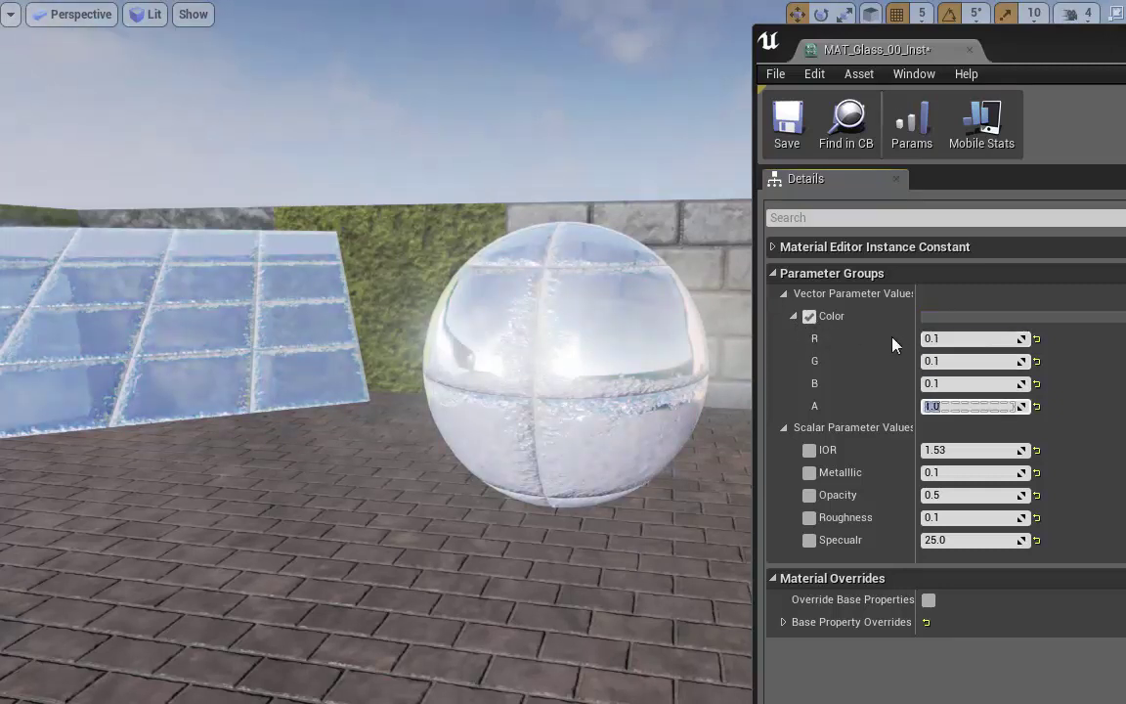
Try a Color alpha of 0.1 and settle on 0.25
{"action": "type", "text": ".1"}
{"action": "key", "text": "Return"}
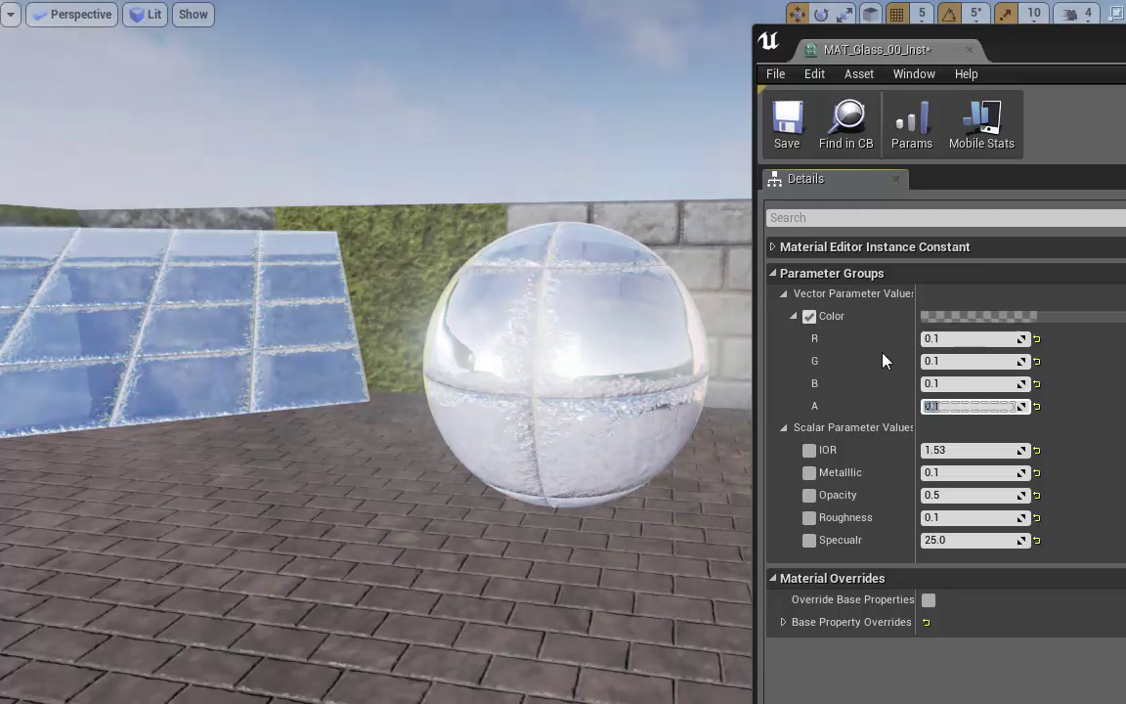
{"action": "type", "text": ".25"}
{"action": "key", "text": "Return"}
Collapse the Color values, enable the overrides for all five scalar parameters, and set Opacity to 0.125
{"action": "left_click", "coordinate": [793, 316]}
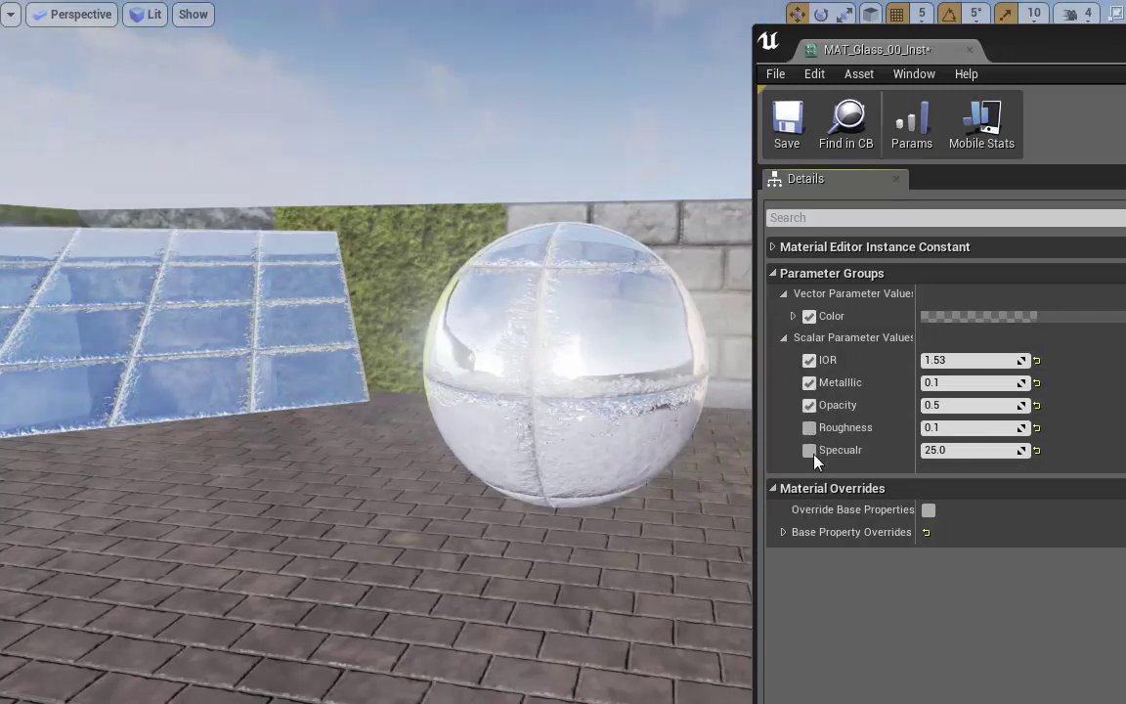
{"action": "left_click", "coordinate": [943, 449]}
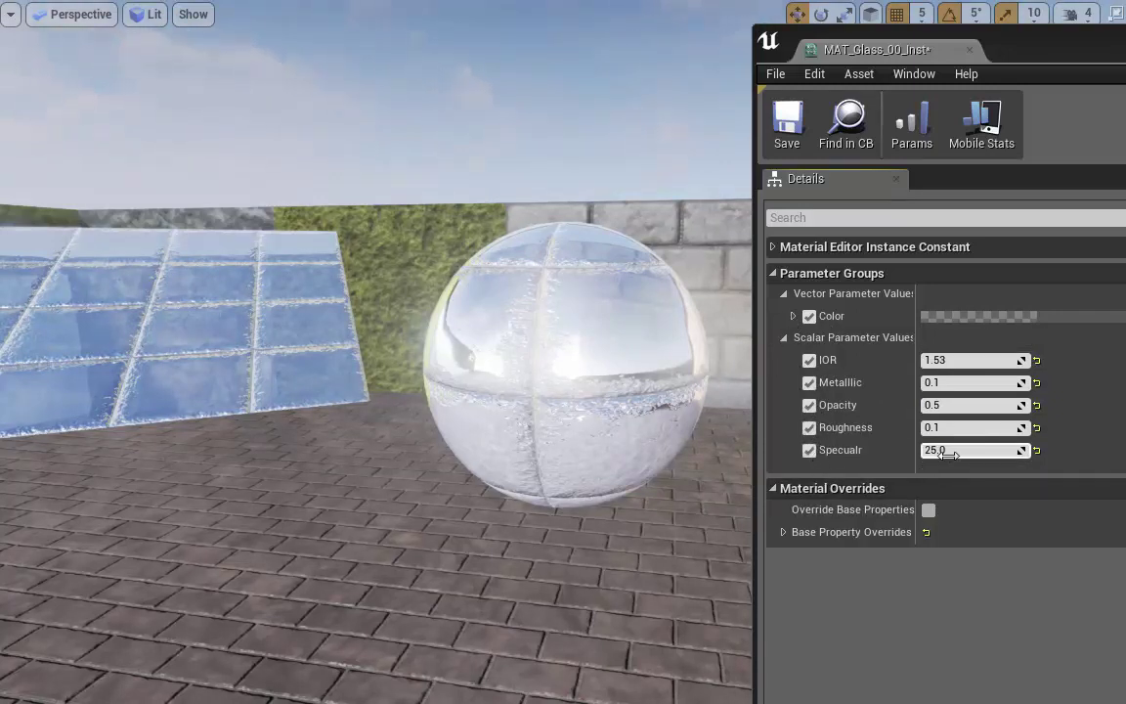
{"action": "left_click", "coordinate": [961, 406]}
{"action": "type", "text": ".125"}
{"action": "key", "text": "Return"}
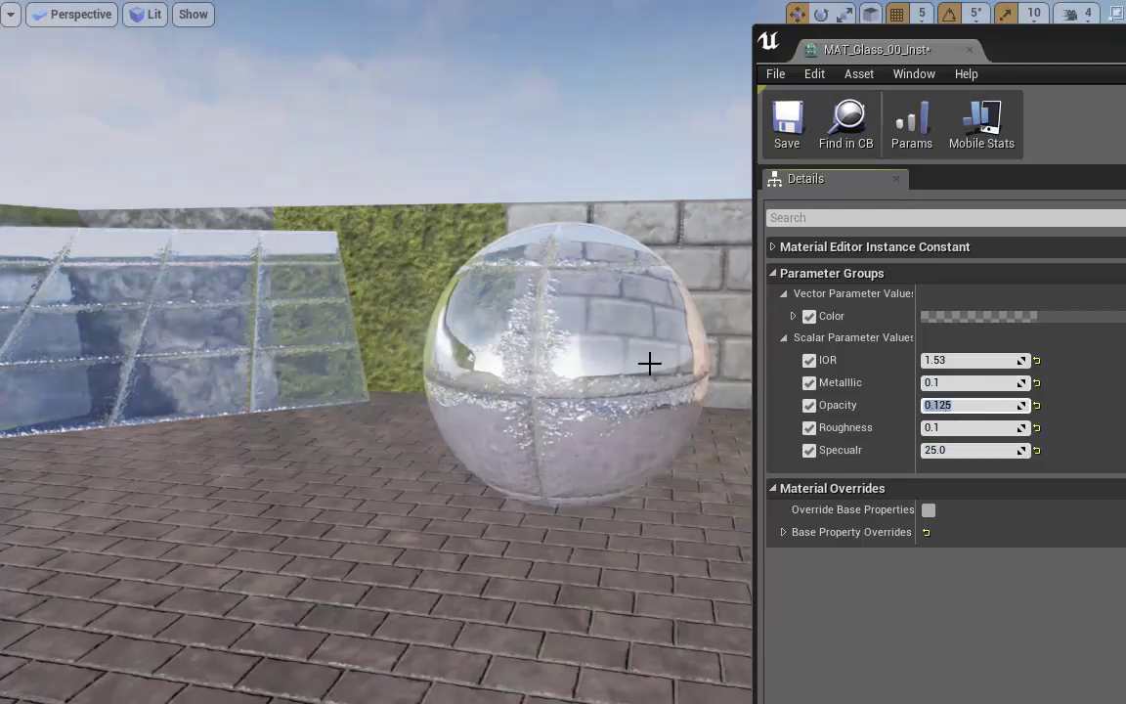
Try a Specualr value of 50 on the glass sphere and restore it to 25
{"action": "right_click_drag", "start_coordinate": [650, 364], "coordinate": [664, 414]}
{"action": "left_click", "coordinate": [655, 368]}
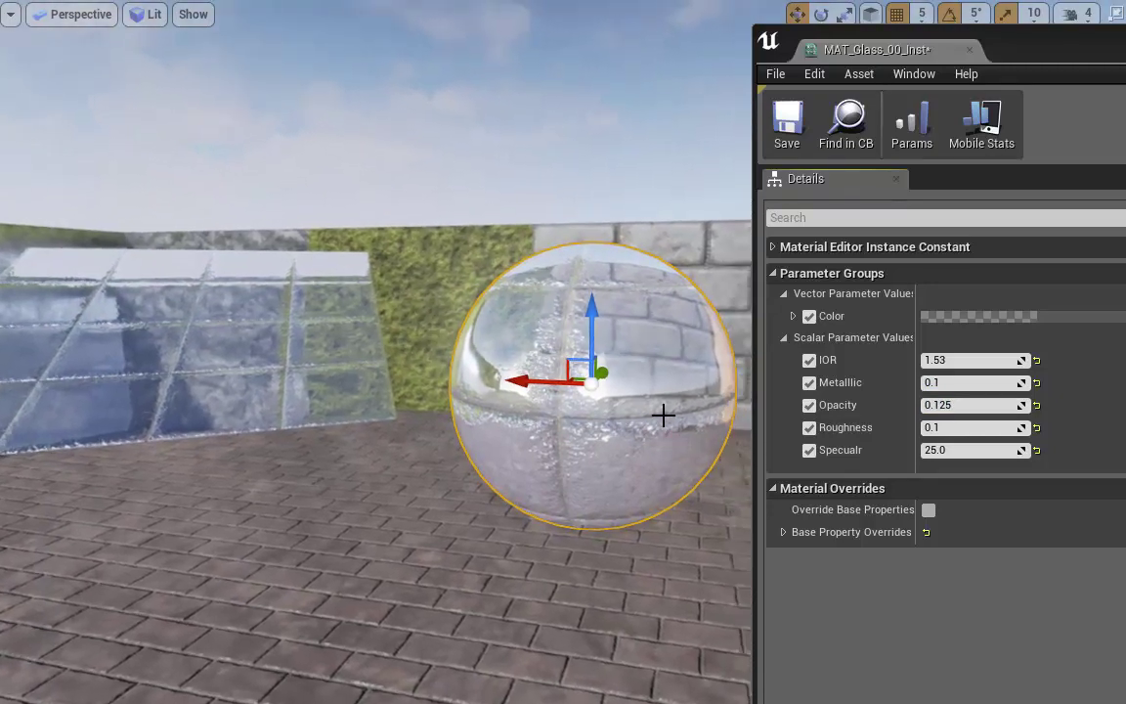
{"action": "left_click", "coordinate": [962, 449]}
{"action": "type", "text": "50"}
{"action": "key", "text": "Return"}
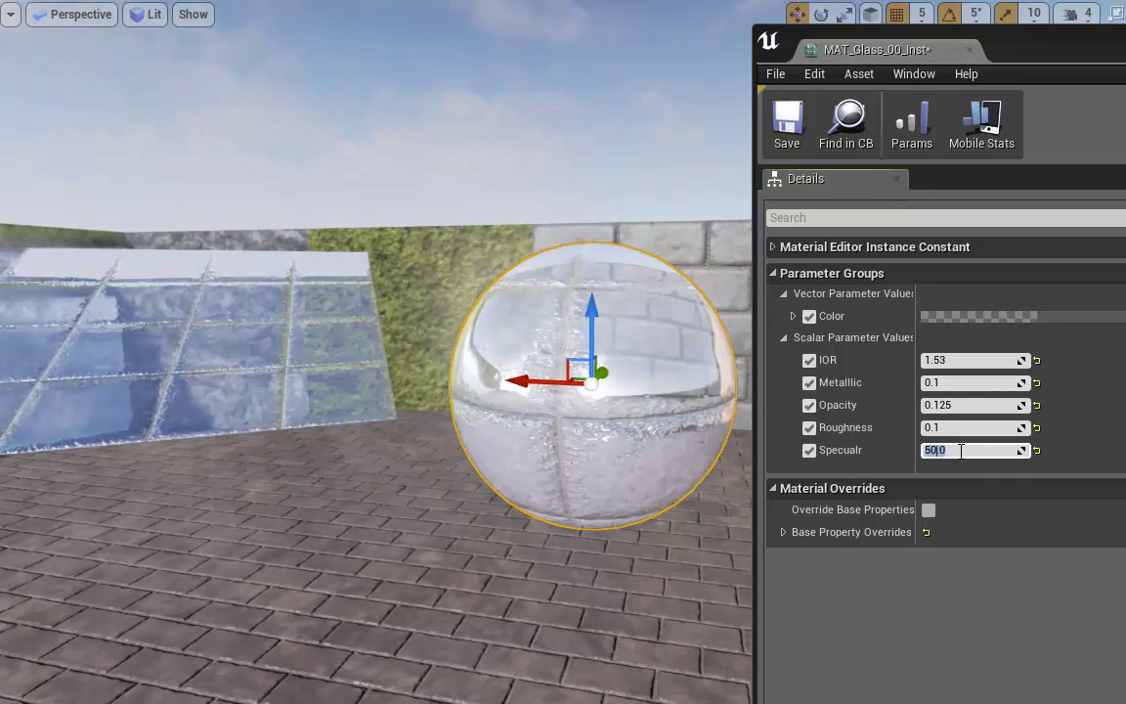
{"action": "type", "text": "25"}
{"action": "key", "text": "Return"}
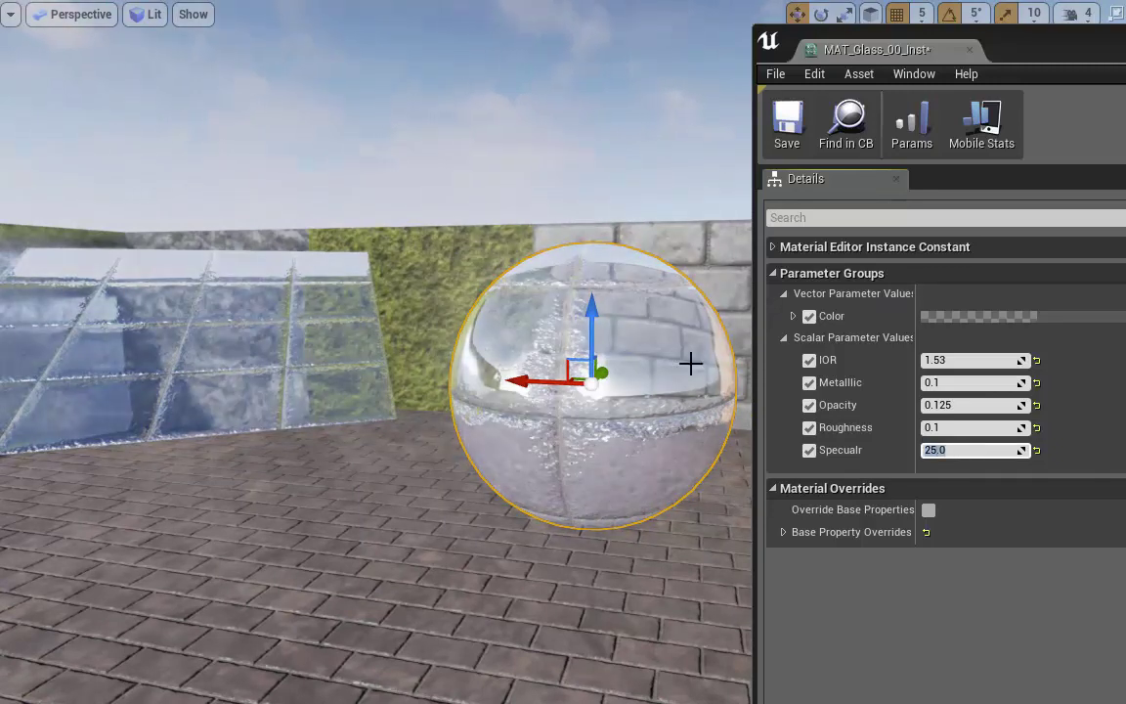
Hide the editor overlays with game view and try Specualr values of 0 and 50 on the glass
{"action": "right_click_drag", "start_coordinate": [699, 246], "coordinate": [707, 239]}
{"action": "key", "text": "g"}
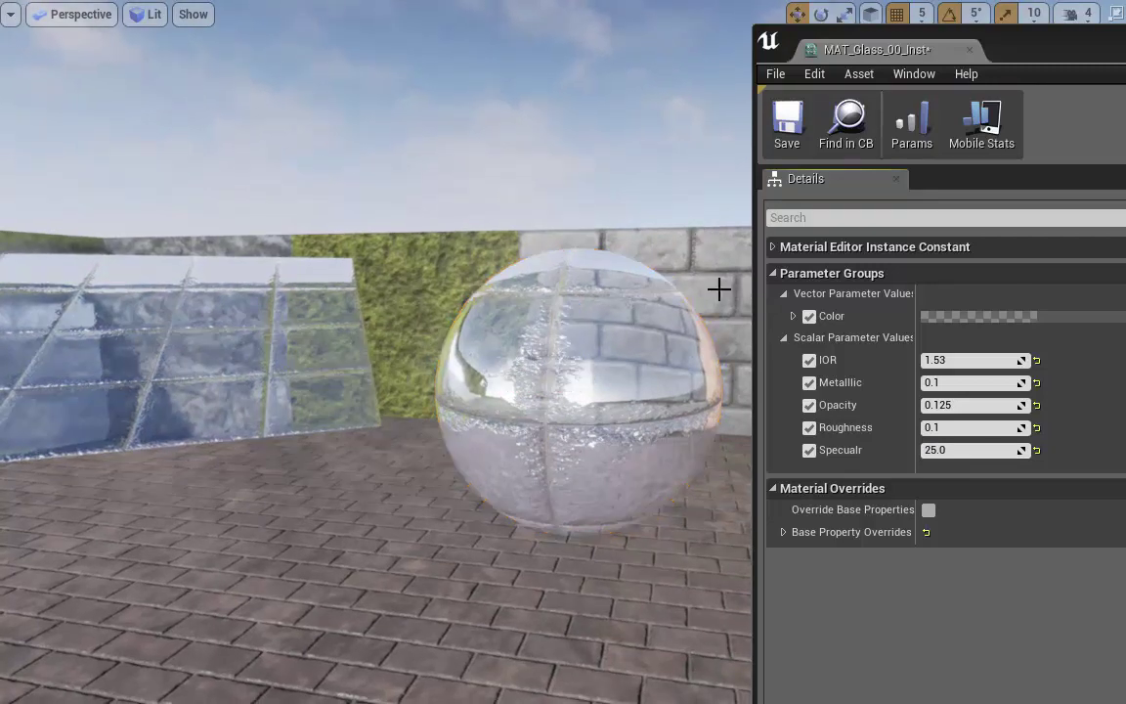
{"action": "left_click", "coordinate": [957, 452]}
{"action": "type", "text": "0"}
{"action": "key", "text": "Return"}
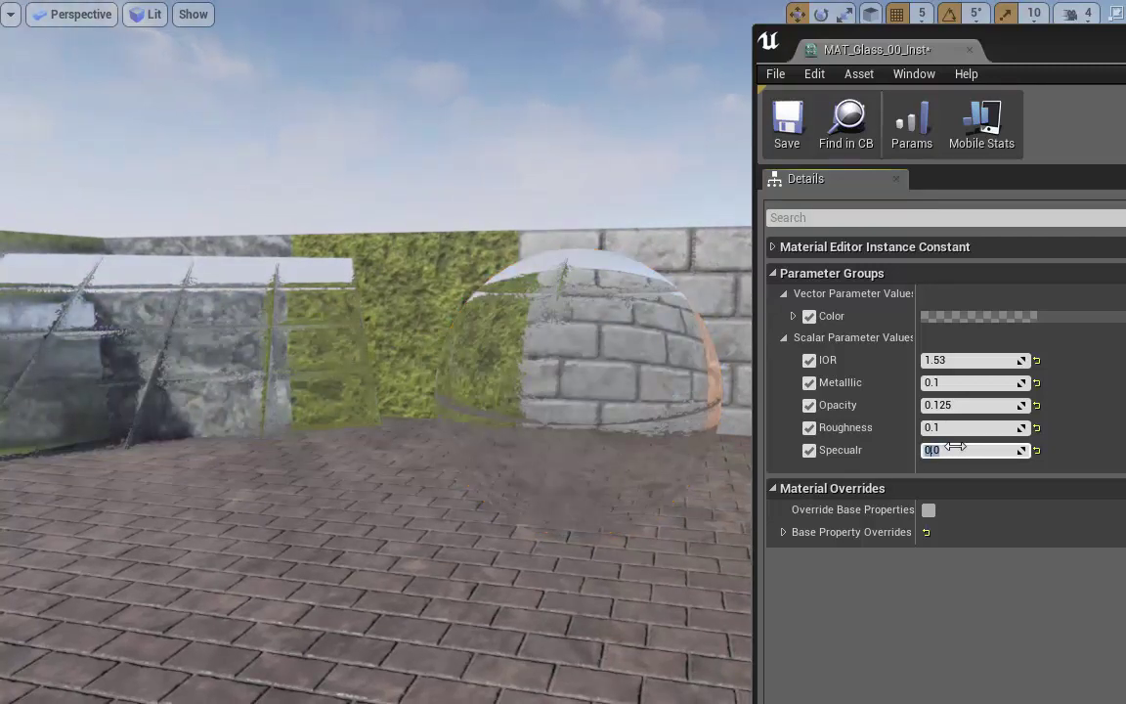
{"action": "type", "text": "50"}
{"action": "key", "text": "Return"}
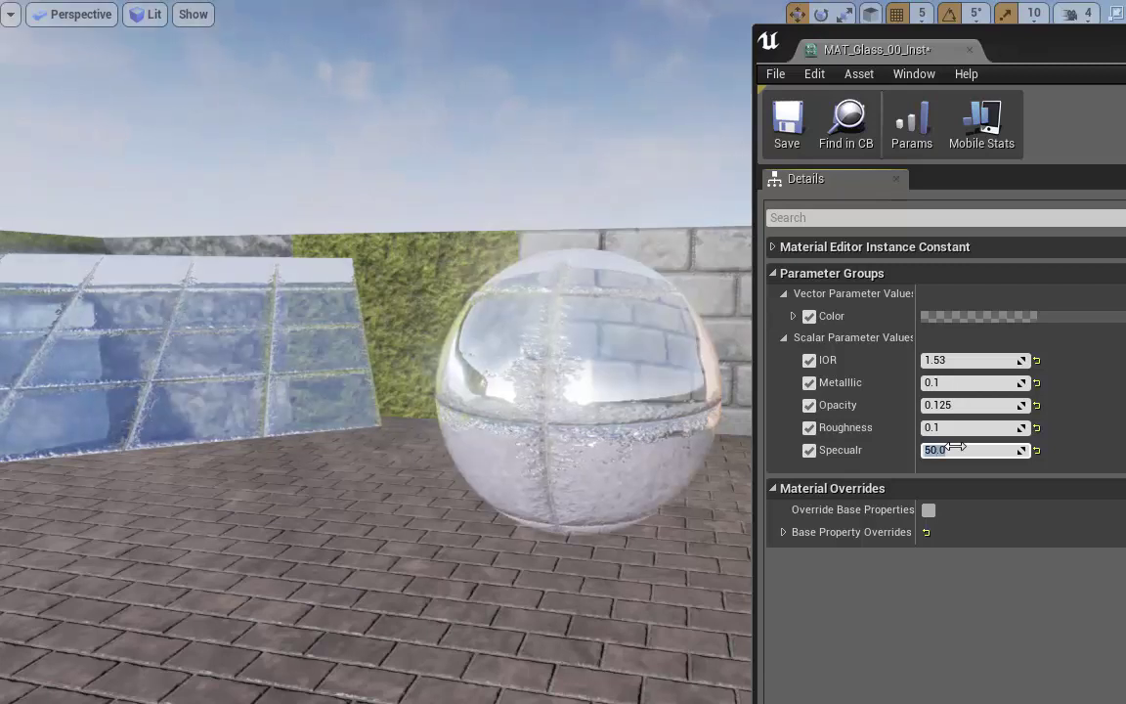
Try a Metalllic value of 1 on the glass instance and set Specualr to 0
{"action": "left_click", "coordinate": [977, 385]}
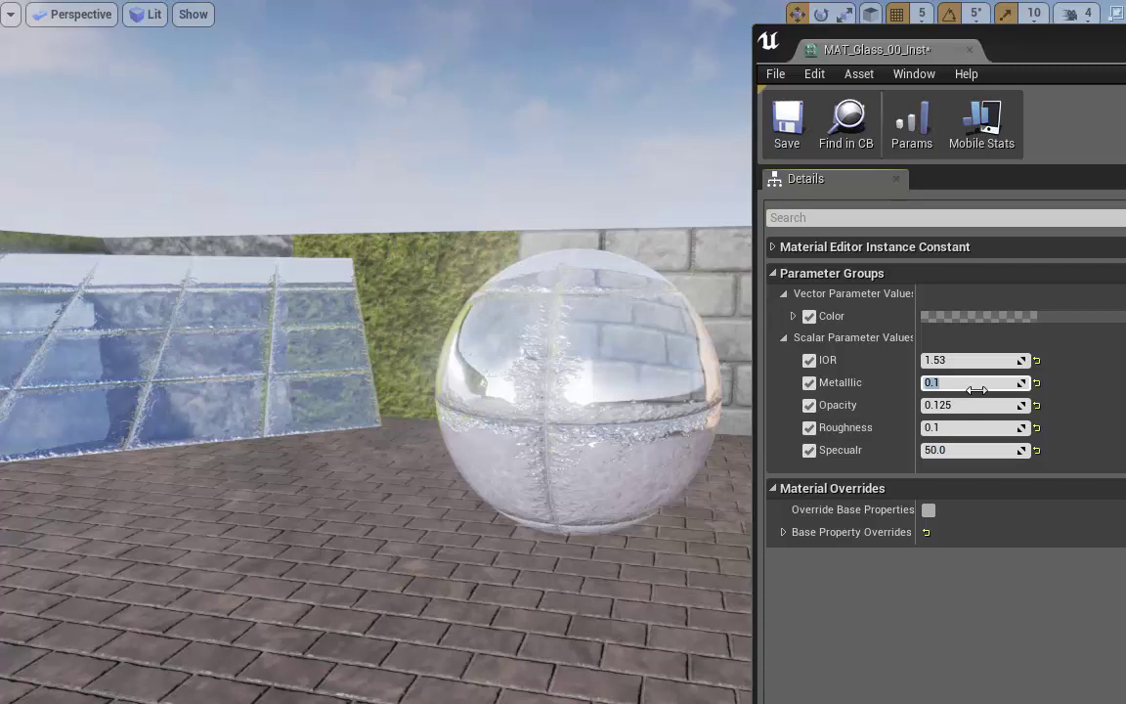
{"action": "key", "text": "Return"}
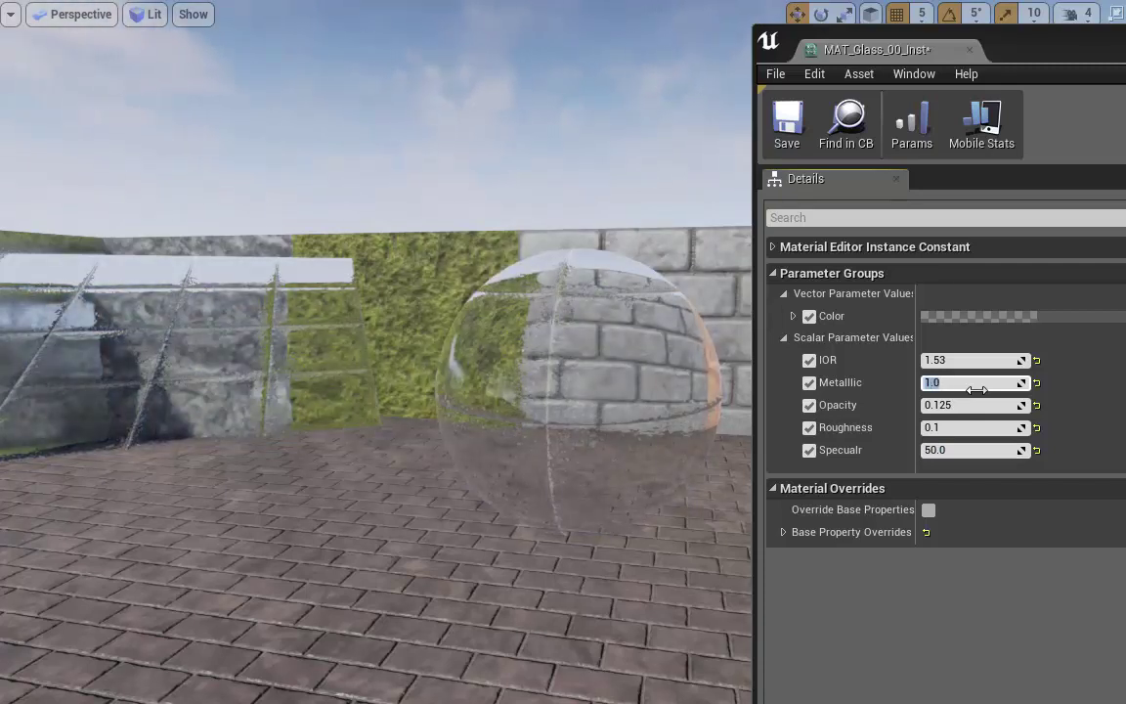
{"action": "left_click", "coordinate": [948, 451]}
{"action": "type", "text": "0"}
{"action": "key", "text": "Return"}
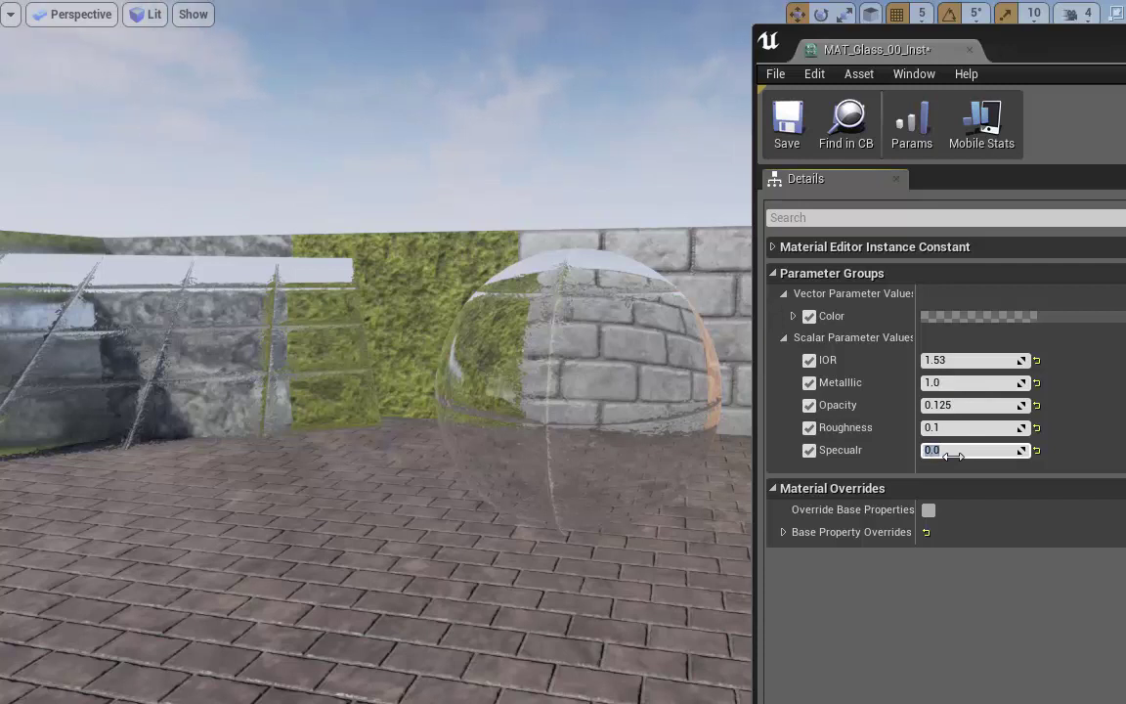
Alternate Metalllic between 0 and 1 to compare the glass, ending on 1
{"action": "left_click", "coordinate": [958, 383]}
{"action": "type", "text": "0"}
{"action": "key", "text": "Return"}
{"action": "type", "text": "1"}
{"action": "key", "text": "Return"}
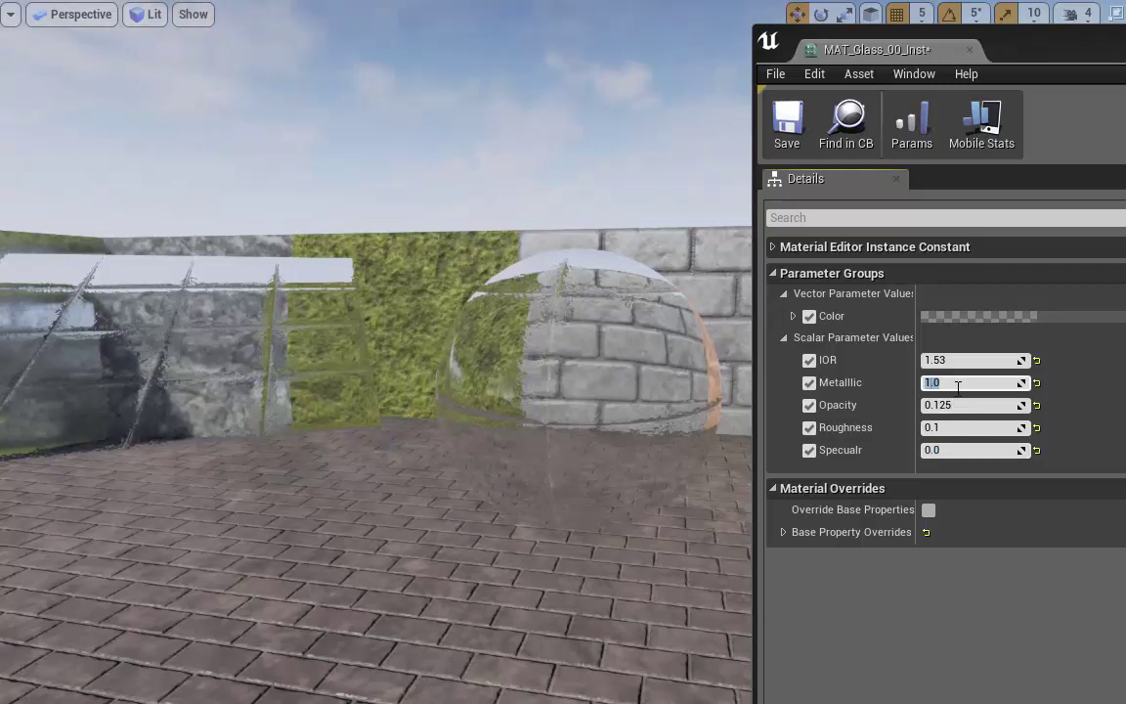
{"action": "type", "text": "0"}
{"action": "key", "text": "Return"}
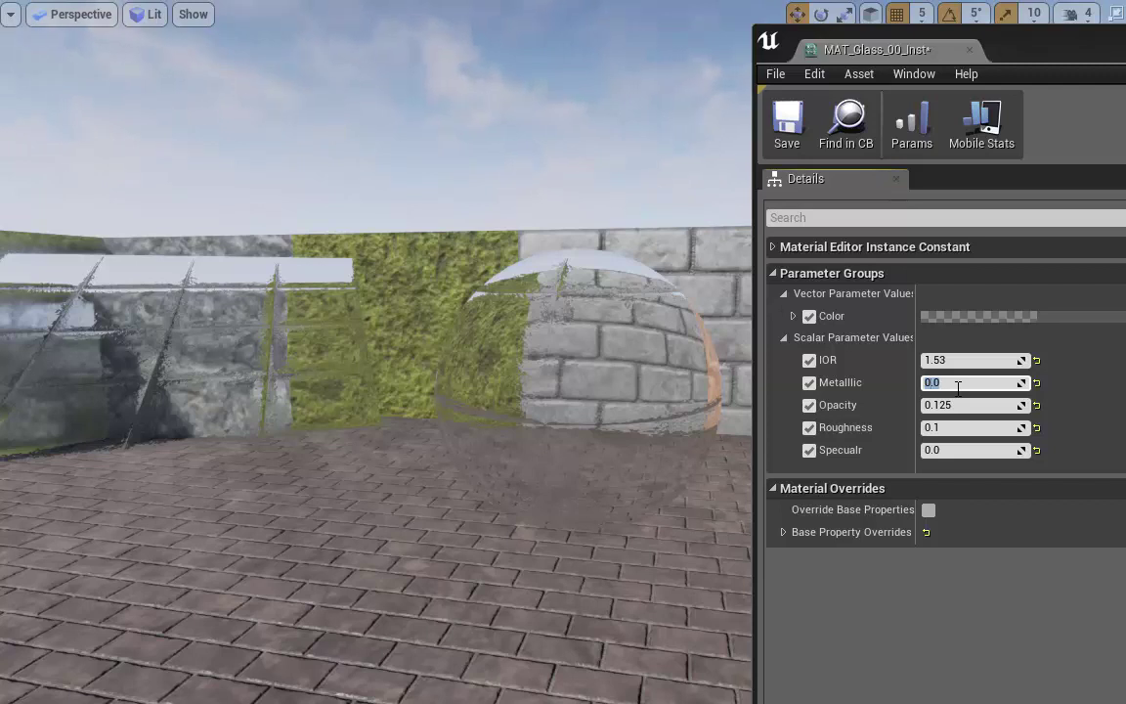
{"action": "type", "text": "1"}
{"action": "key", "text": "Return"}
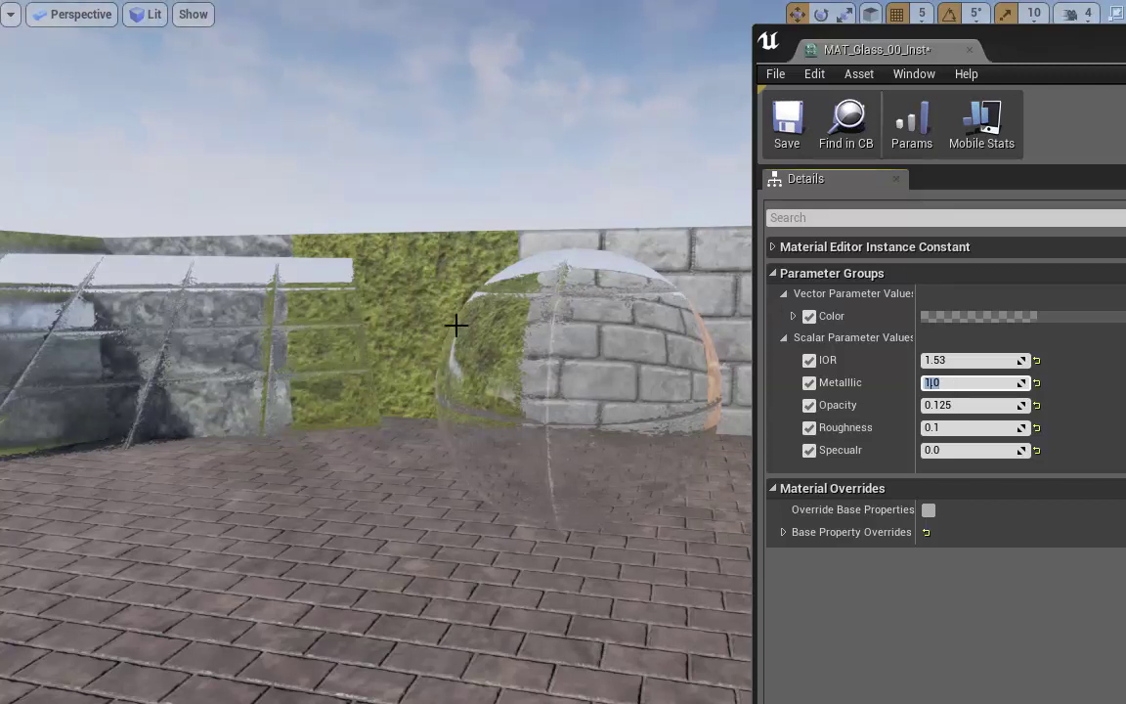
Try Specualr at 25 and 50, and set Metalllic to 0.5
{"action": "left_click", "coordinate": [940, 449]}
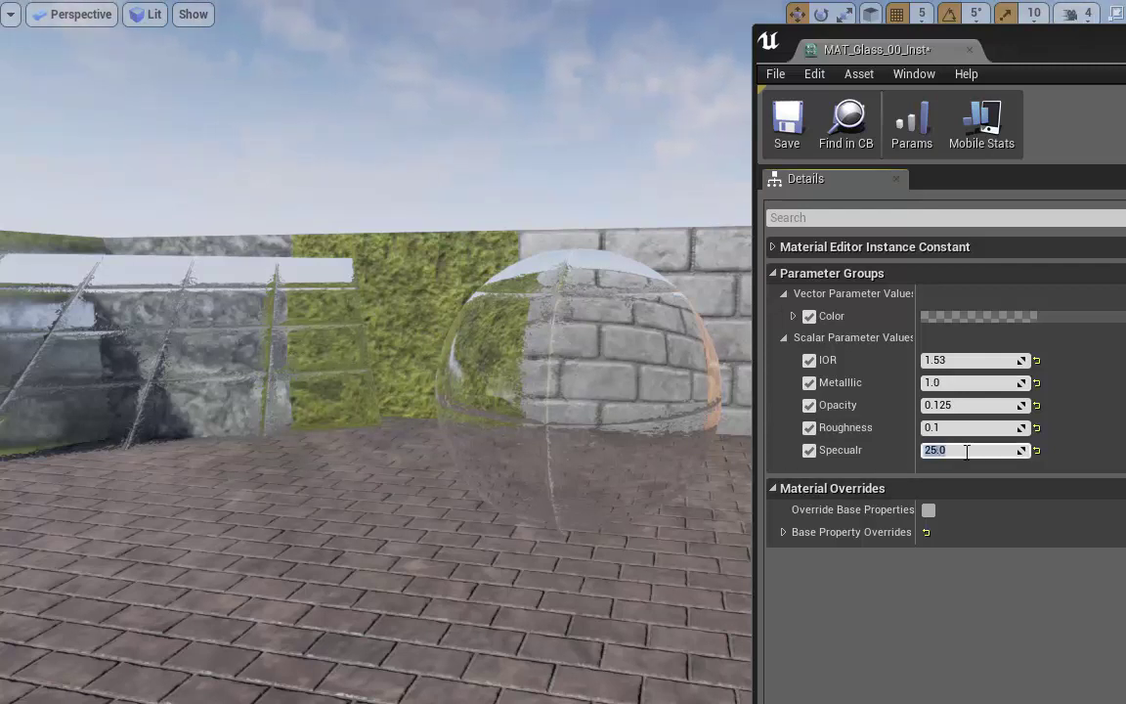
{"action": "type", "text": "50.0"}
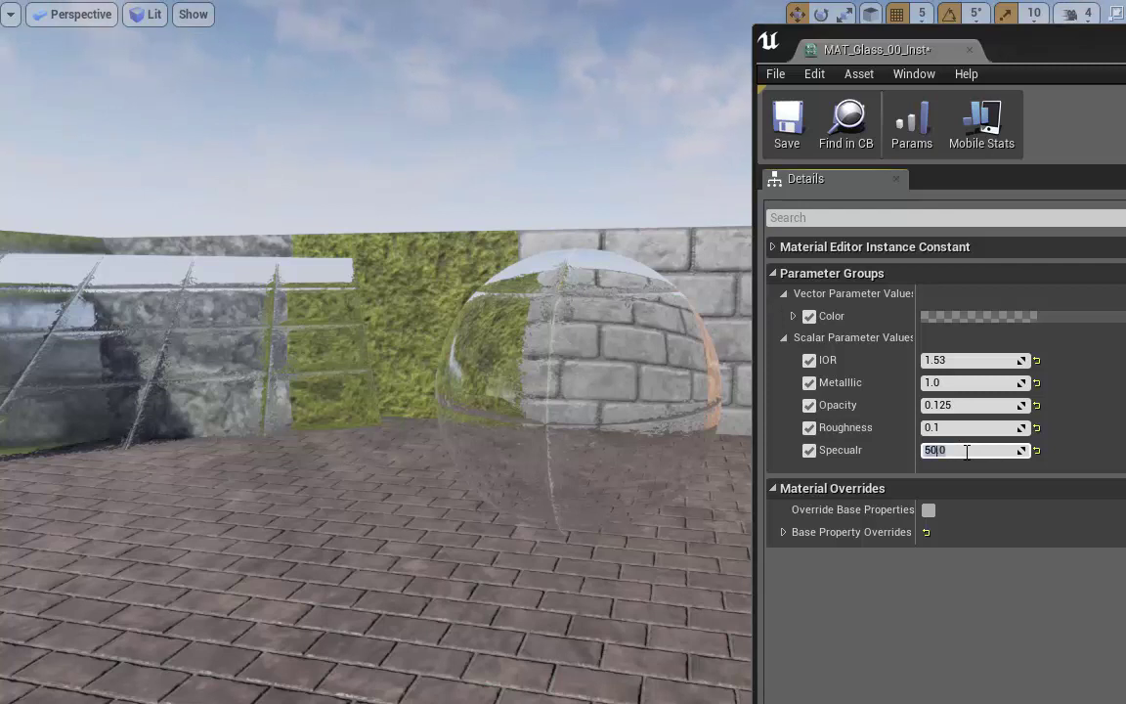
{"action": "left_click", "coordinate": [943, 382]}
{"action": "key", "text": "Return"}
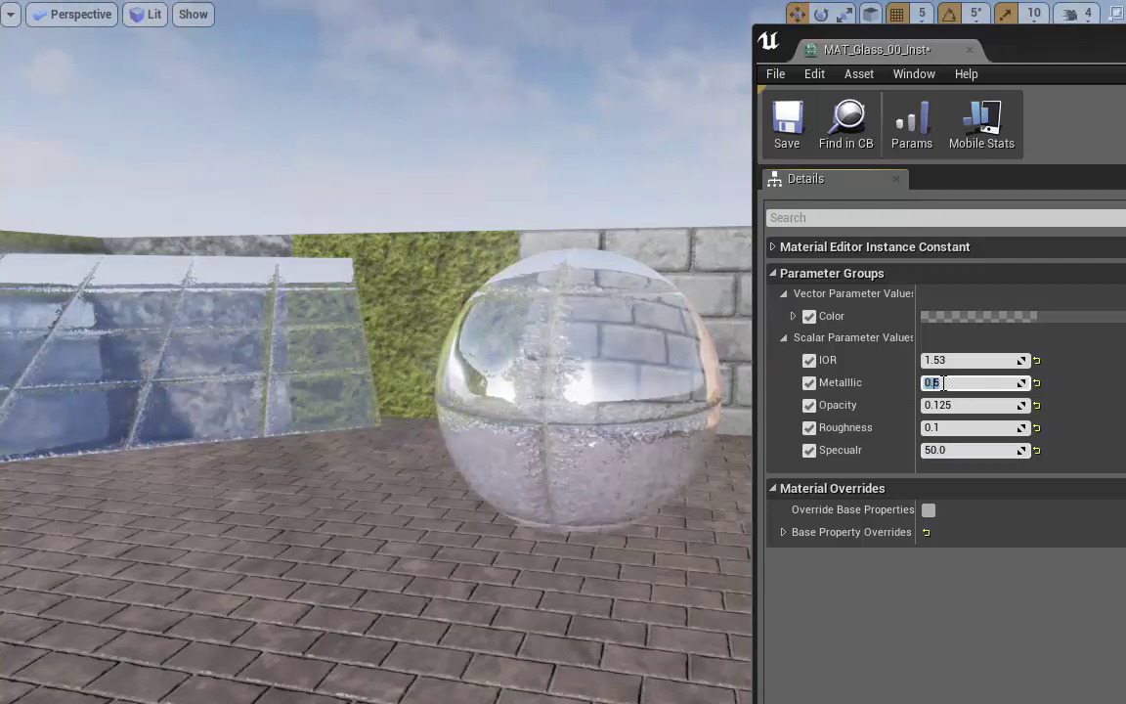
Compare Metalllic values of 1 and 0.5 on the glass, and settle on 0.89
{"action": "type", "text": "1.0"}
{"action": "key", "text": "Return"}
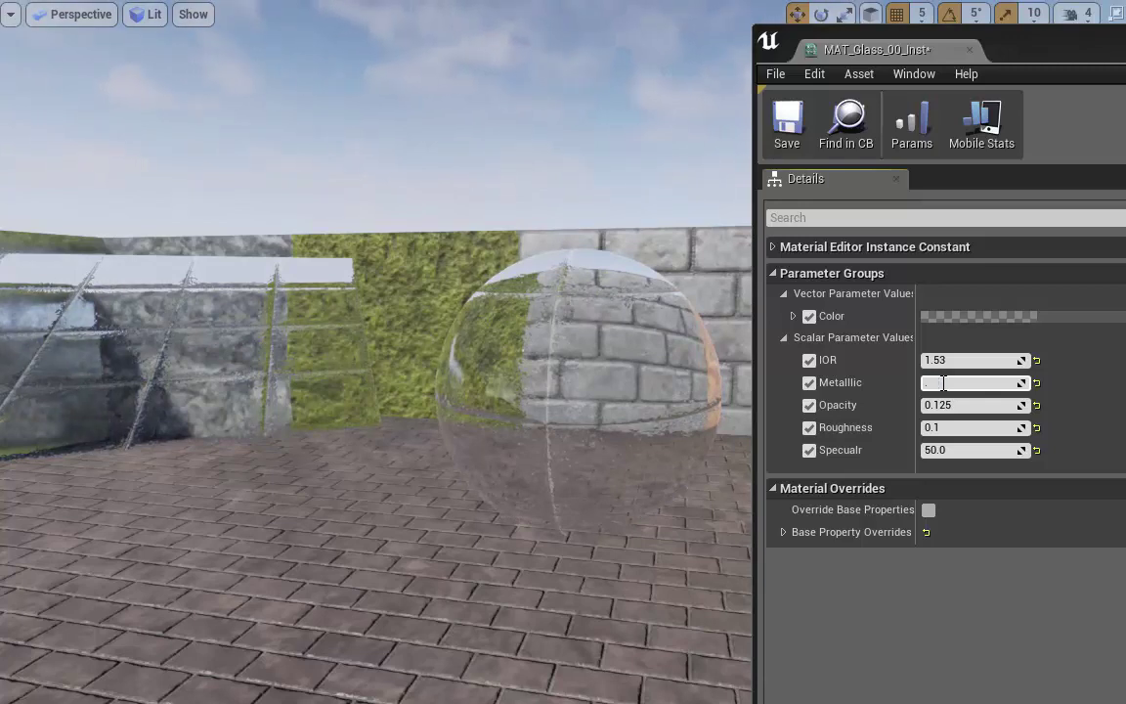
{"action": "key", "text": "Return"}
{"action": "type", "text": ".5"}
{"action": "key", "text": "Return"}
{"action": "type", "text": "."}
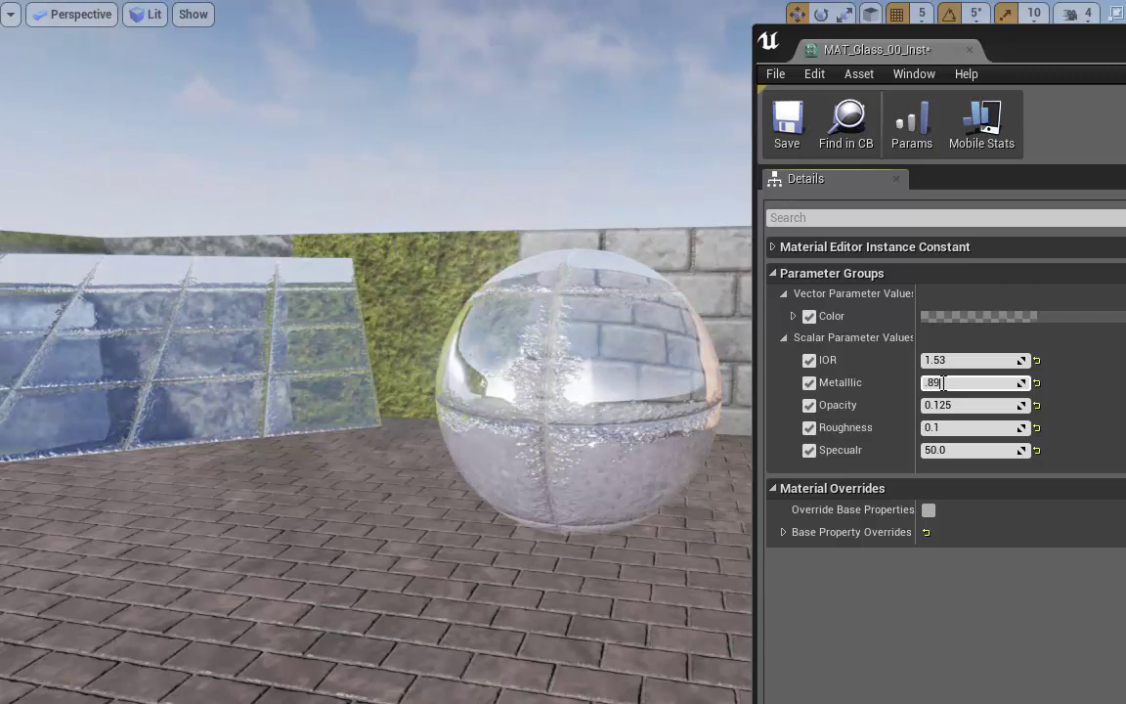
{"action": "key", "text": "Return"}
Try Roughness values of 1, 0 and 0.5 on the glass, and return to 0
{"action": "left_click", "coordinate": [939, 427]}
{"action": "type", "text": "1"}
{"action": "key", "text": "Return"}
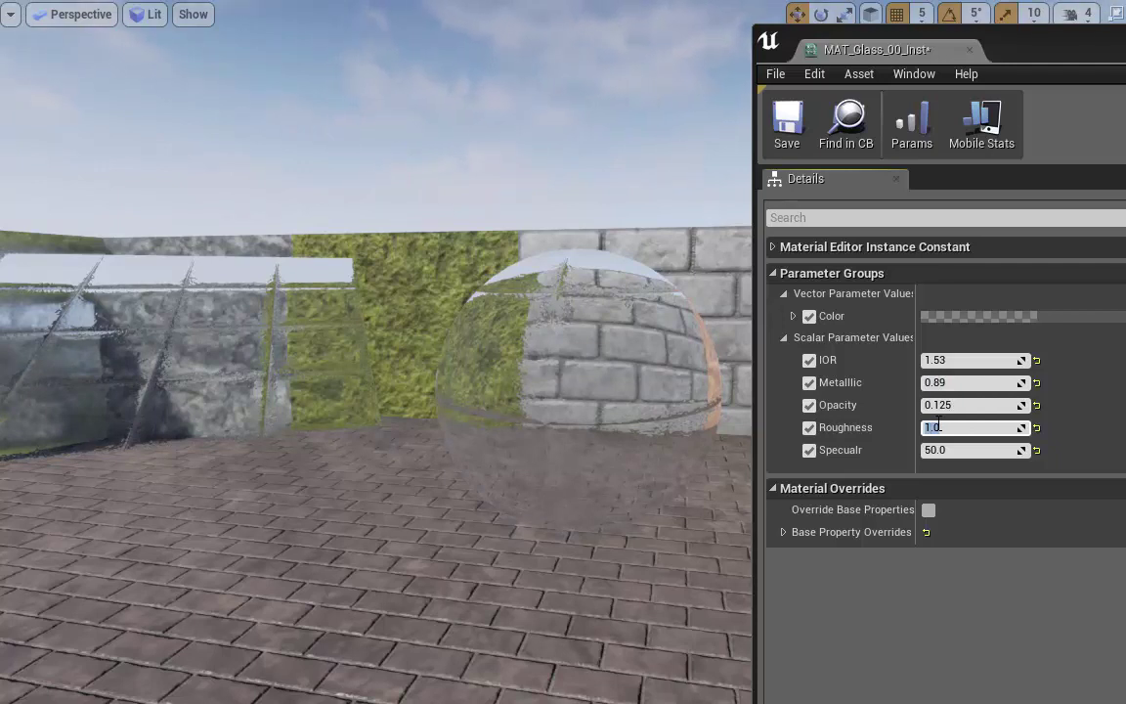
{"action": "type", "text": "0"}
{"action": "key", "text": "Return"}
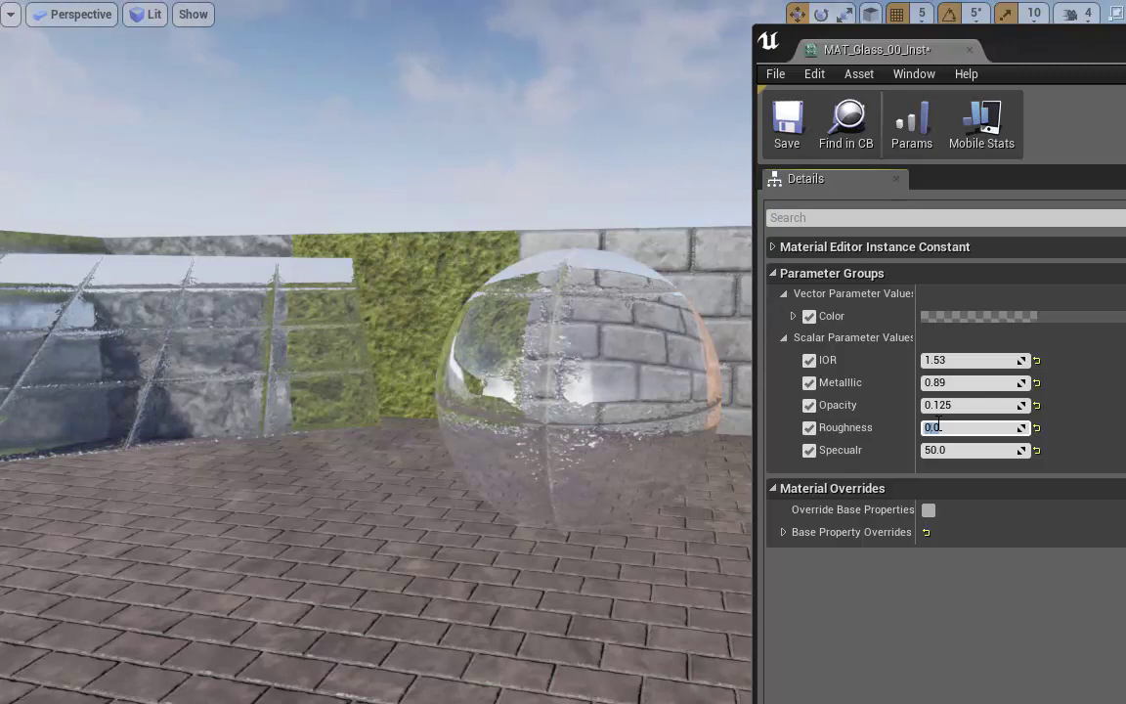
{"action": "type", "text": "0.5"}
{"action": "key", "text": "Return"}
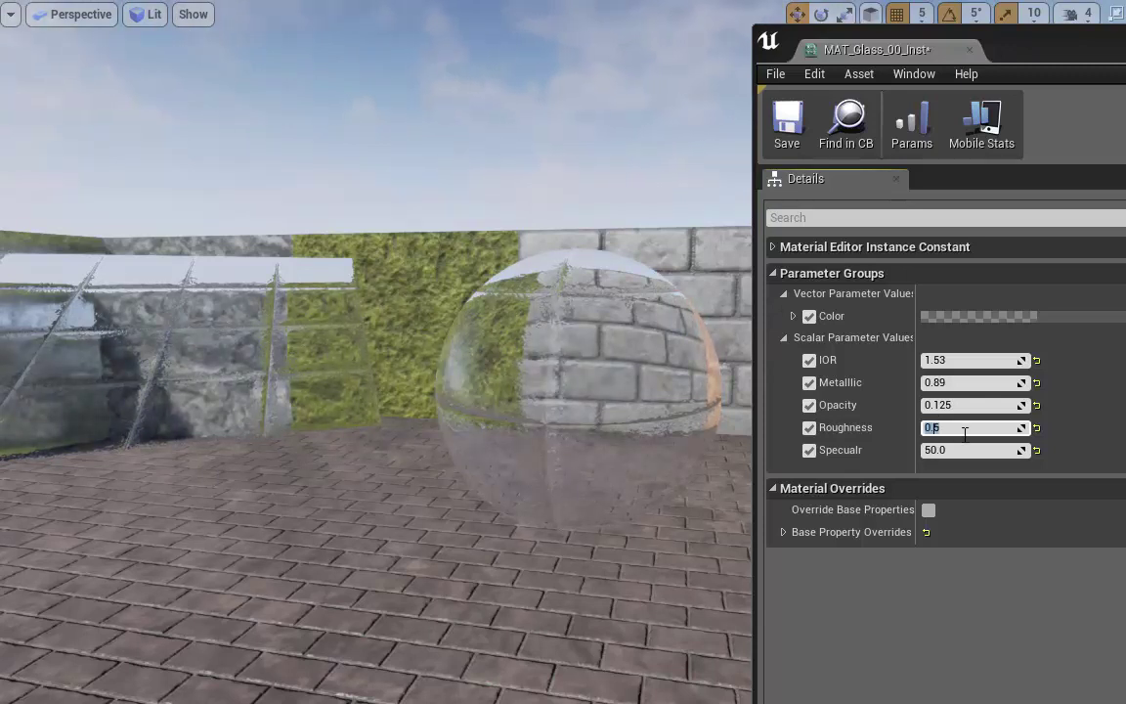
{"action": "type", "text": "0"}
{"action": "key", "text": "Return"}
Set Specualr to 0, compare Metalllic values of 0 and 1, and leave Metalllic at 0
{"action": "left_click", "coordinate": [963, 449]}
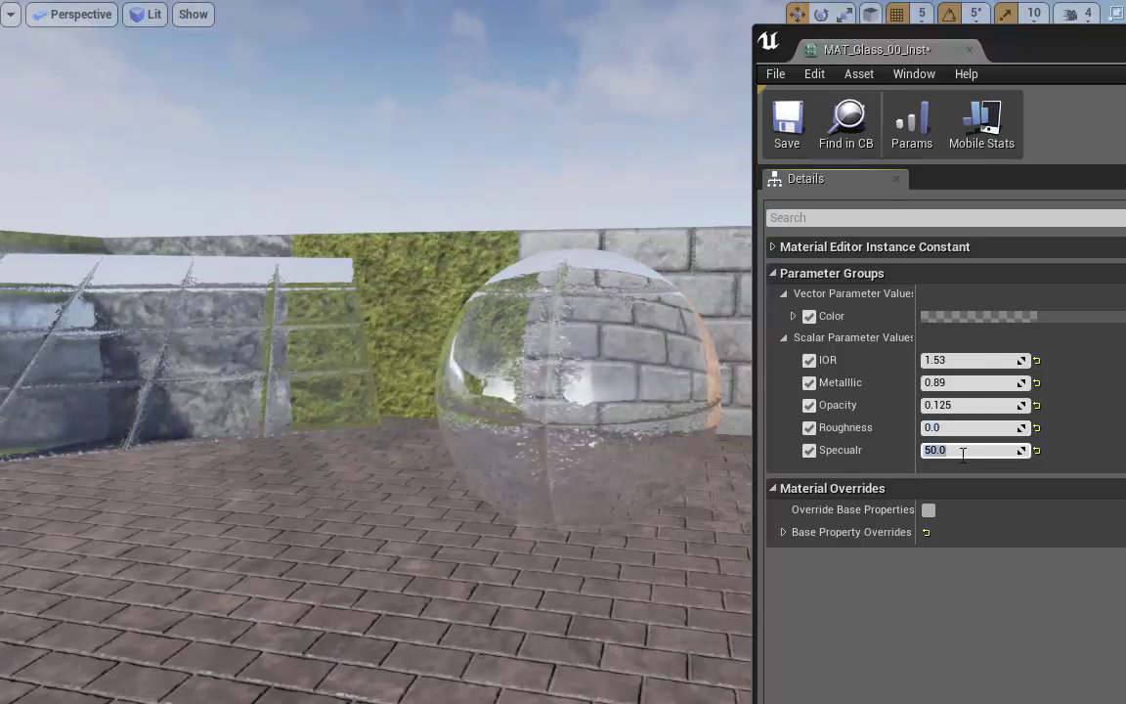
{"action": "type", "text": "0"}
{"action": "key", "text": "Return"}
{"action": "left_click", "coordinate": [983, 382]}
{"action": "type", "text": "0"}
{"action": "key", "text": "Return"}
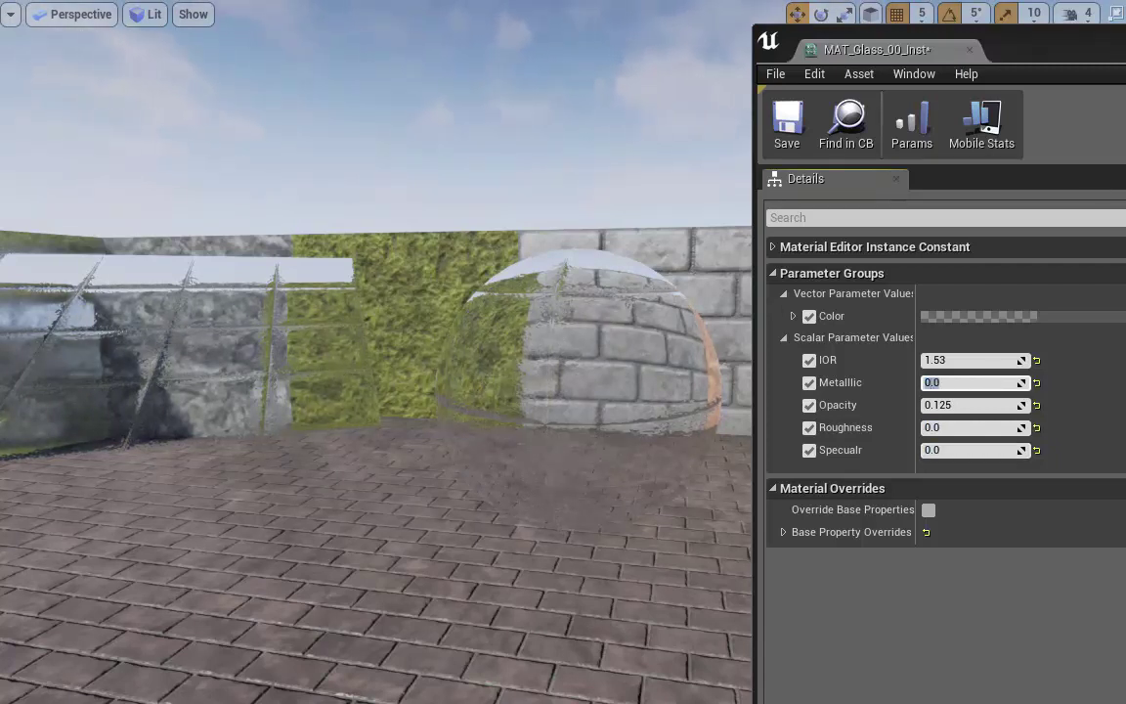
{"action": "key", "text": "Return"}
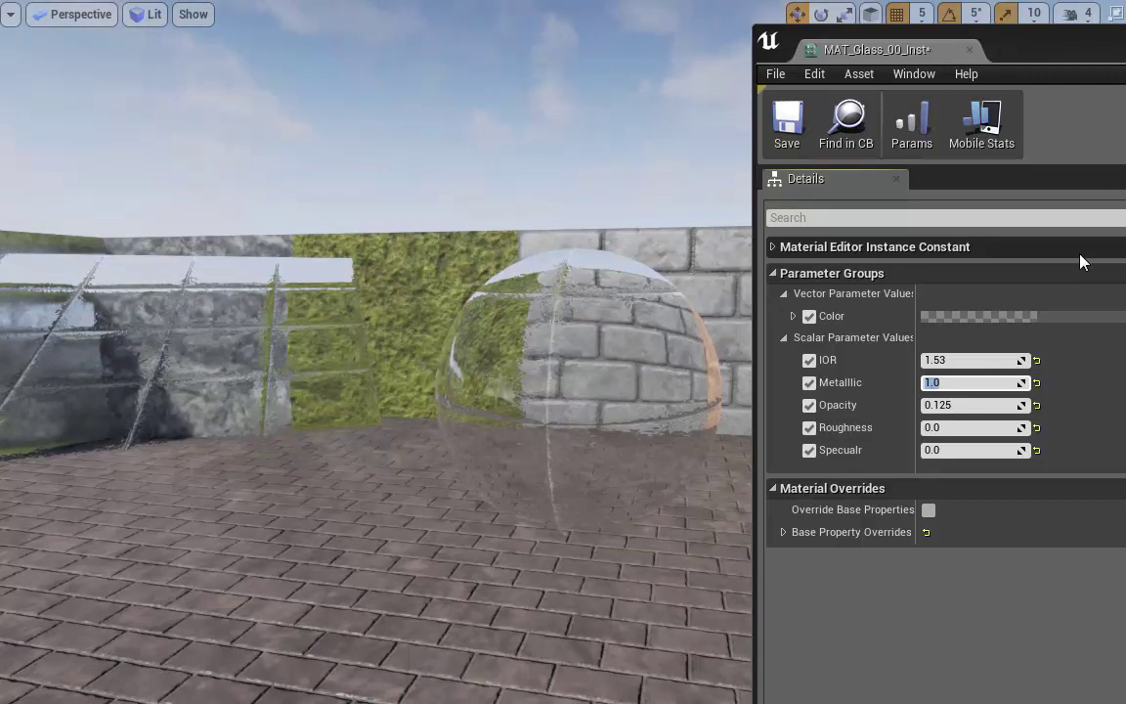
{"action": "type", "text": "0"}
{"action": "key", "text": "Return"}
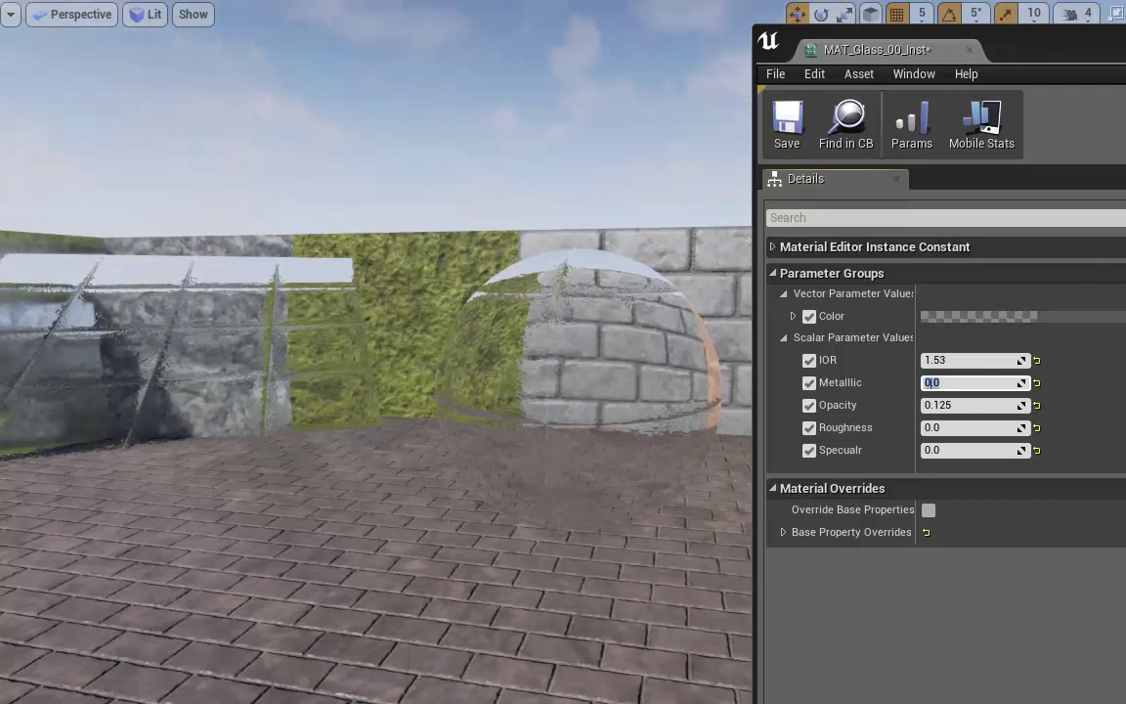
Set Roughness to 1, try a Specualr value of 50, and settle on 25
{"action": "left_click", "coordinate": [948, 427]}
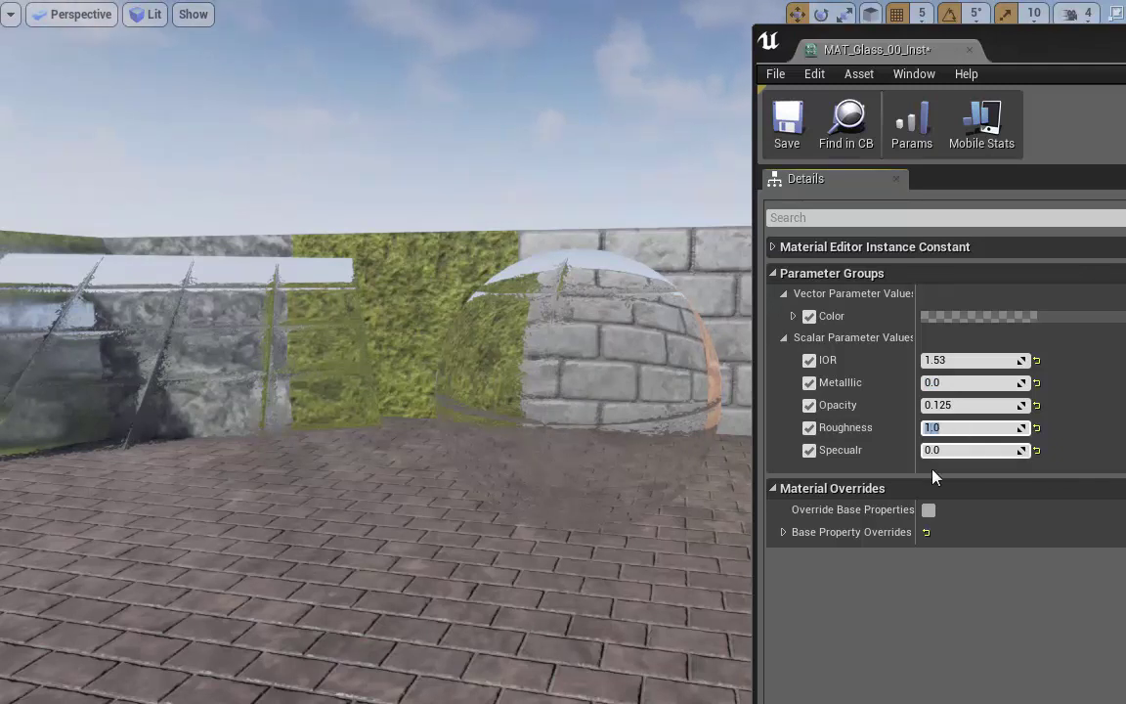
{"action": "left_click", "coordinate": [945, 447]}
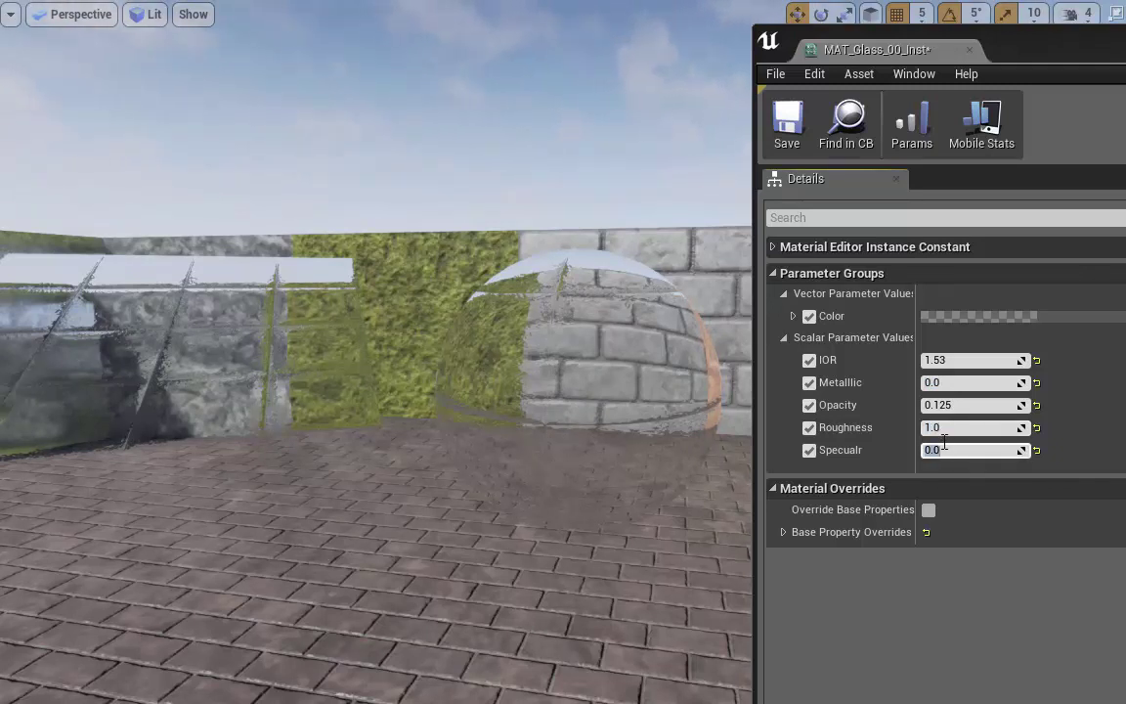
{"action": "type", "text": "25"}
{"action": "type", "text": "50"}
{"action": "key", "text": "Return"}
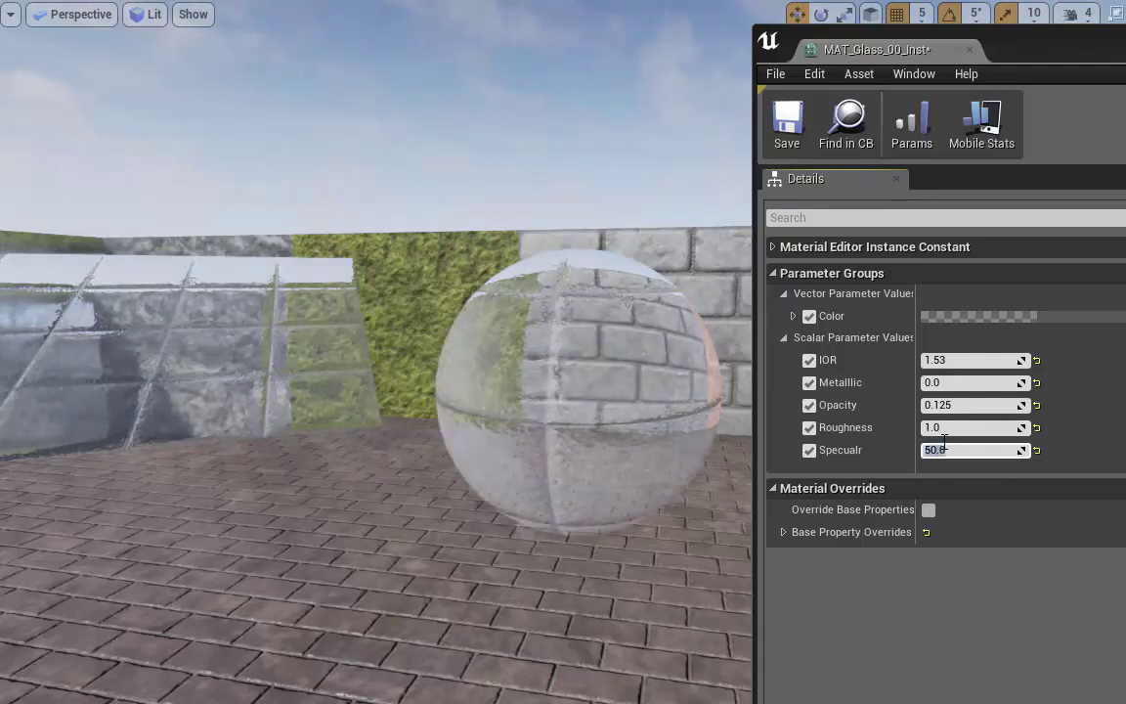
{"action": "type", "text": "25"}
{"action": "key", "text": "Return"}
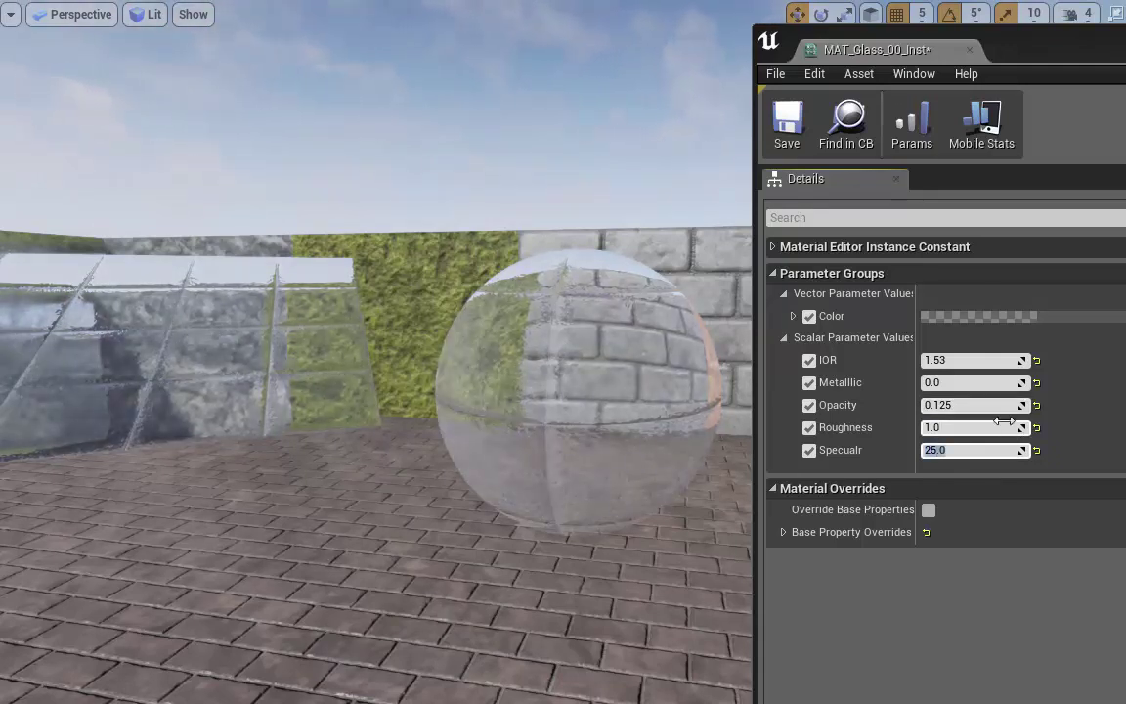
Try a different IOR value on the glass instance and restore it to 1.53
{"action": "left_click_drag", "start_coordinate": [978, 360], "coordinate": [815, 366]}
{"action": "left_click", "coordinate": [982, 359]}
{"action": "type", "text": "1"}
{"action": "key", "text": "Return"}
Examine the refraction and surface detail of the glass plane up close from several angles
{"action": "right_click_drag", "start_coordinate": [616, 432], "coordinate": [10, 332]}
{"action": "key", "text": "w"}
{"action": "key", "text": "s"}
{"action": "key", "text": "w"}
{"action": "right_click_drag", "start_coordinate": [556, 428], "coordinate": [461, 399]}
{"action": "key", "text": "s"}
{"action": "key", "text": "a"}
{"action": "key", "text": "w"}
{"action": "left_click_drag", "start_coordinate": [460, 398], "coordinate": [612, 391]}
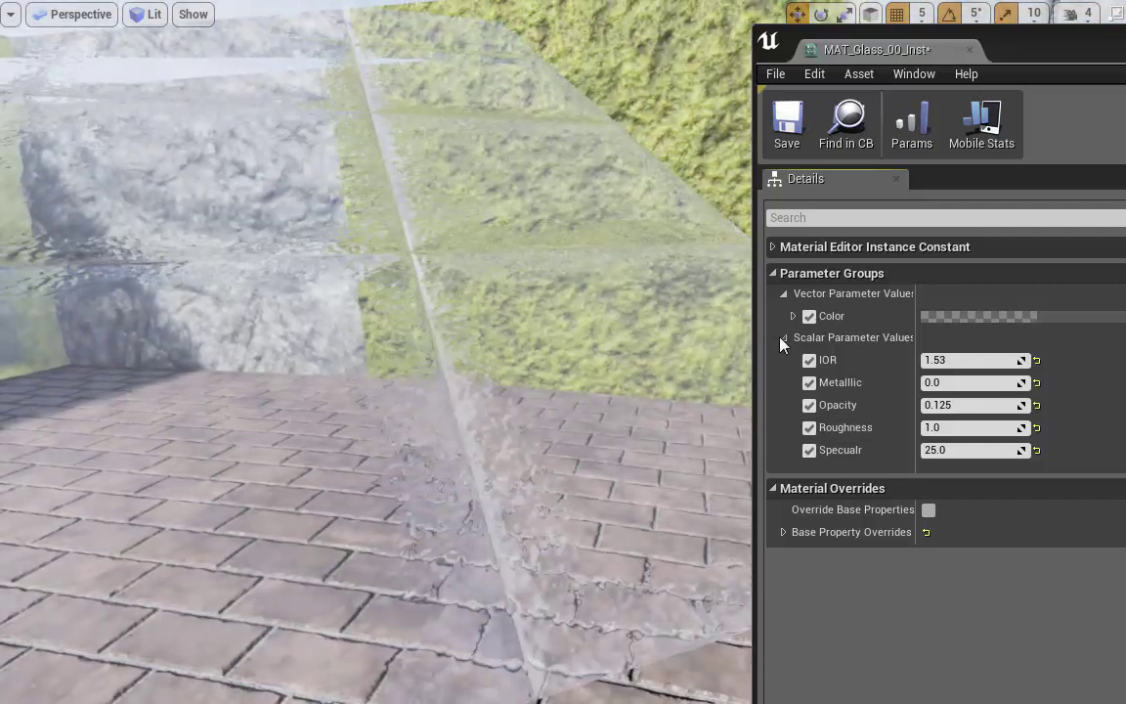
Expand the instance's Material Editor Instance Constant settings and leave the full-screen viewport
{"action": "left_click", "coordinate": [782, 248]}
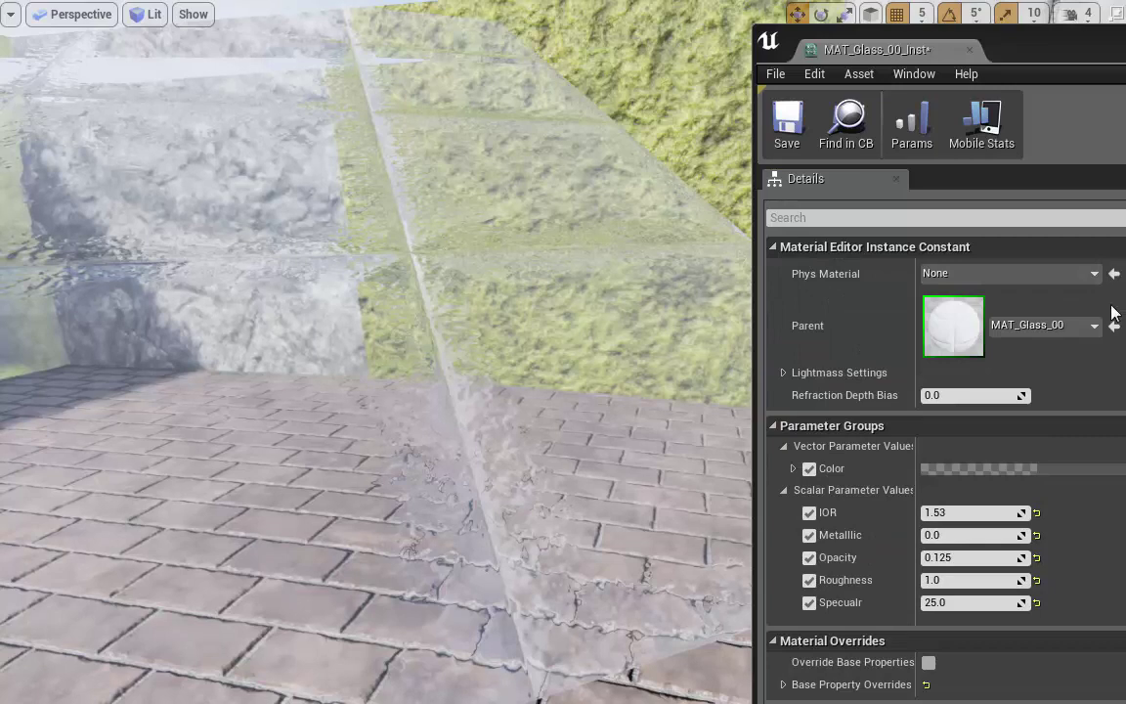
{"action": "right_click_drag", "start_coordinate": [669, 207], "coordinate": [664, 235]}
{"action": "key", "text": "F11"}
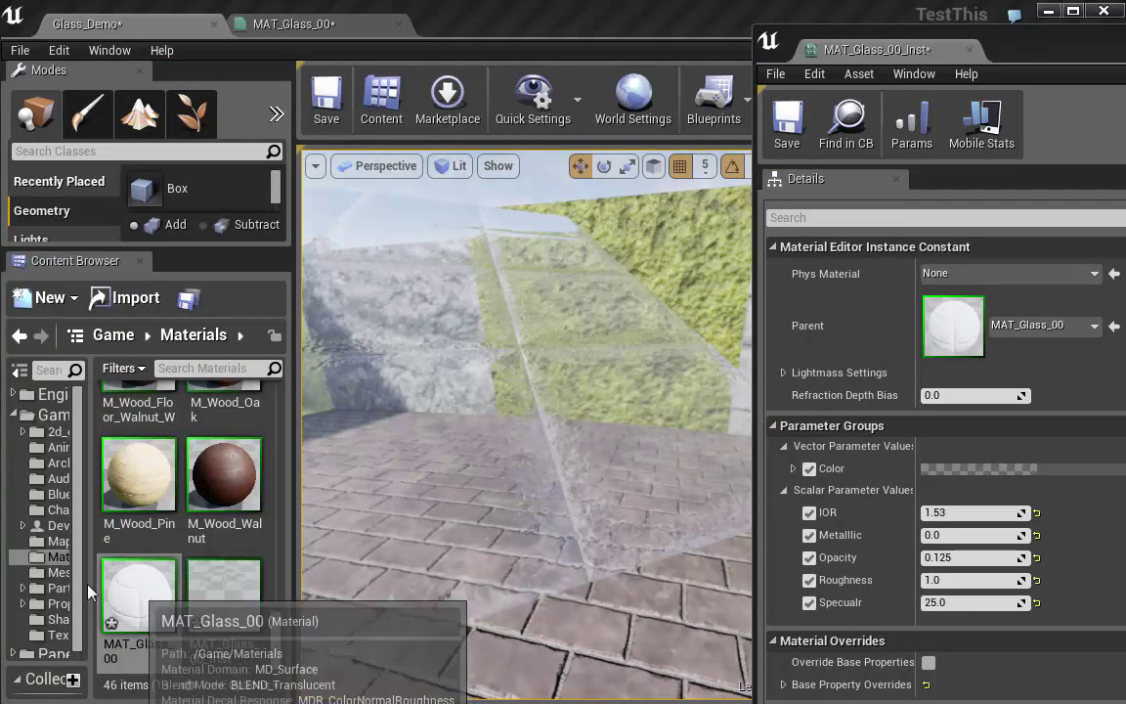
Search the Textures folder for "wind", open T_Window_N_00, and inspect its normal detail up close
{"action": "left_click", "coordinate": [57, 635]}
{"action": "left_click", "coordinate": [186, 368]}
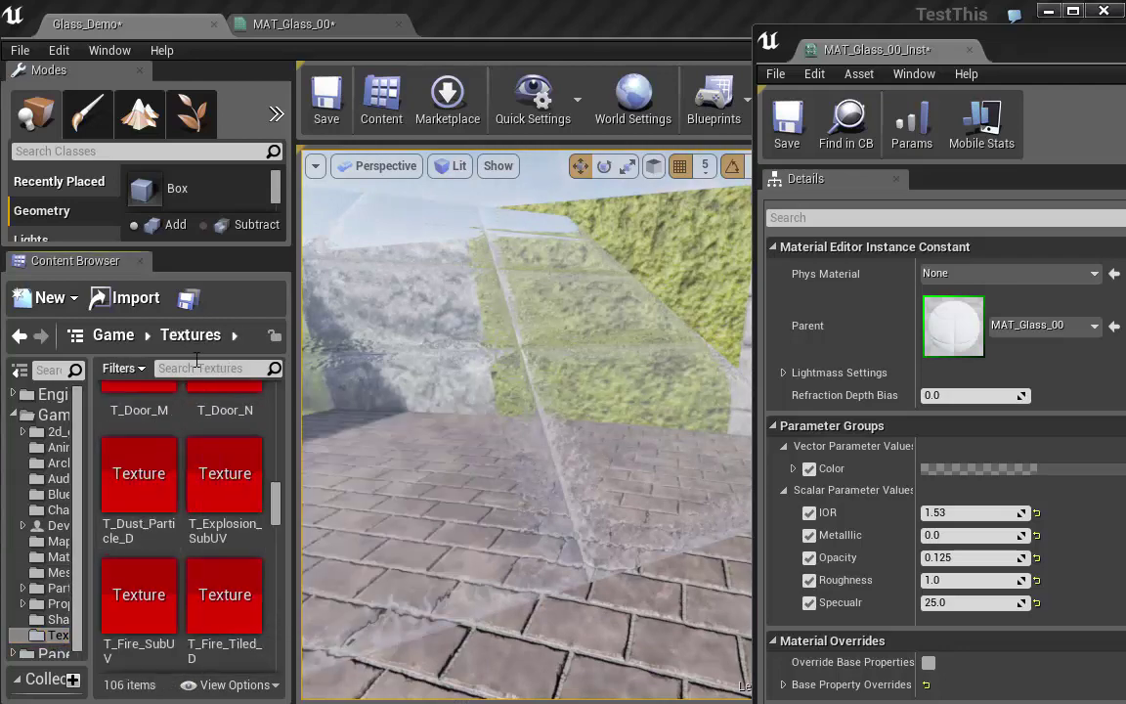
{"action": "type", "text": "wind"}
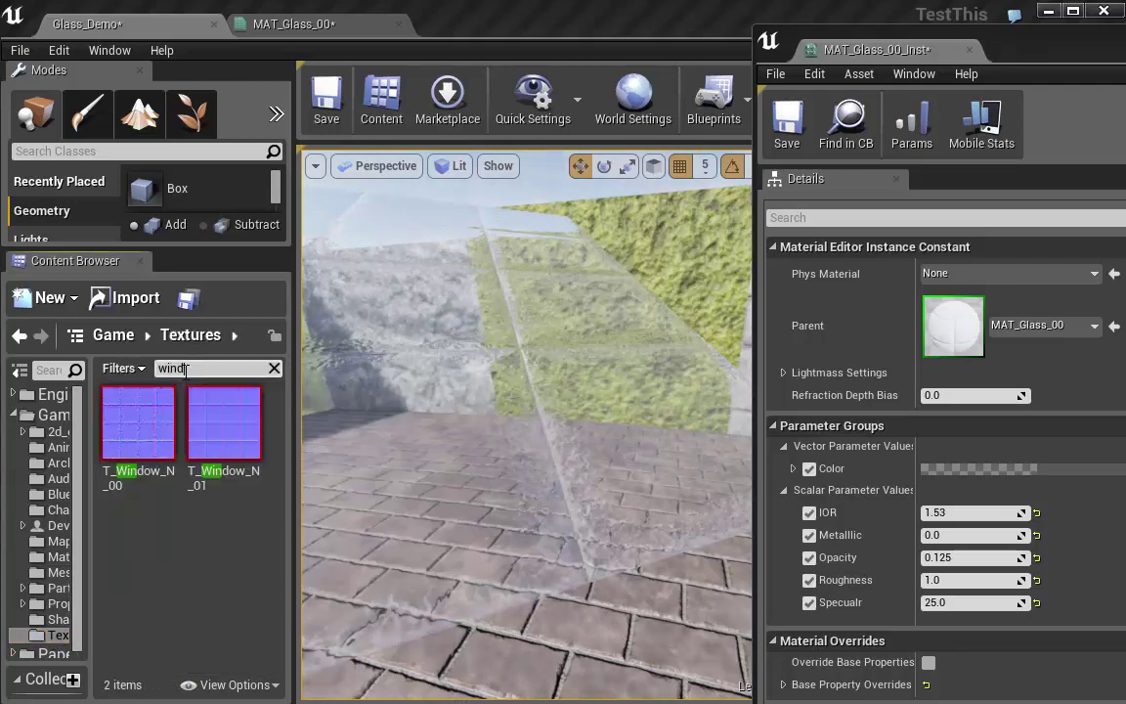
{"action": "double_click", "coordinate": [132, 402]}
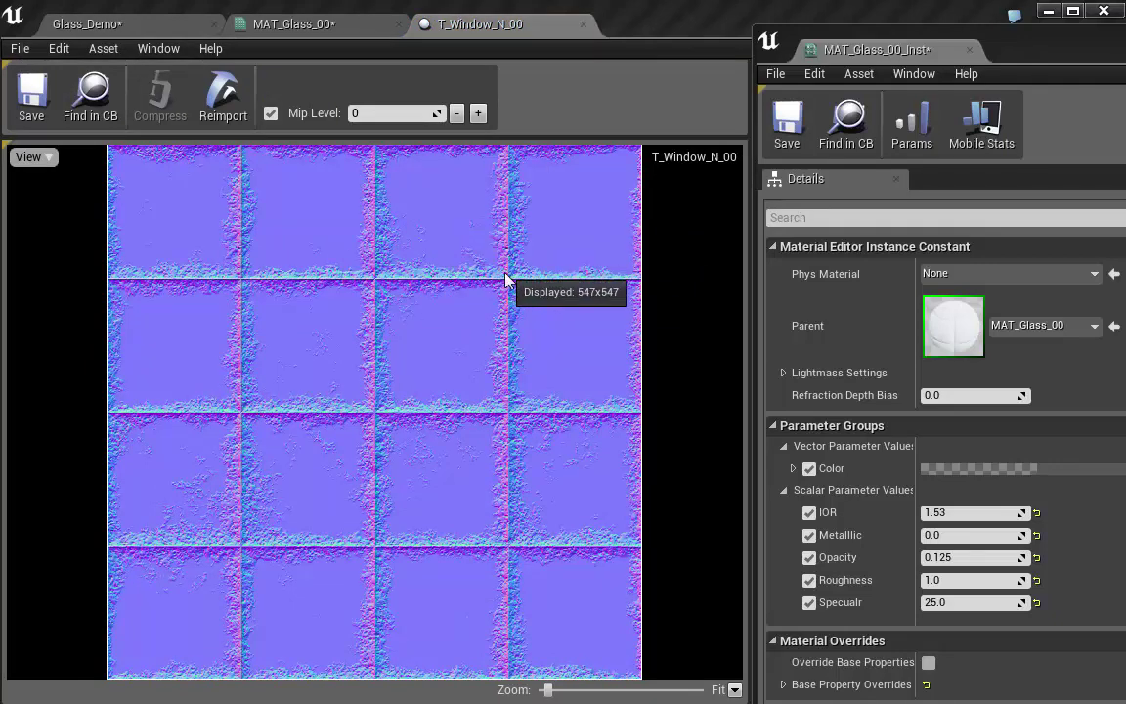
{"action": "scroll", "coordinate": [504, 279], "scroll_direction": "up", "scroll_amount": 5}
{"action": "scroll", "coordinate": [457, 166], "scroll_direction": "down", "scroll_amount": 2}
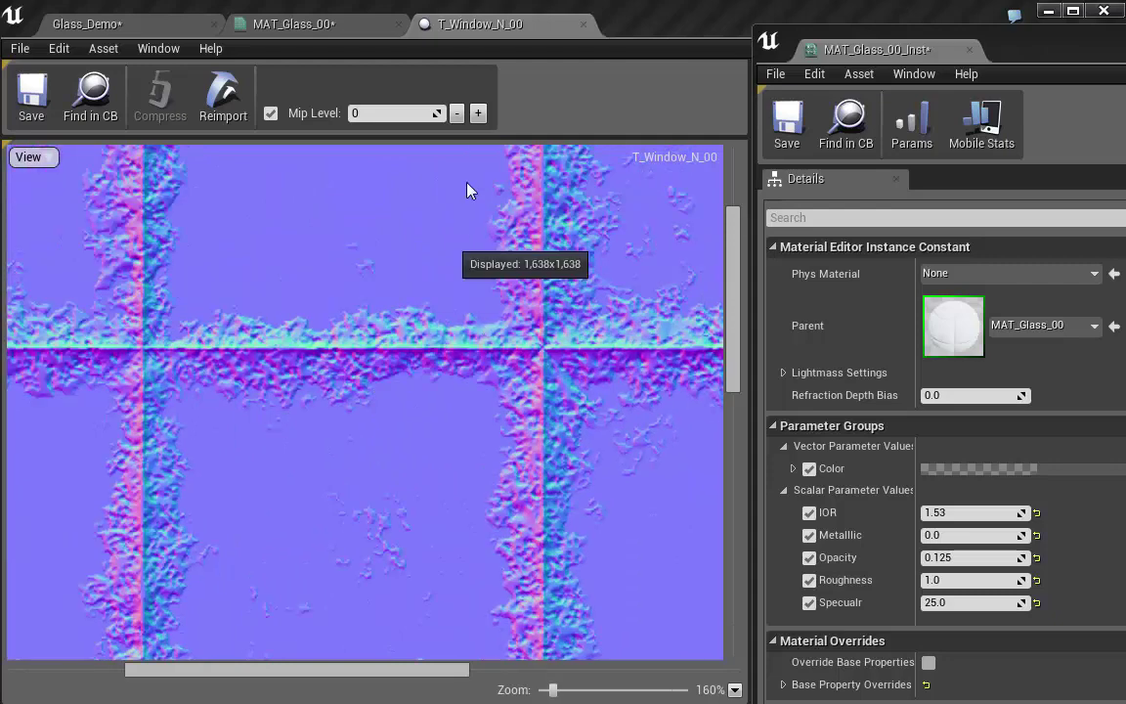
Return to the Glass_Demo level and examine the glass plane and sphere against the walls
{"action": "left_click", "coordinate": [88, 23]}
{"action": "right_click_drag", "start_coordinate": [458, 496], "coordinate": [453, 387]}
{"action": "right_click_drag", "start_coordinate": [477, 479], "coordinate": [456, 464]}
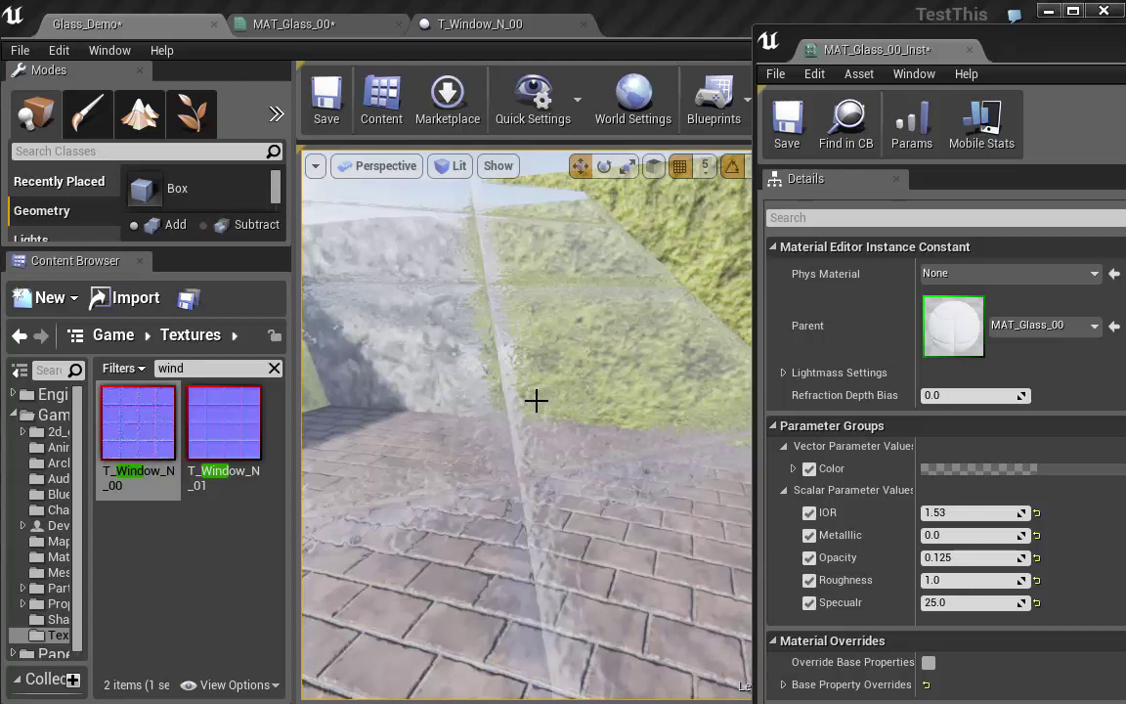
{"action": "right_click_drag", "start_coordinate": [535, 400], "coordinate": [536, 407]}
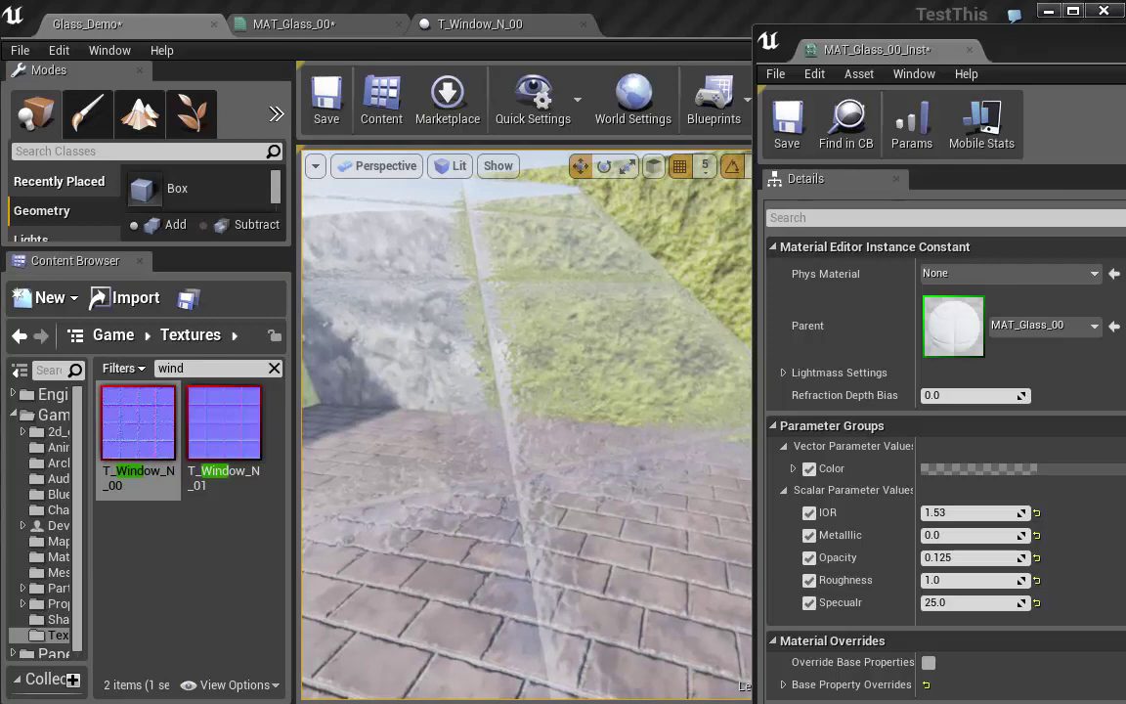
{"action": "right_click_drag", "start_coordinate": [727, 415], "coordinate": [648, 412]}
{"action": "key", "text": "s"}
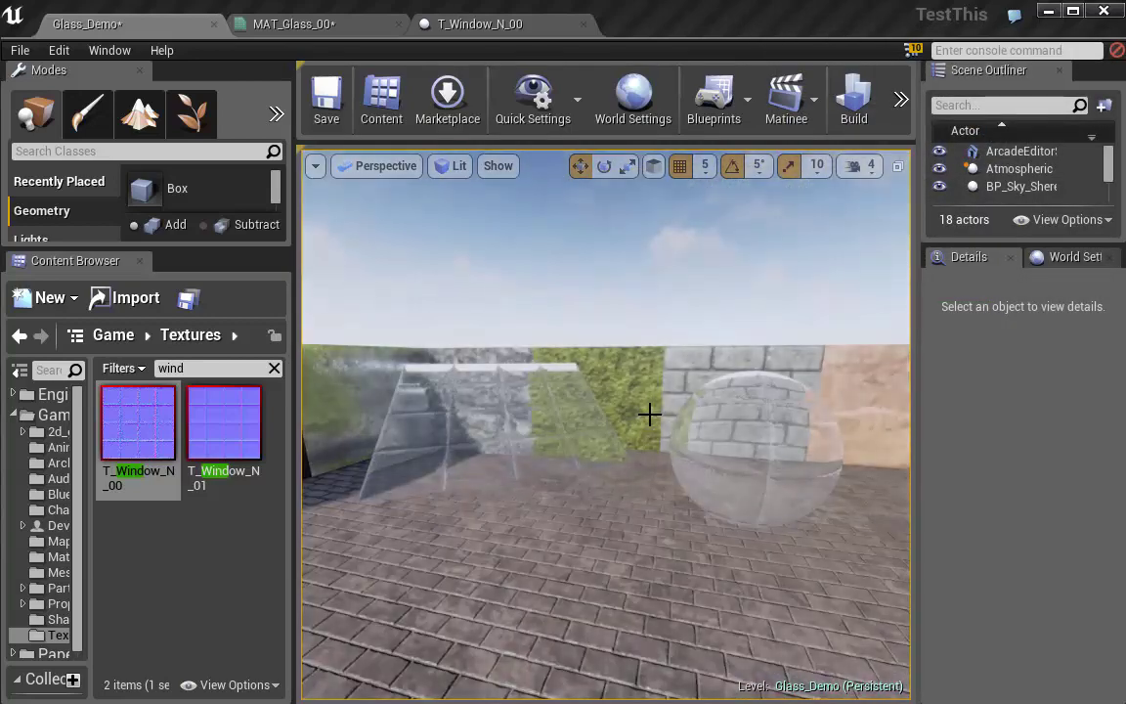